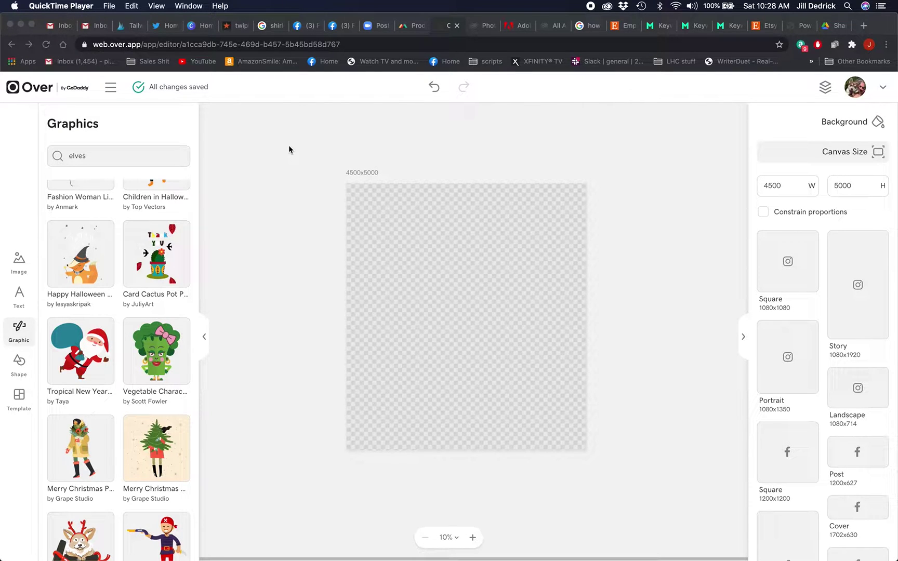
Start a new blank Over project with a 5000 x 5000 canvas
click(112, 91)
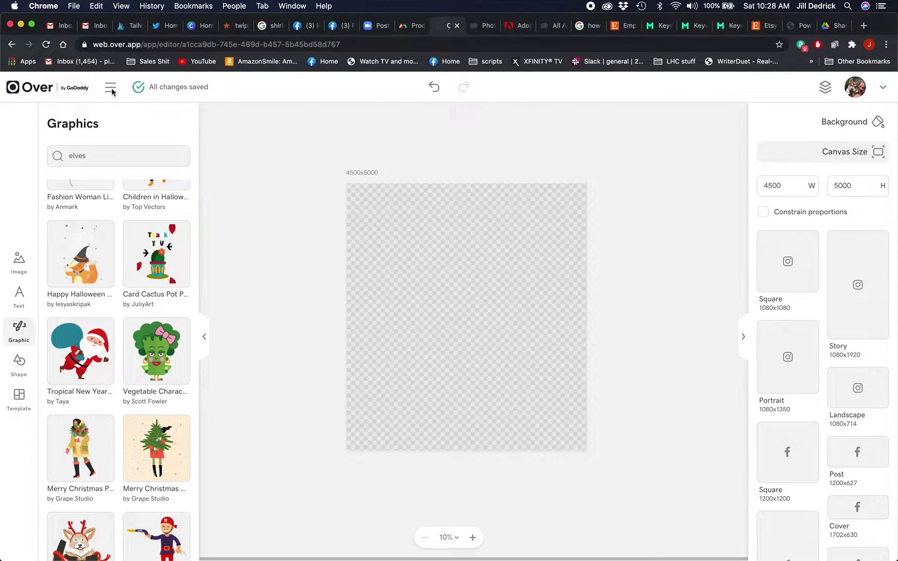
click(110, 87)
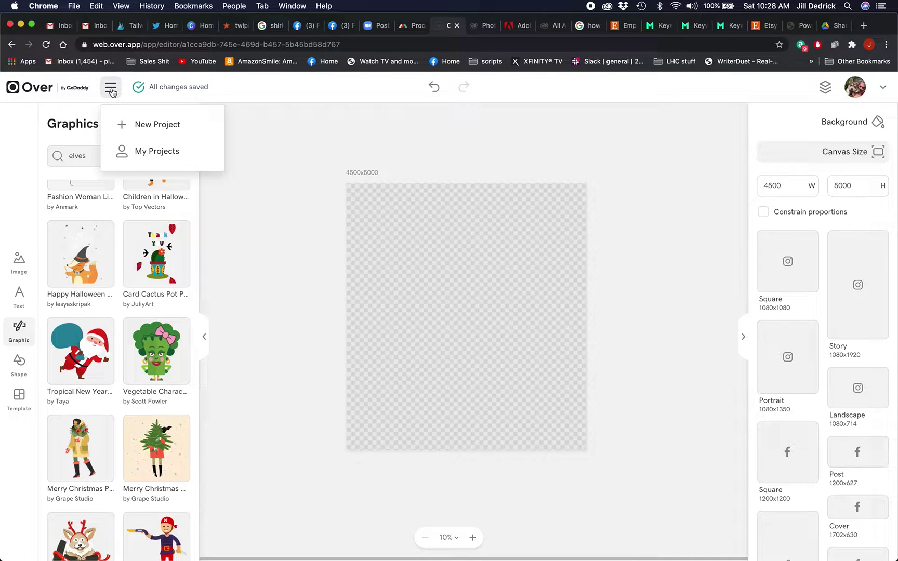
click(151, 127)
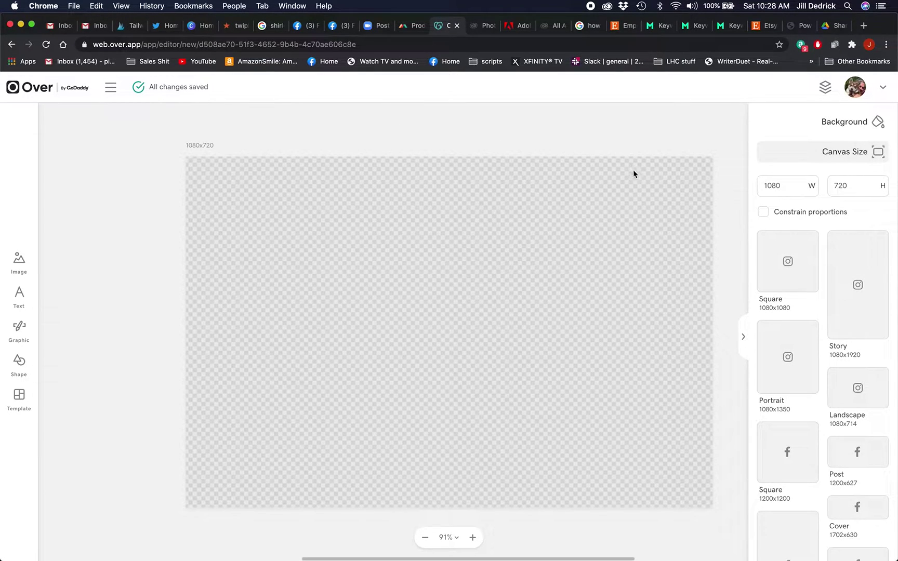
click(778, 188)
double_click(778, 188)
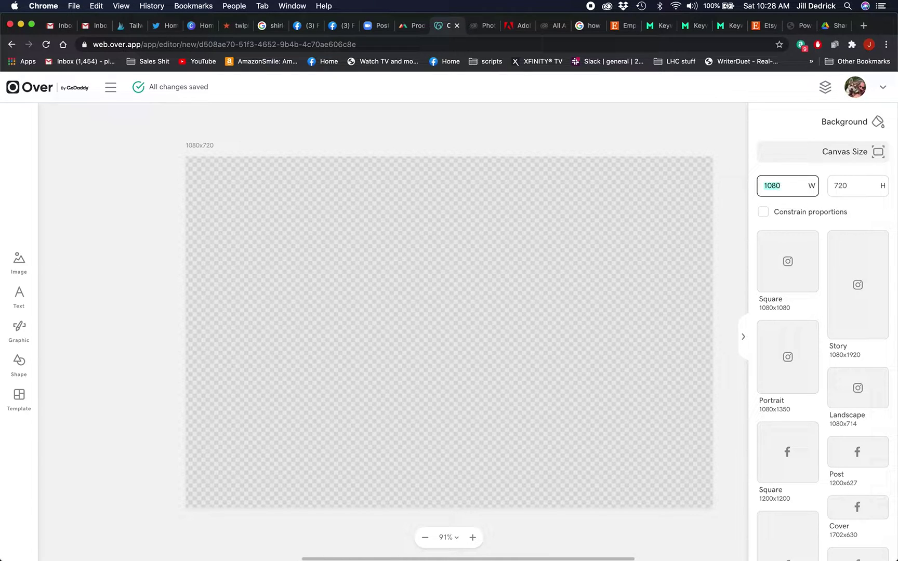
text(5000)
key(Tab)
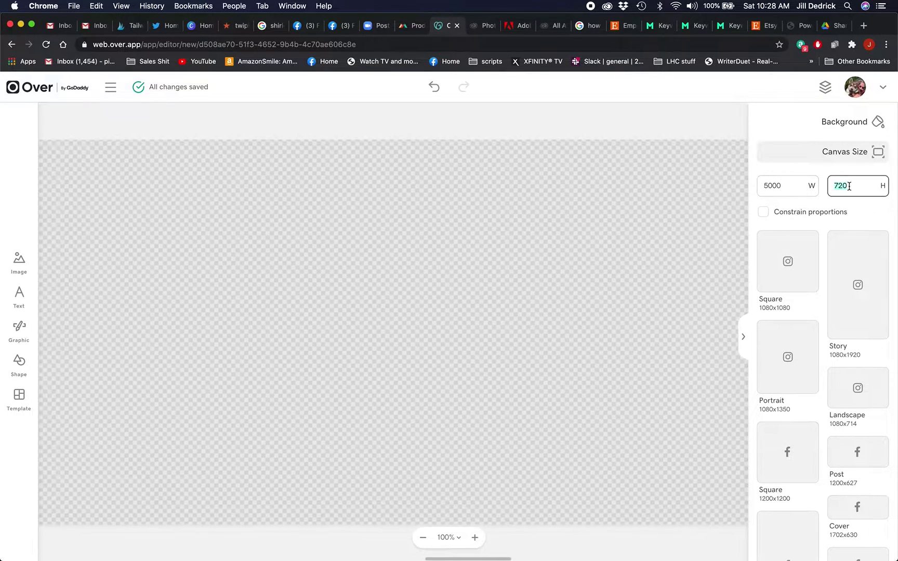
text(5000)
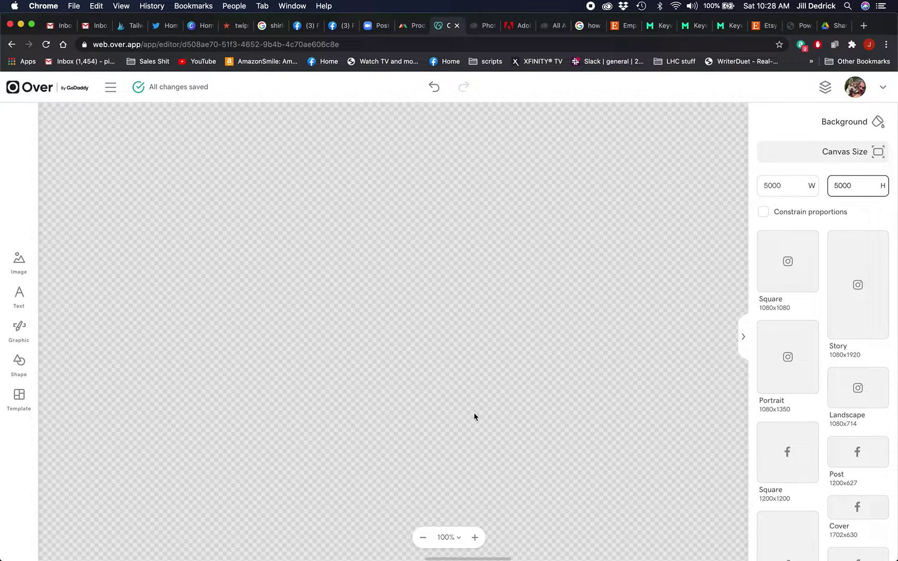
Zoom out until the whole 5000 x 5000 canvas is visible
click(423, 538)
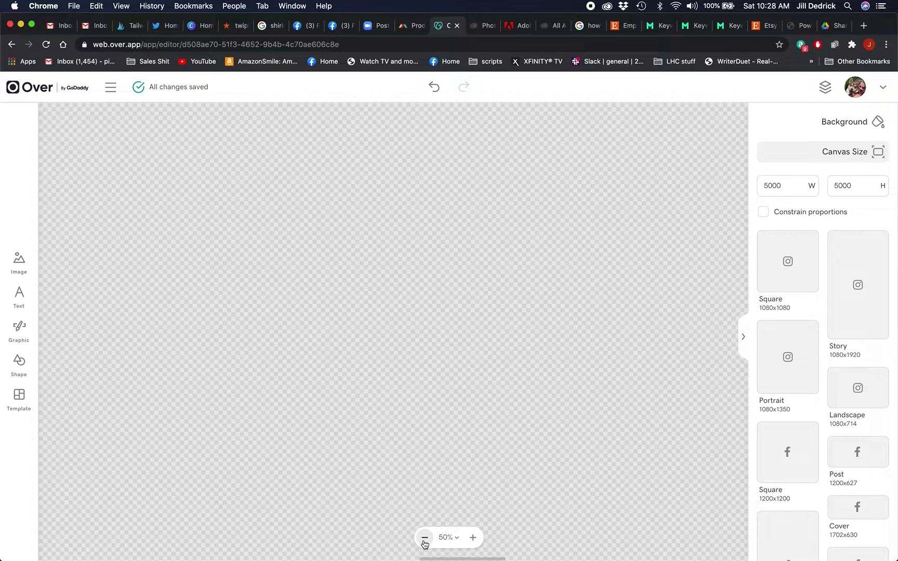
click(424, 538)
click(424, 538)
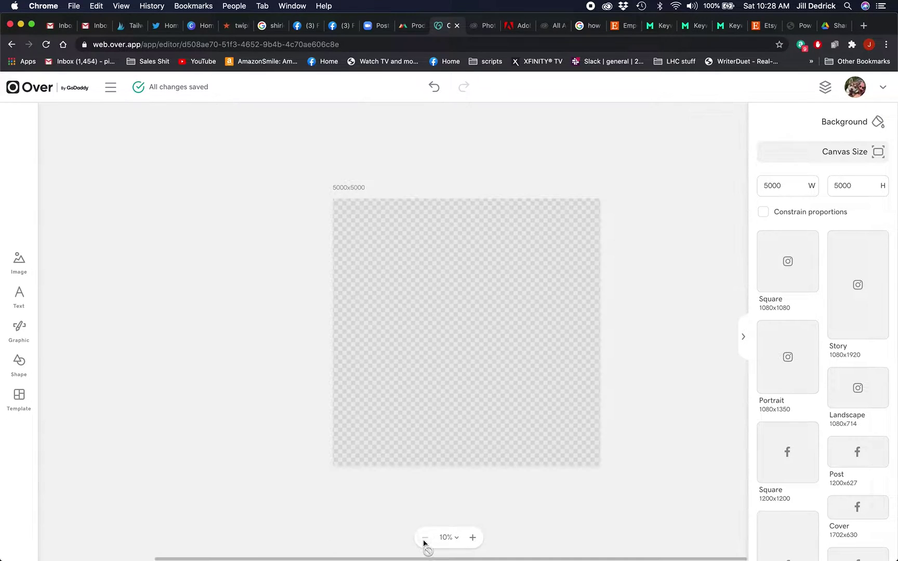
click(18, 332)
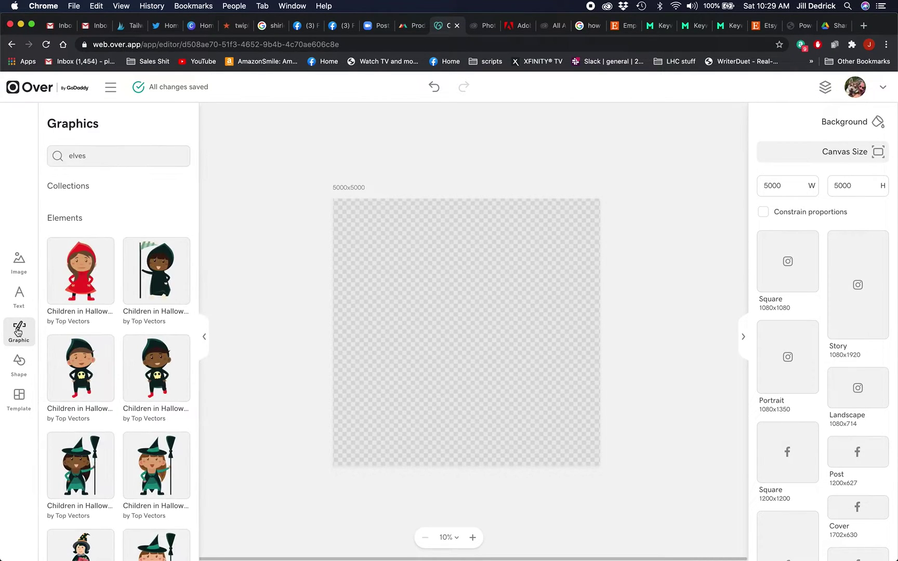
Replace the 'elves' search with 'christmas' and search for Christmas watercolor graphics
click(96, 164)
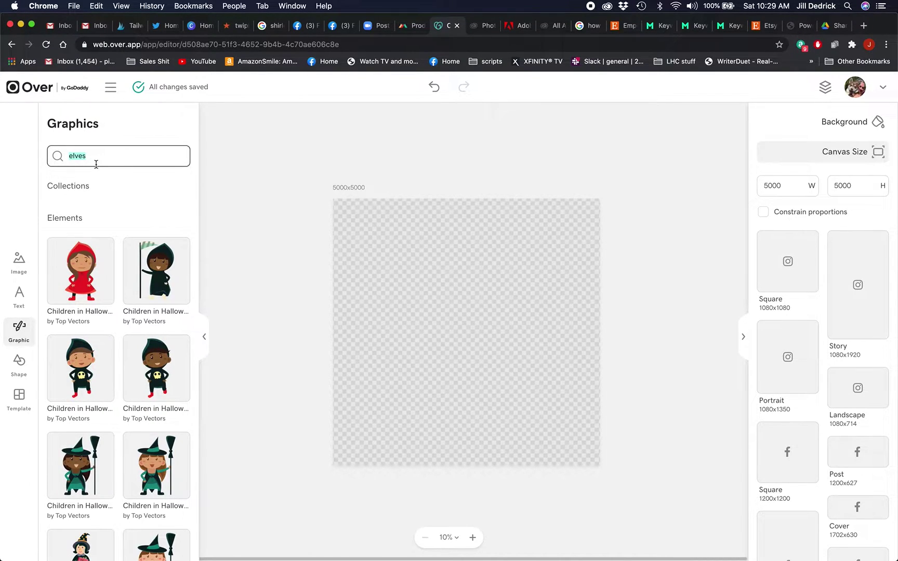
text(christmas watercolor)
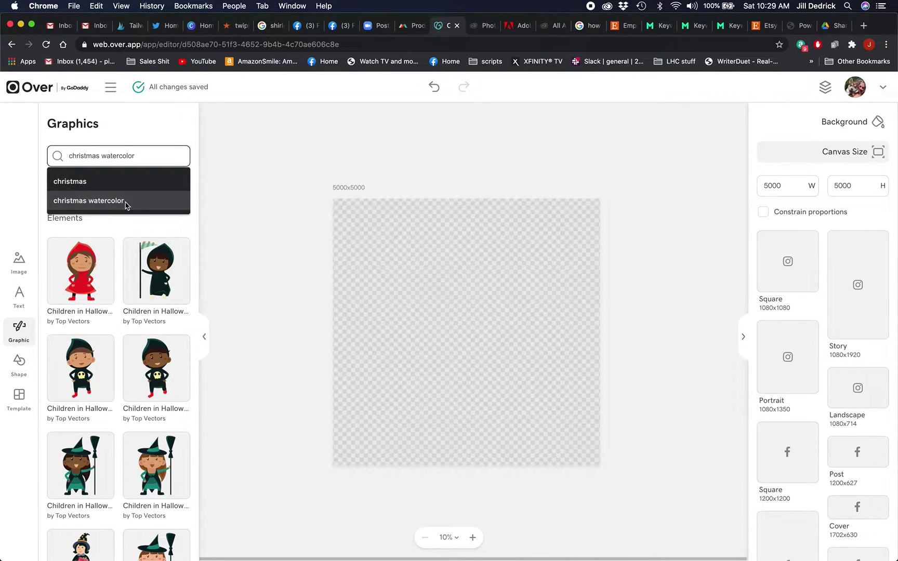
click(122, 202)
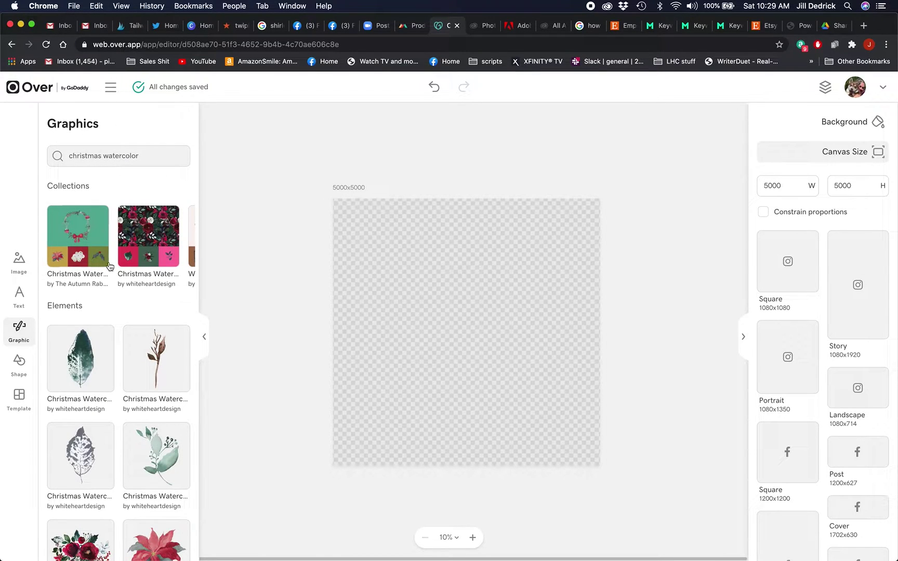
scroll(102, 248, right, 3)
scroll(102, 248, right, 3)
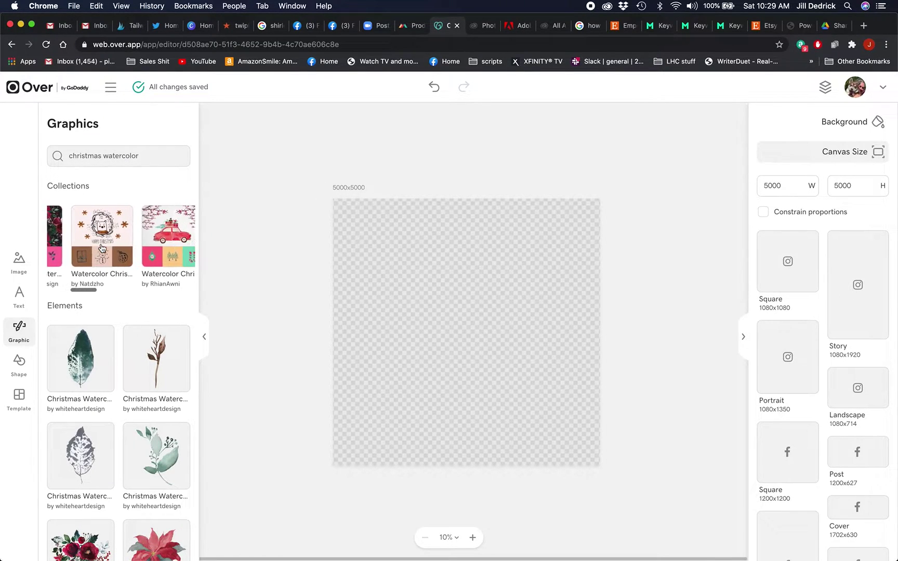
Add the orange-and-black bird from the Watercolor Christmas collection to the canvas
click(93, 234)
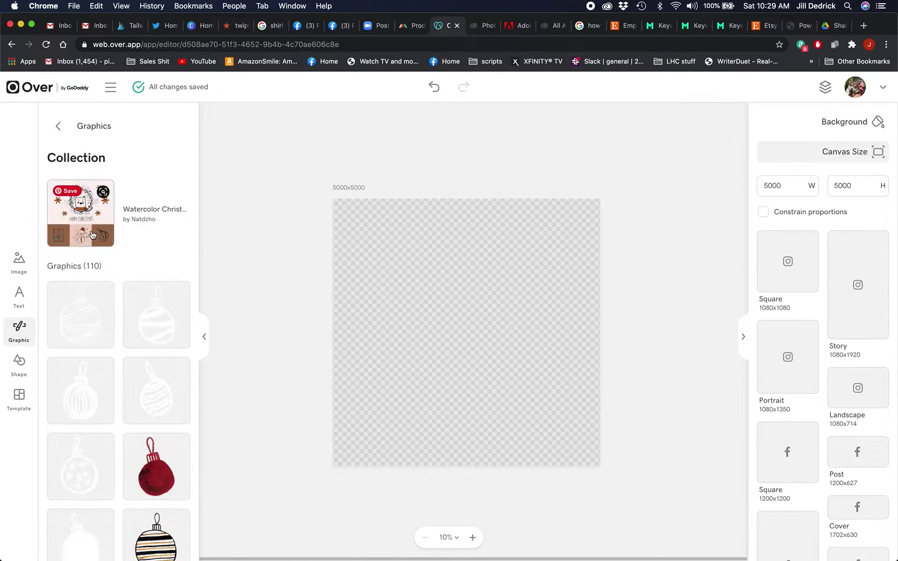
scroll(130, 345, down, 4)
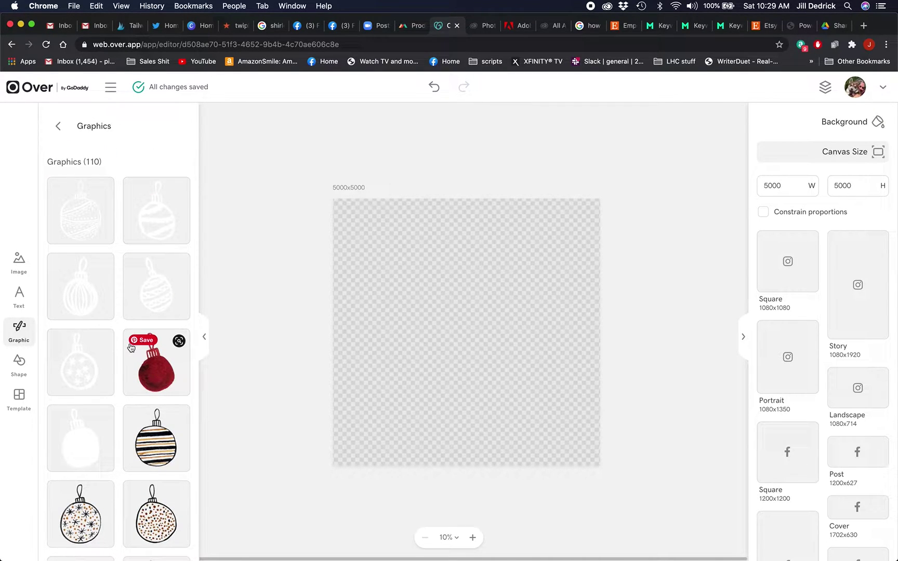
scroll(115, 445, down, 6)
scroll(114, 445, down, 6)
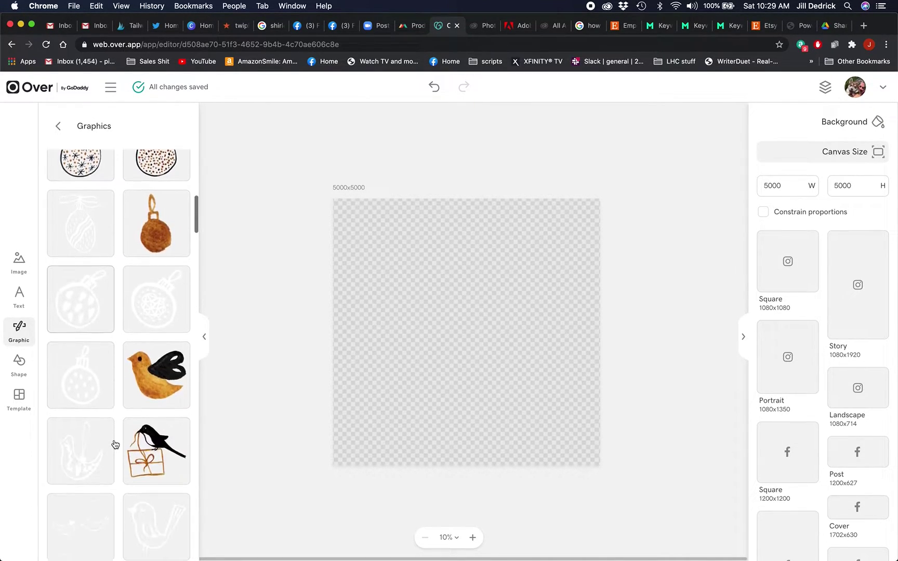
scroll(115, 445, down, 4)
scroll(115, 444, up, 4)
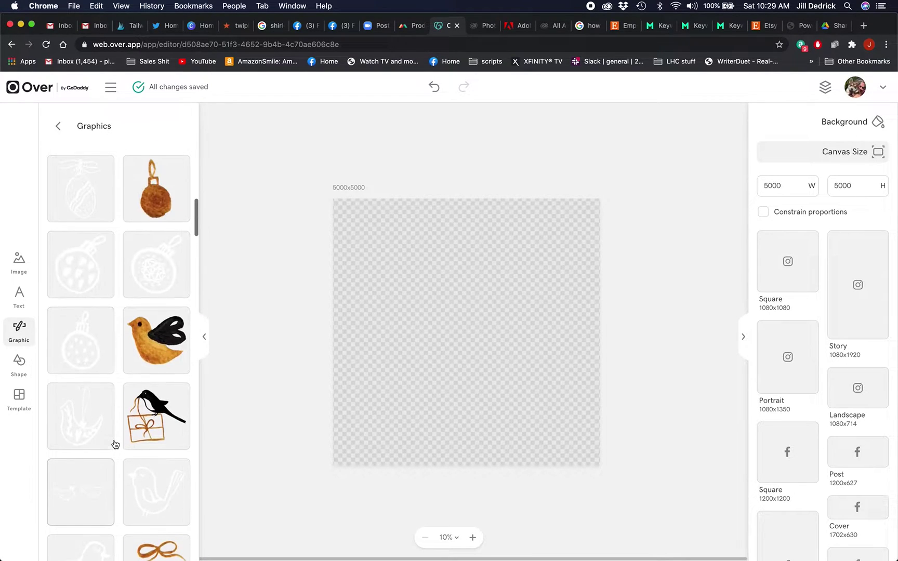
click(167, 350)
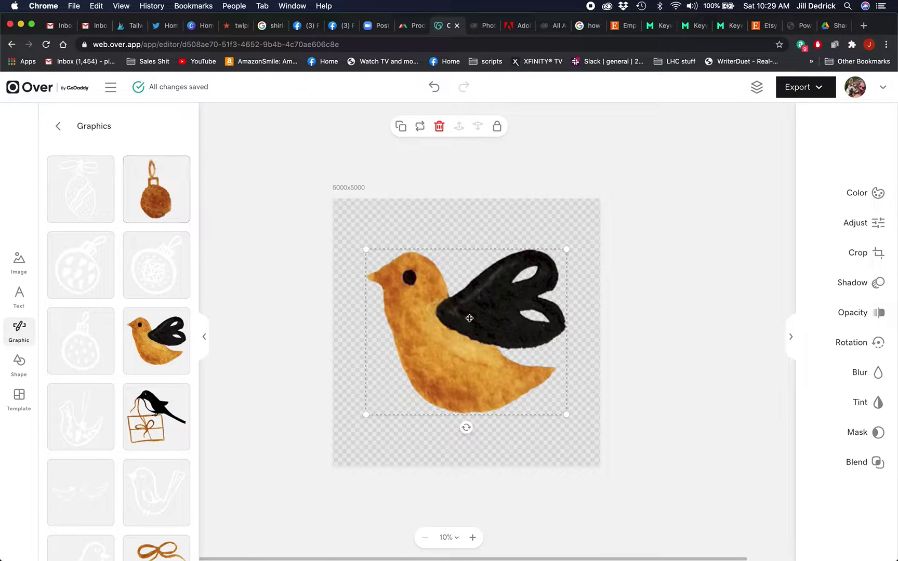
Shrink the bird, move it up, and set a small striped ornament against its chest
drag(366, 250, 456, 309)
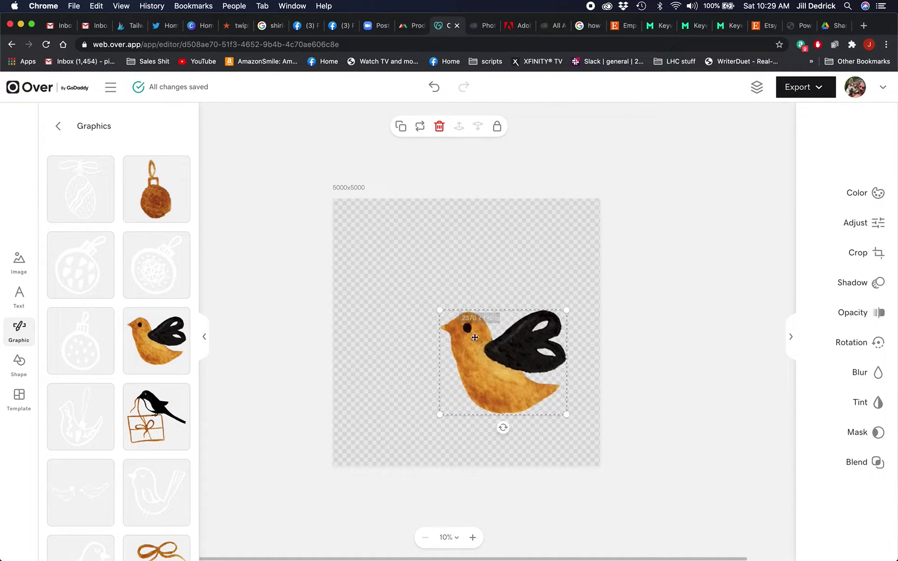
drag(492, 362, 493, 306)
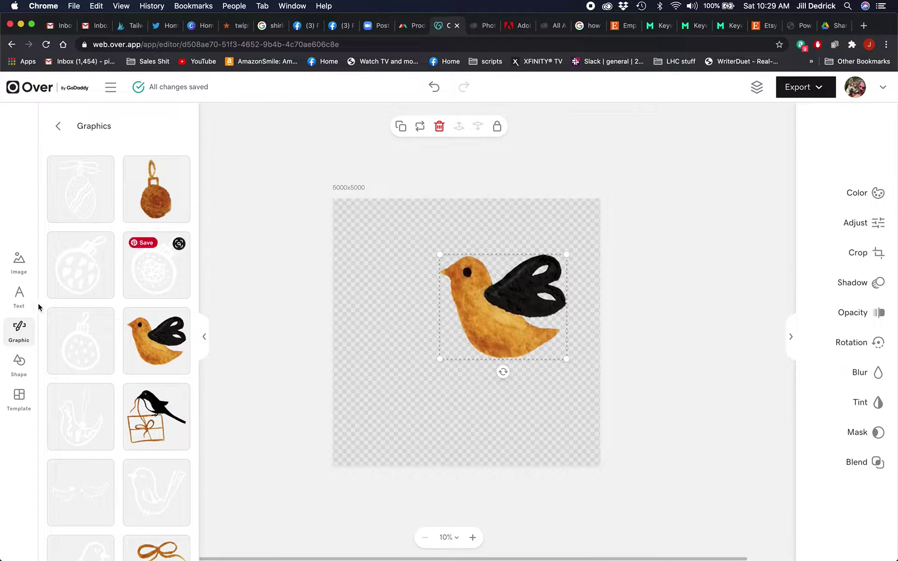
scroll(157, 237, up, 5)
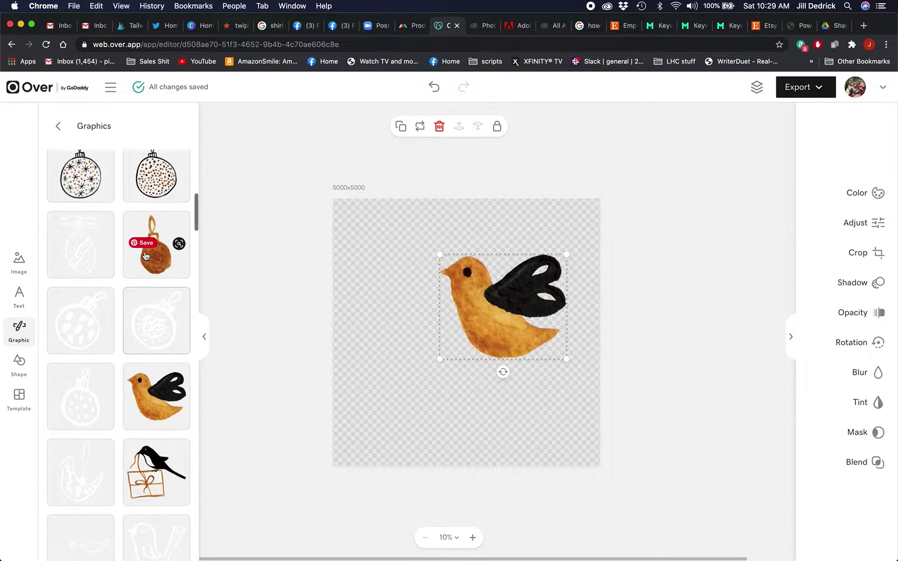
click(158, 235)
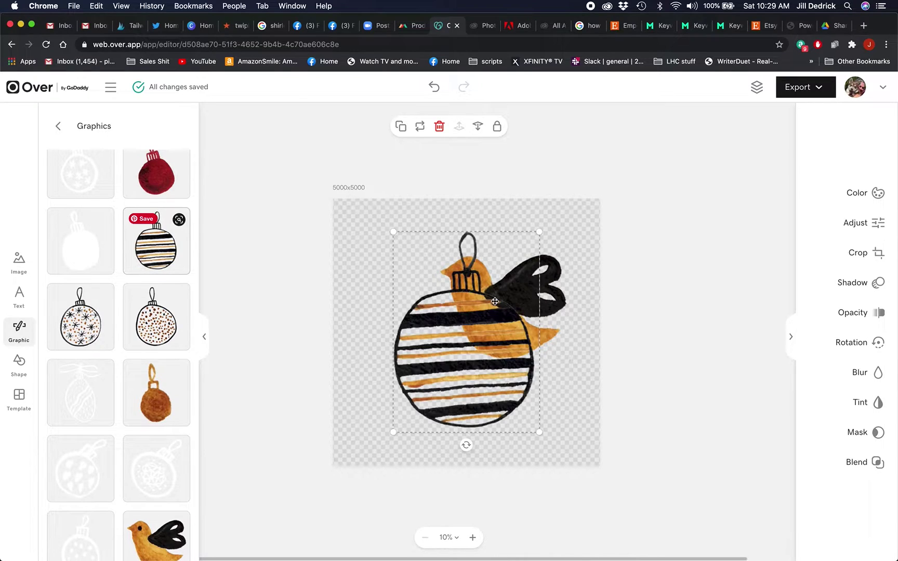
drag(540, 232, 459, 353)
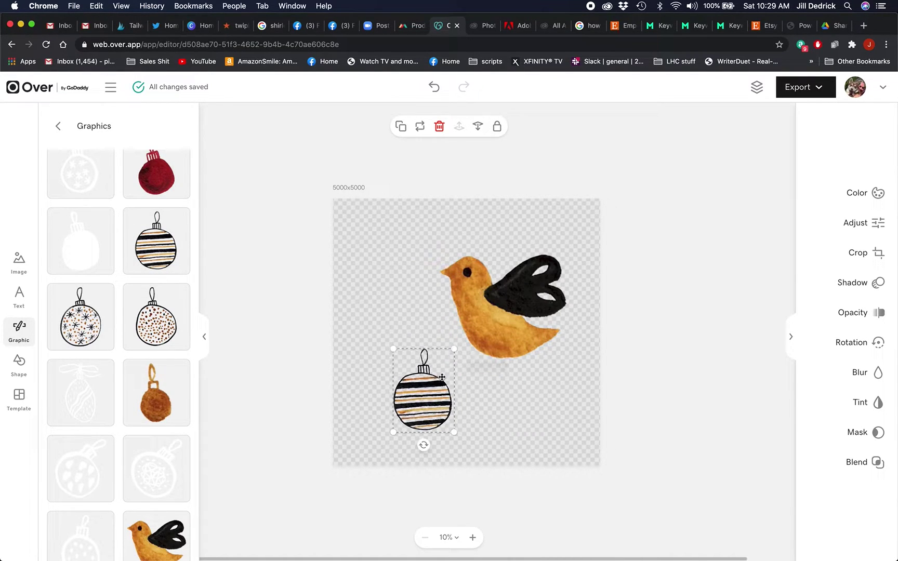
drag(430, 400, 449, 324)
click(408, 413)
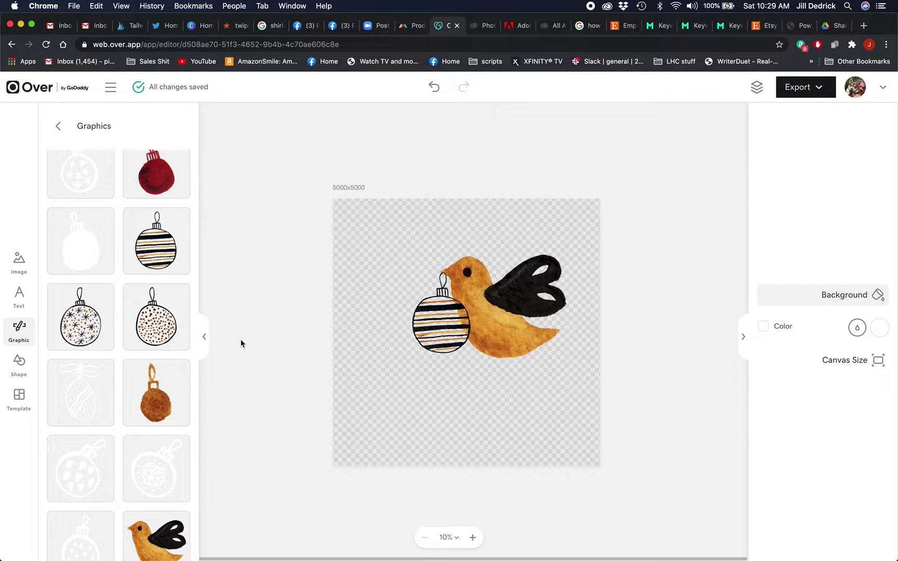
click(21, 307)
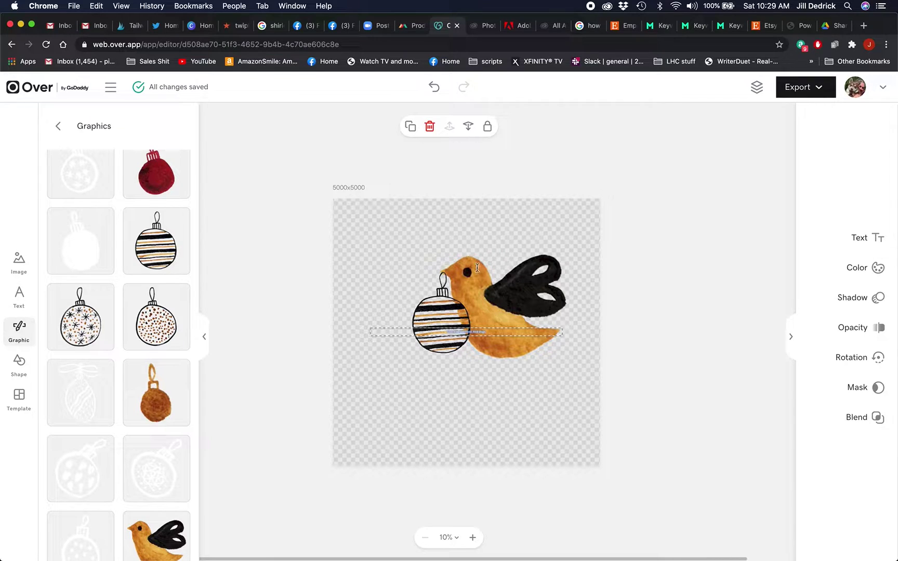
Set the quote text's font size to 300
click(876, 242)
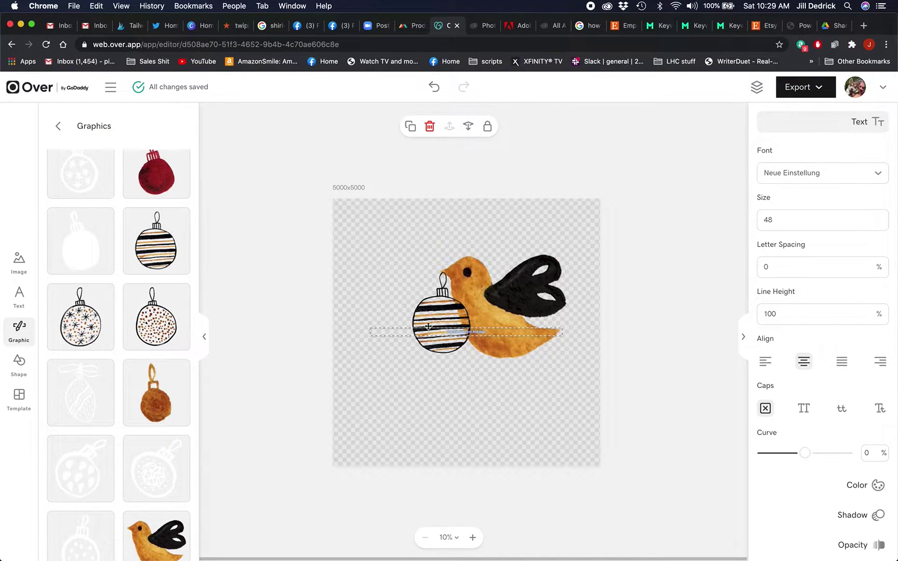
click(774, 222)
text(300)
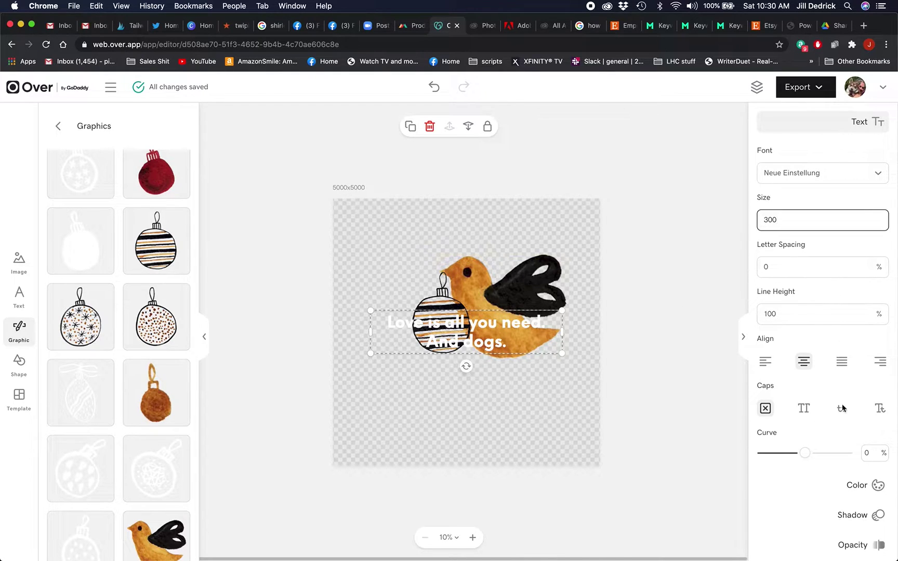
Move the text above the bird and colour it with the black sampled from the wing
click(876, 485)
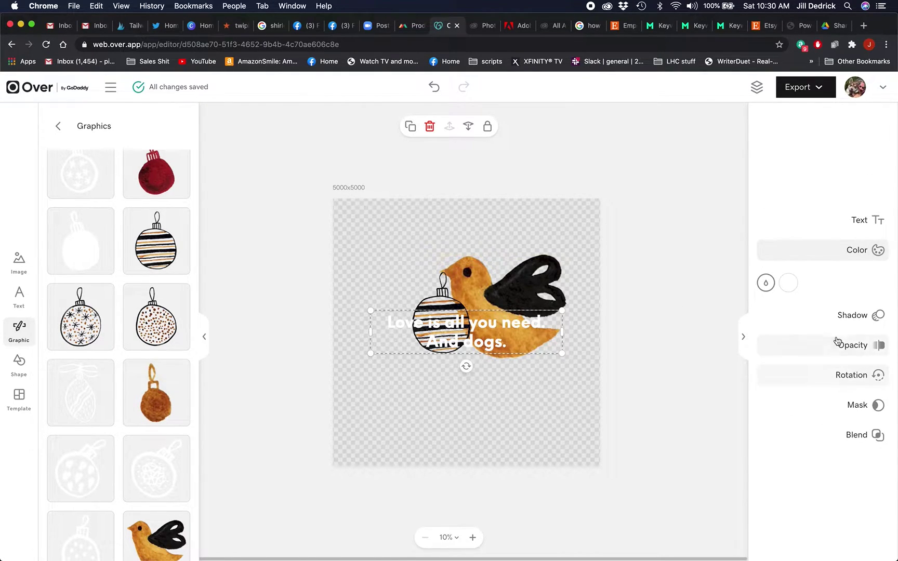
drag(498, 327, 501, 230)
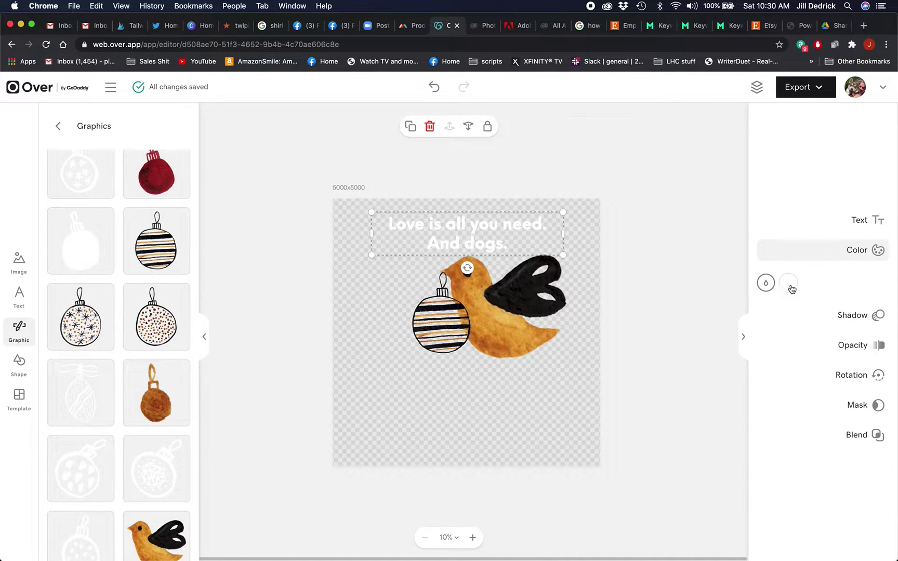
click(766, 282)
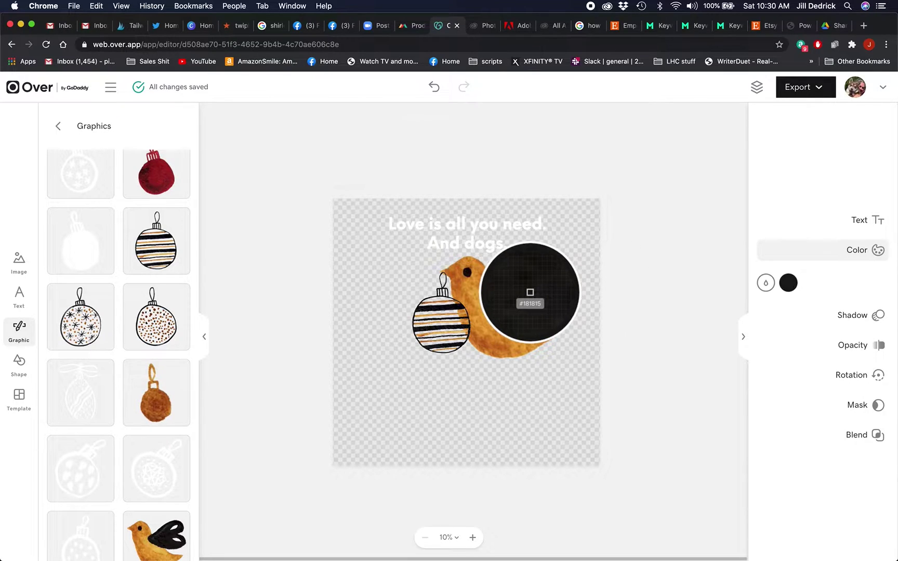
click(530, 296)
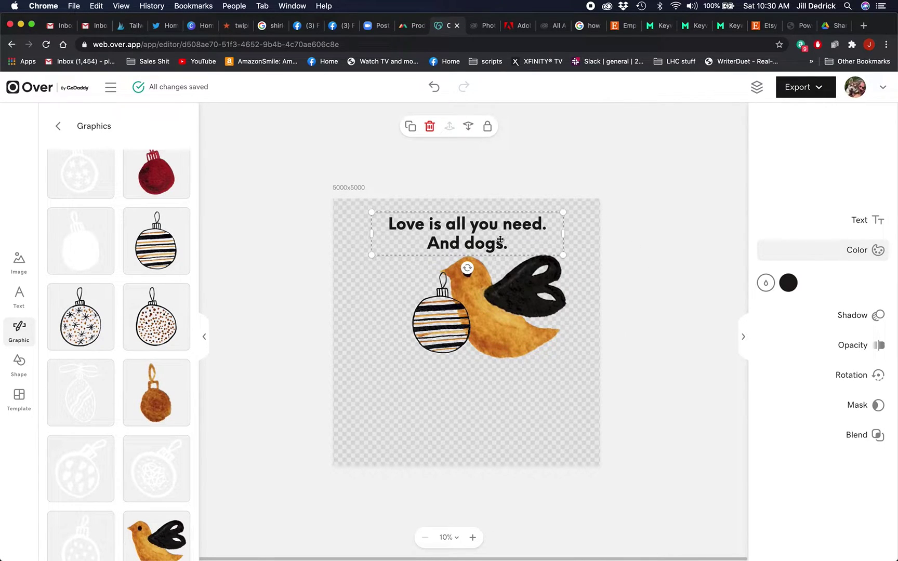
Replace the quote with the text 'Merry Christmas!'
click(861, 222)
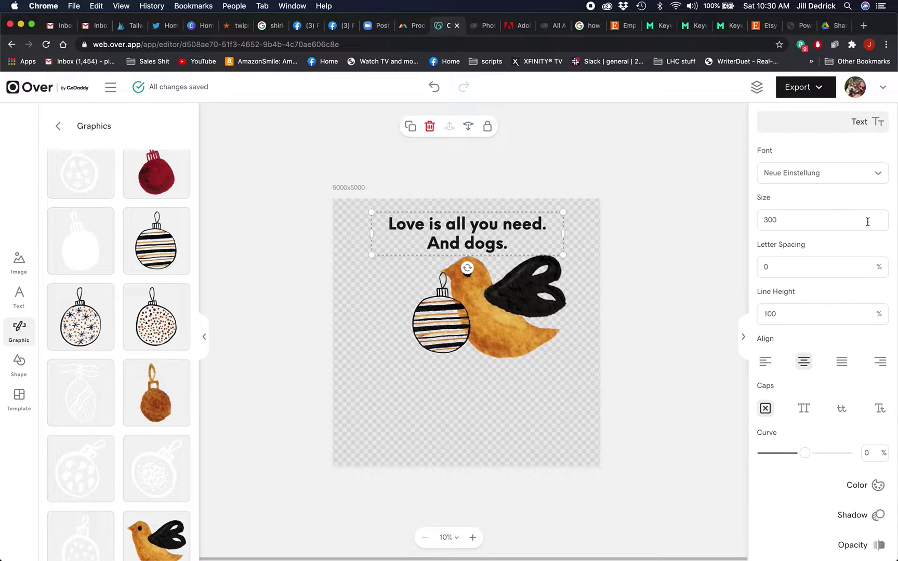
double_click(506, 238)
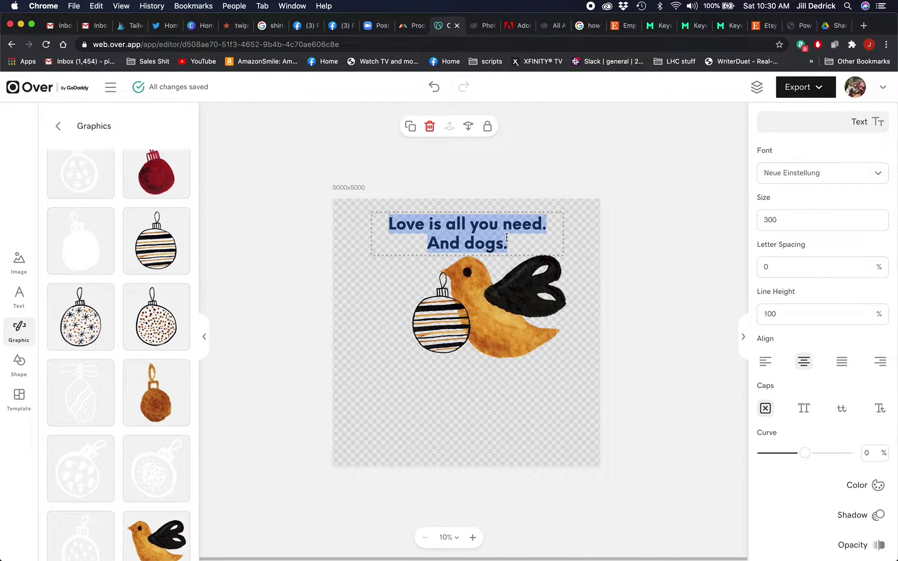
text(Merry)
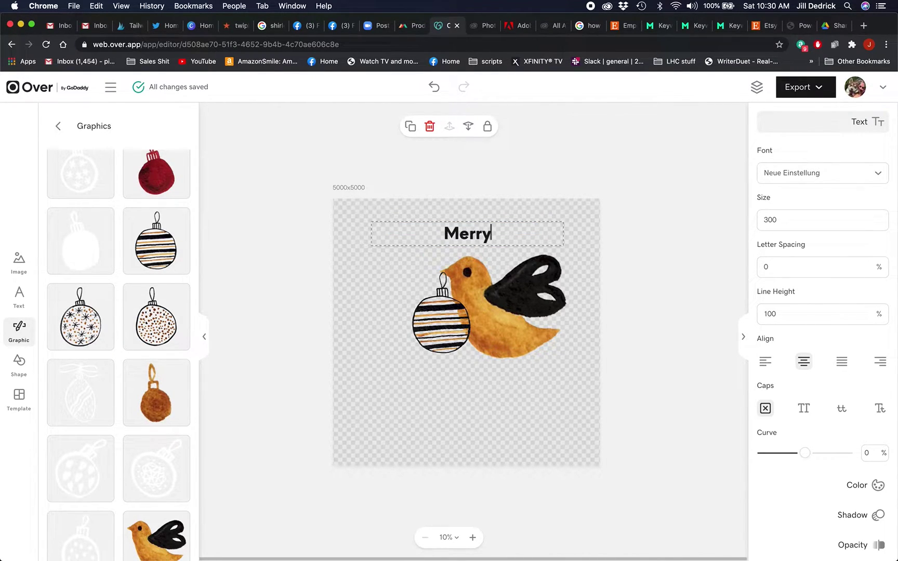
text( Christmas)
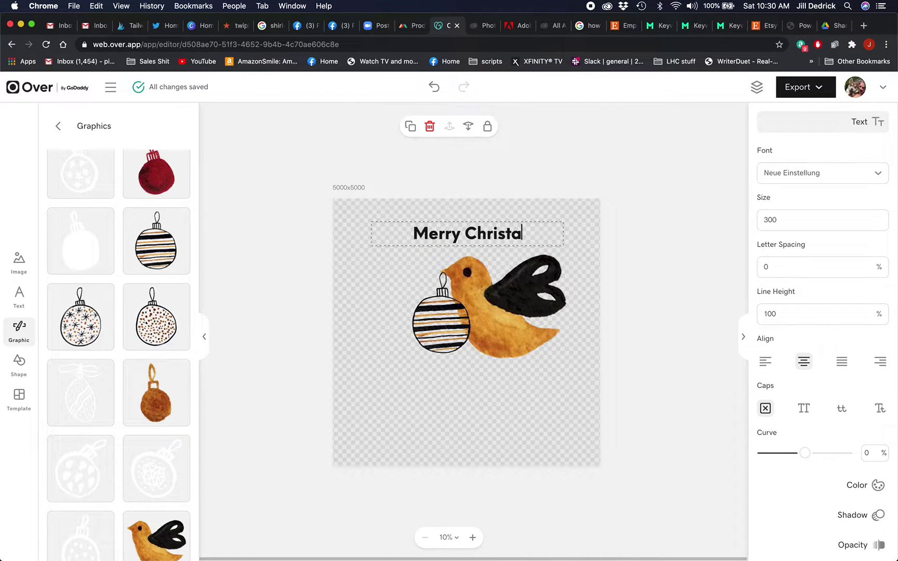
text(!)
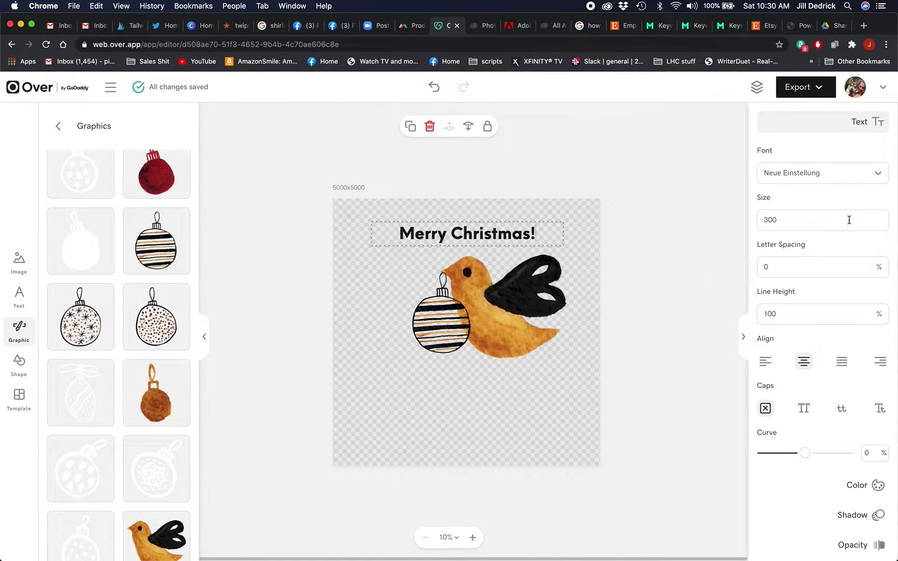
Set the Merry Christmas! text in the Neato Serif font
click(858, 173)
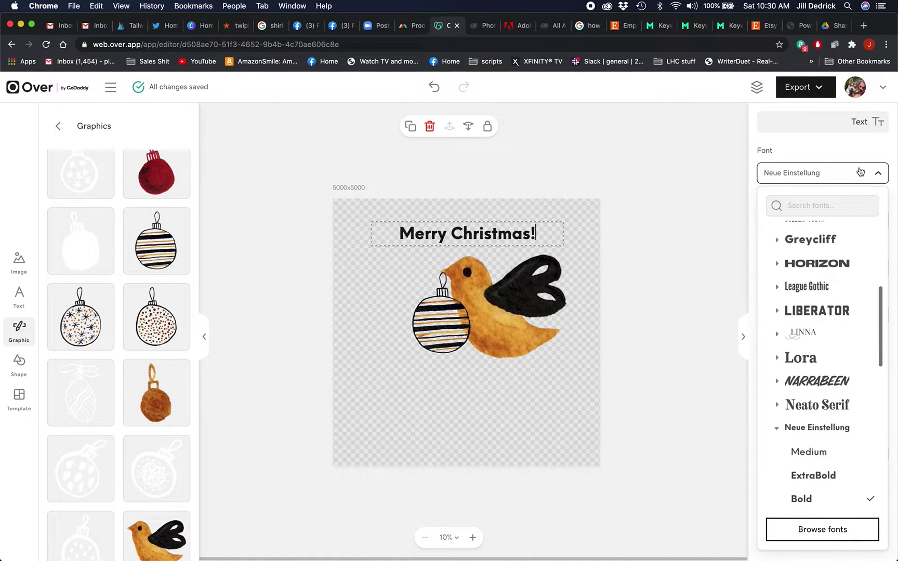
scroll(830, 395, down, 2)
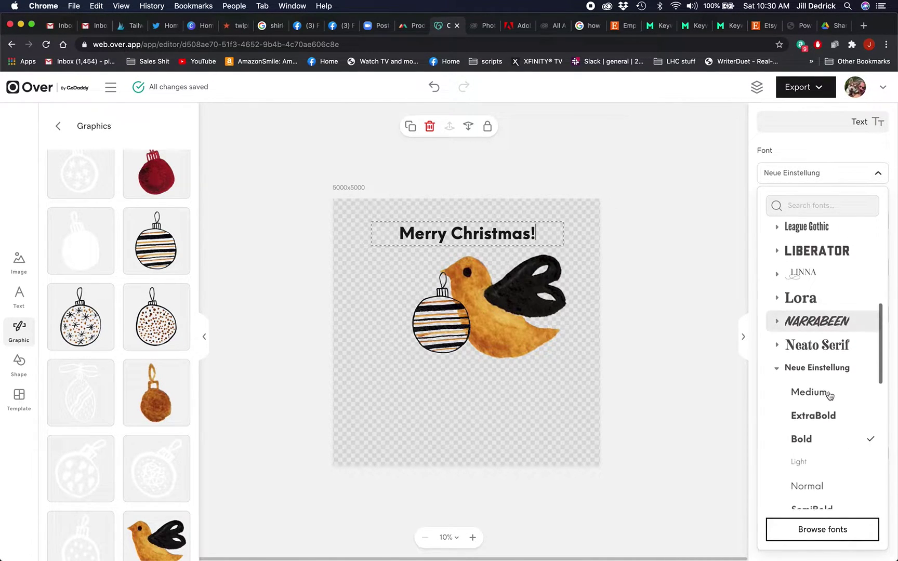
scroll(830, 395, down, 10)
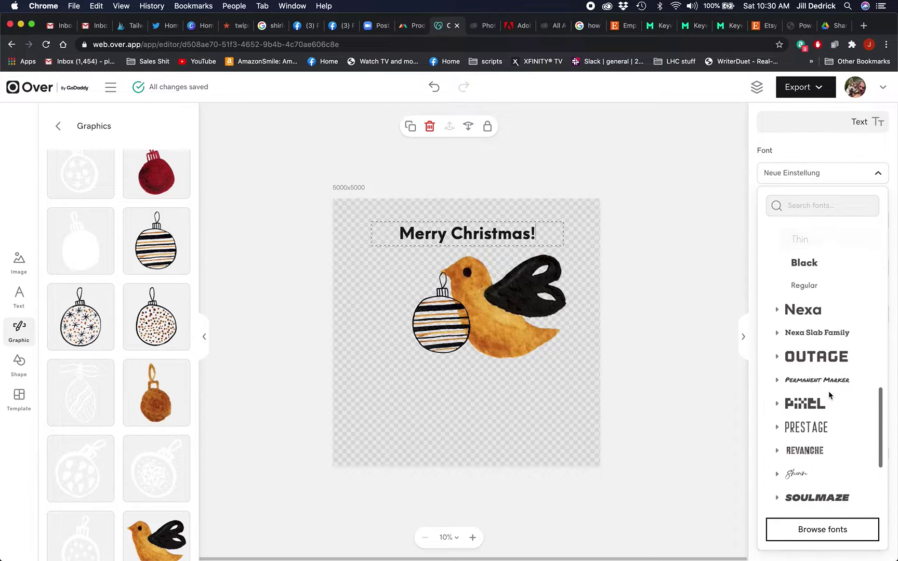
scroll(829, 395, down, 8)
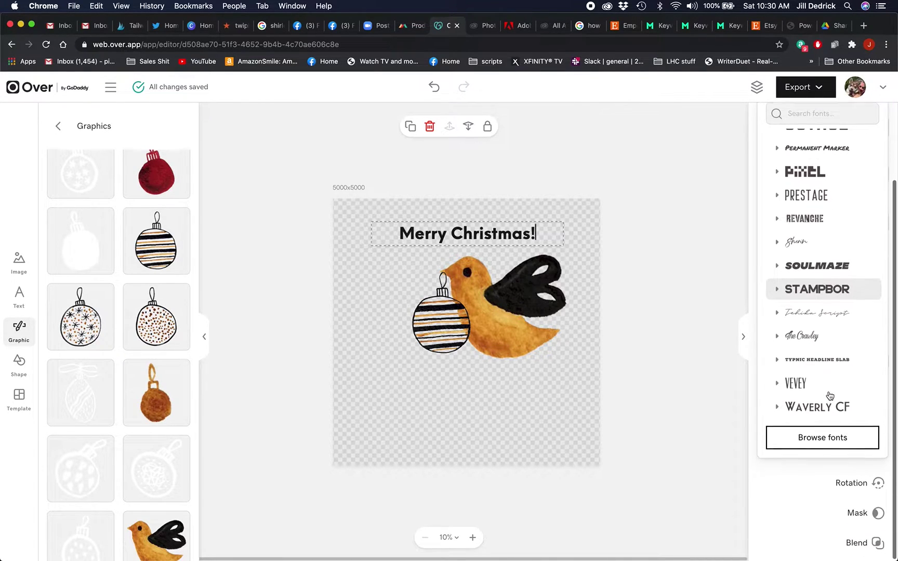
scroll(829, 396, up, 2)
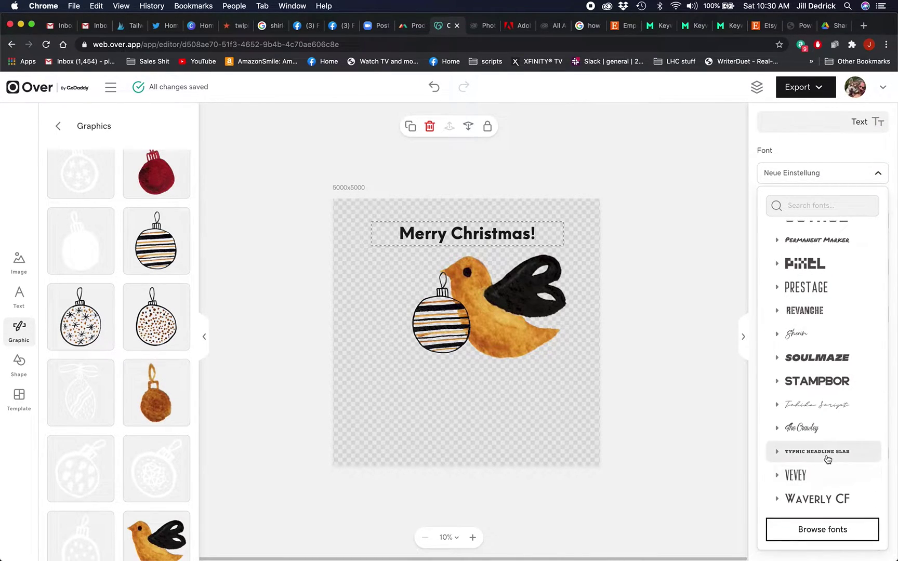
scroll(828, 459, up, 10)
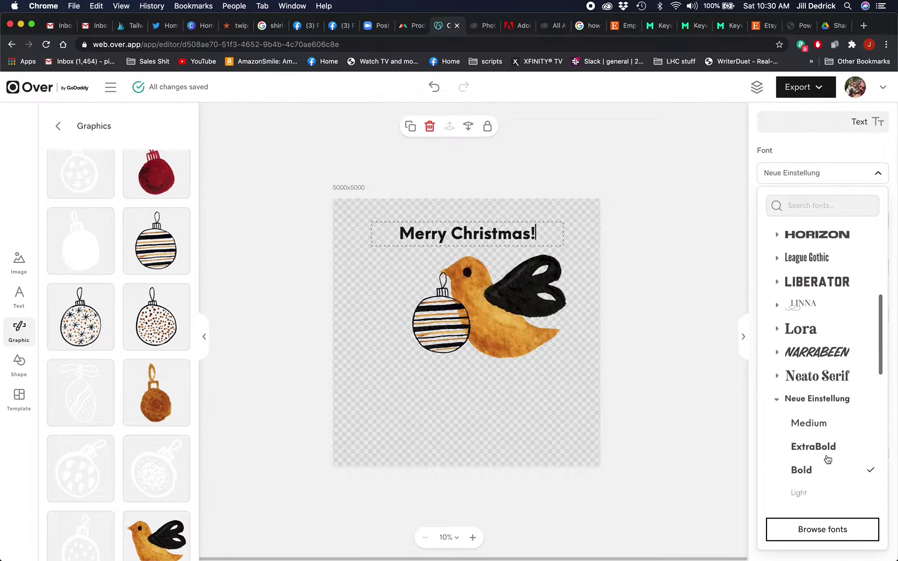
click(823, 377)
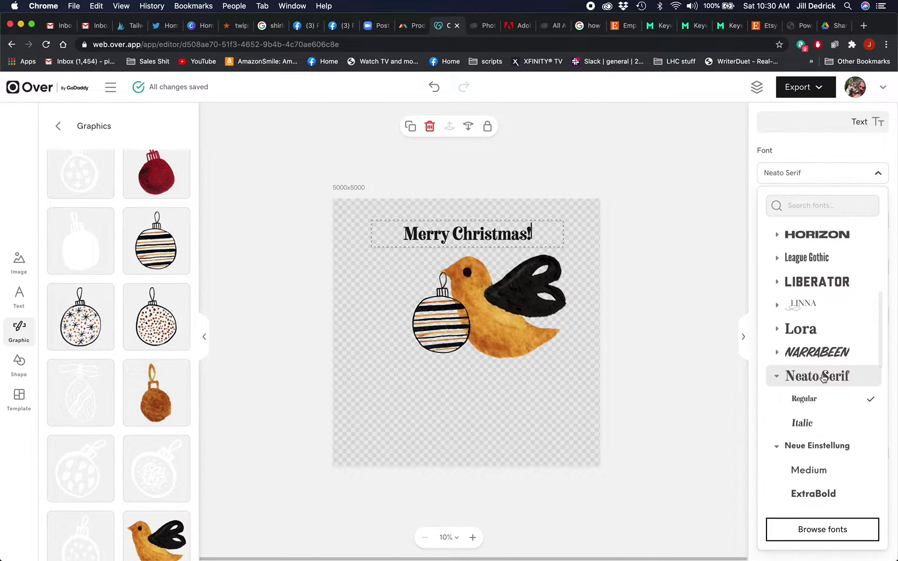
click(520, 233)
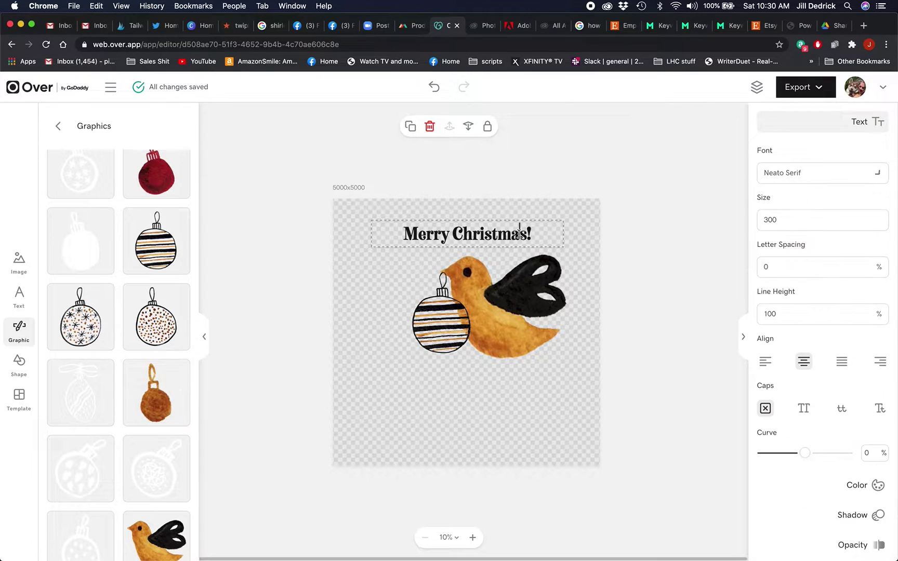
click(578, 323)
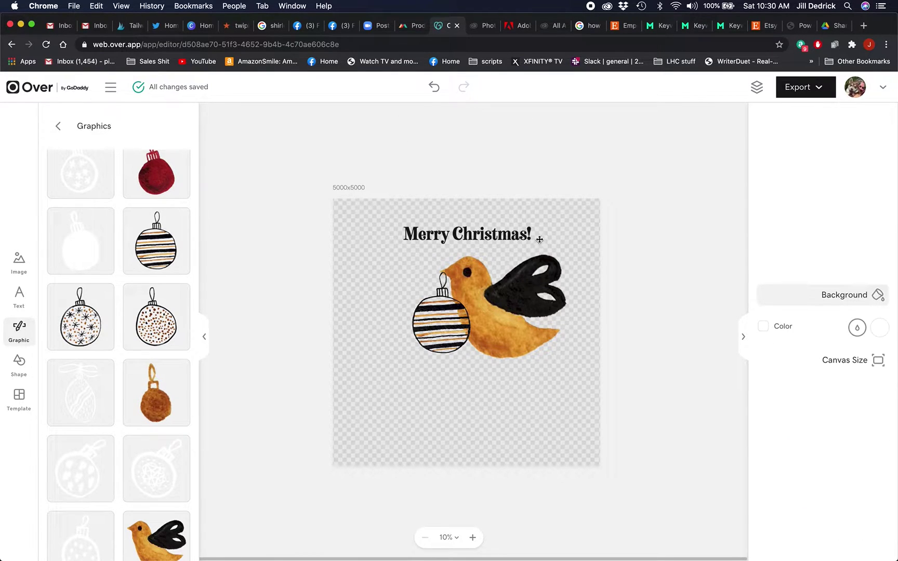
Enlarge the Merry Christmas! heading to size 467 and centre it along the canvas top
click(551, 226)
drag(564, 222, 667, 208)
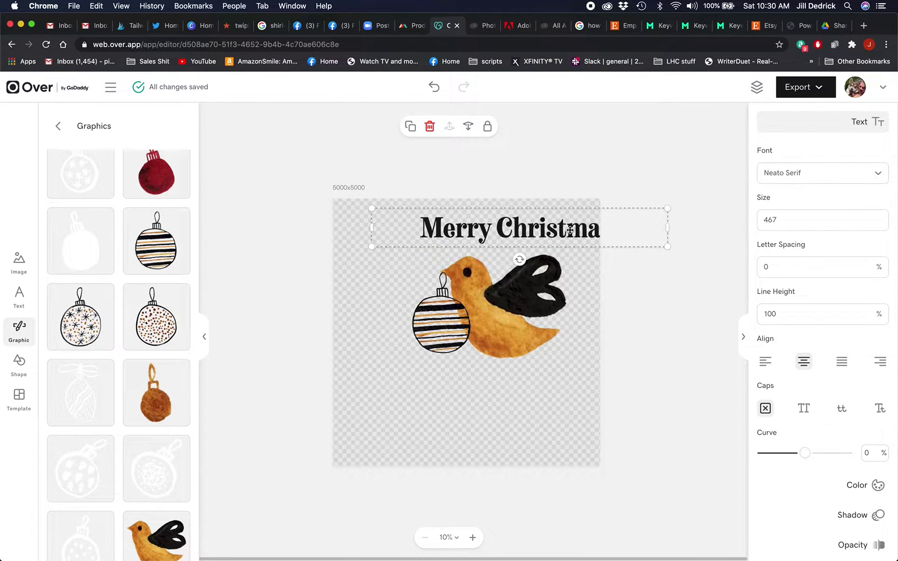
drag(576, 228, 518, 227)
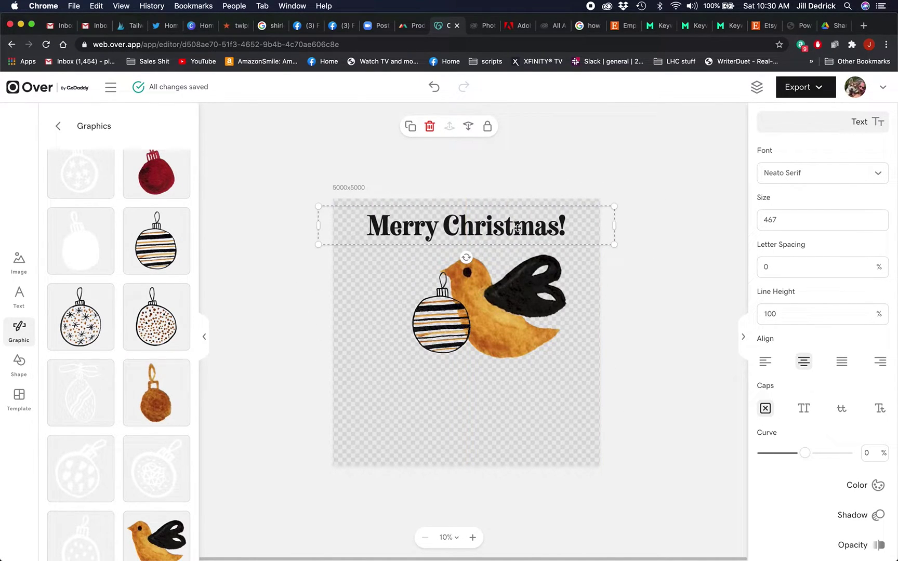
click(506, 416)
mouse_move(473, 242)
mouse_down()
mouse_move(496, 238)
mouse_move(481, 236)
mouse_up()
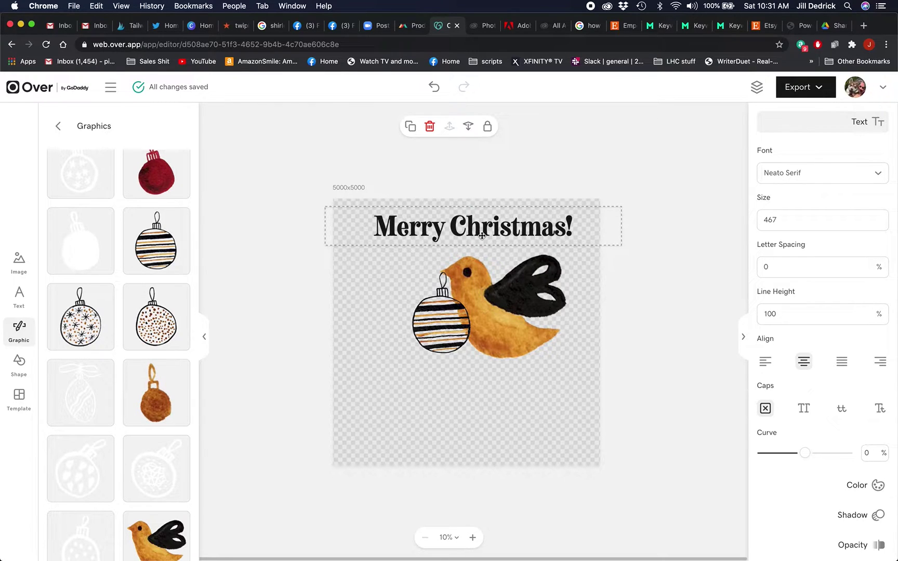
click(512, 337)
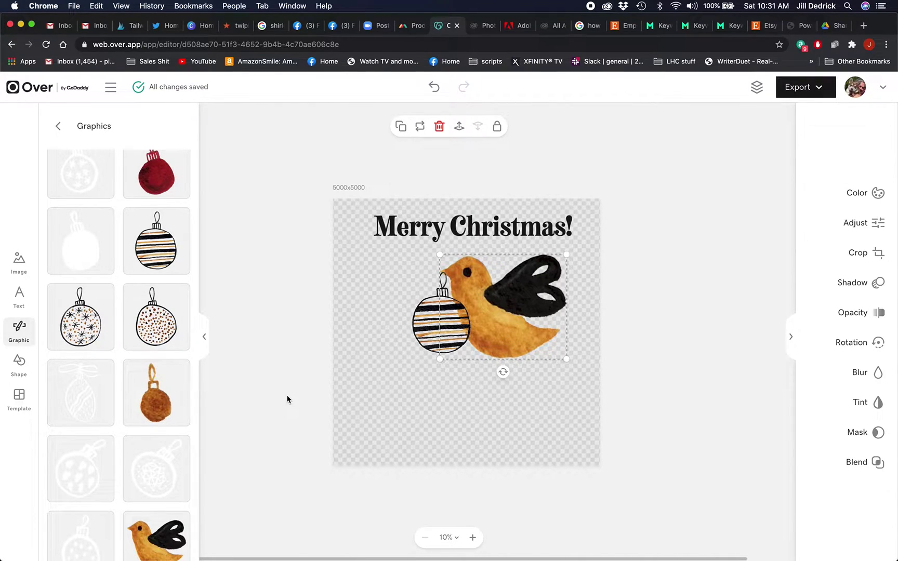
Try a brown bow graphic on the bird, then delete it
scroll(151, 361, down, 5)
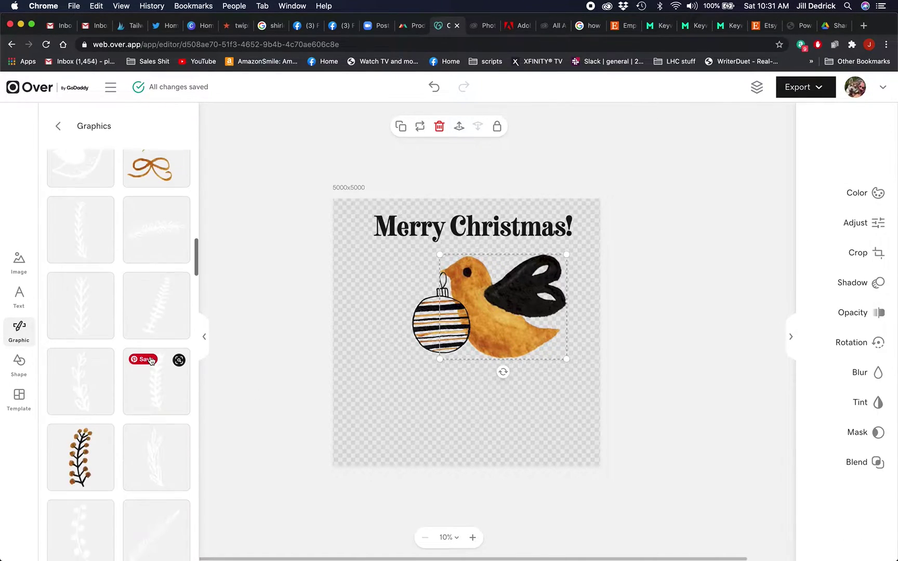
click(150, 172)
drag(503, 322, 514, 355)
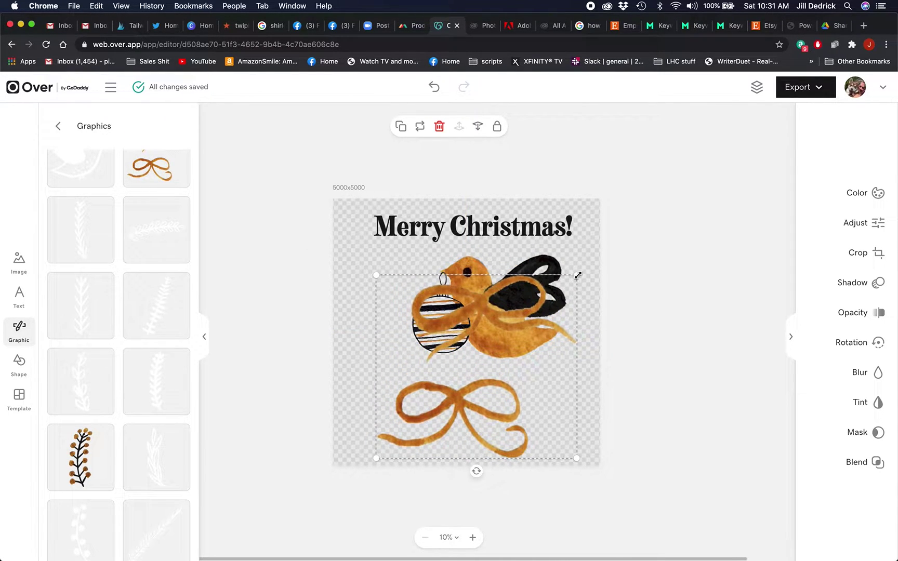
drag(577, 275, 498, 384)
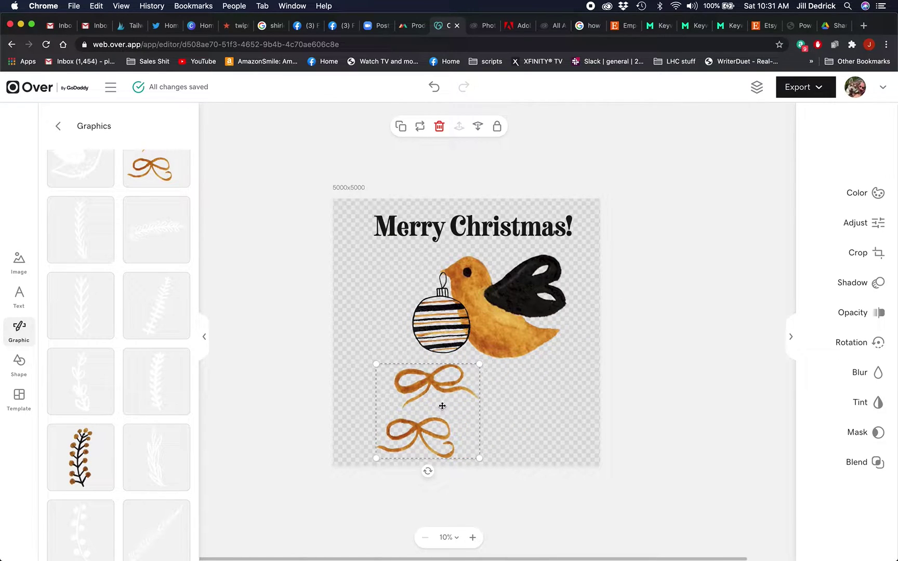
drag(440, 407, 543, 284)
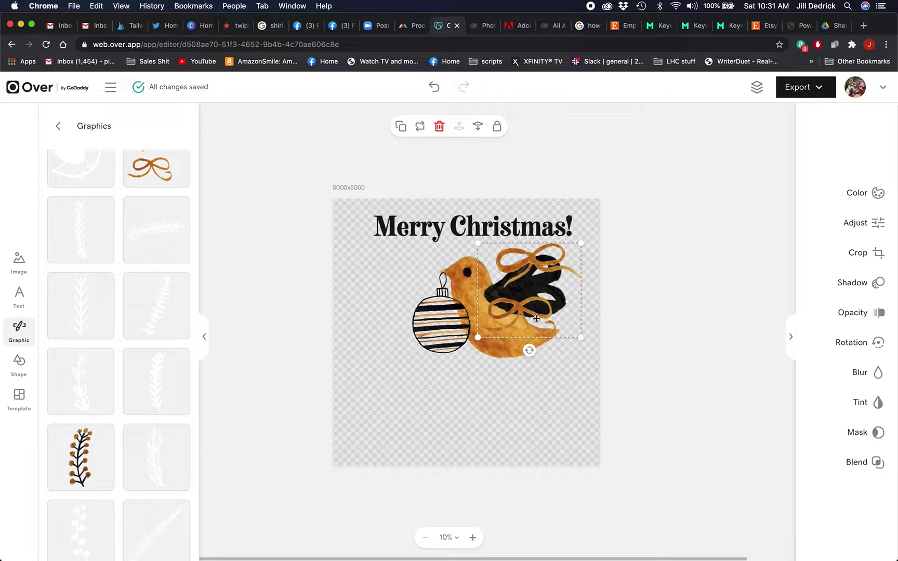
key(BackSpace)
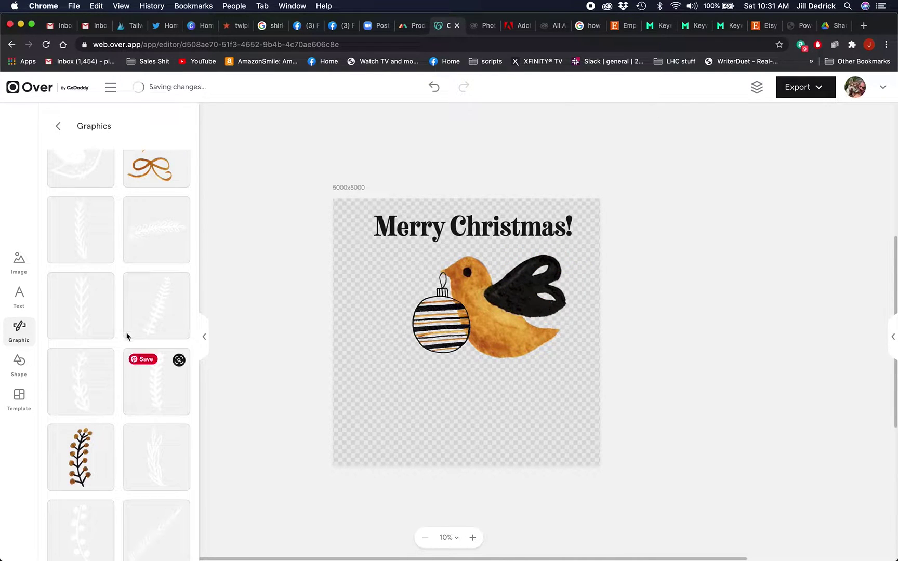
Add the brown swirl graphic and position it just beneath the bird
scroll(127, 338, down, 3)
scroll(101, 381, down, 10)
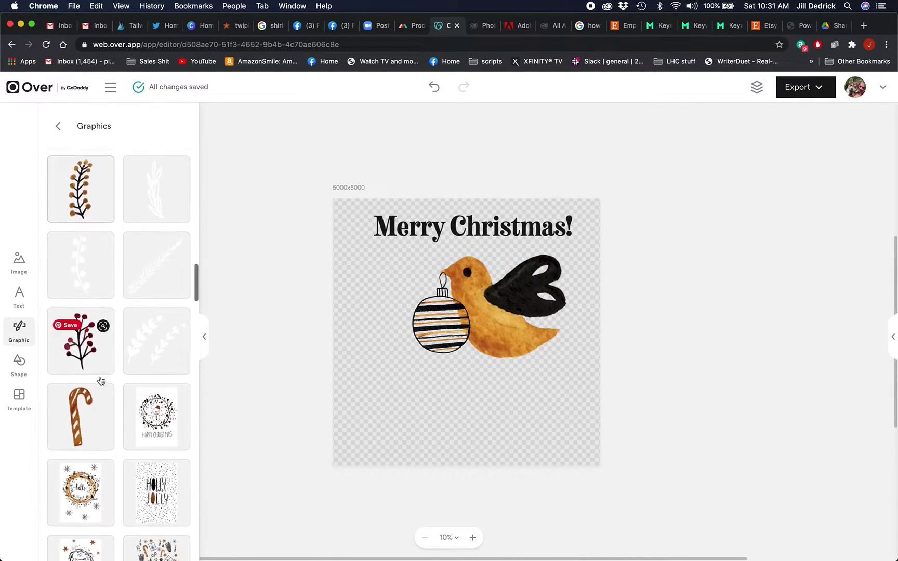
scroll(101, 381, down, 3)
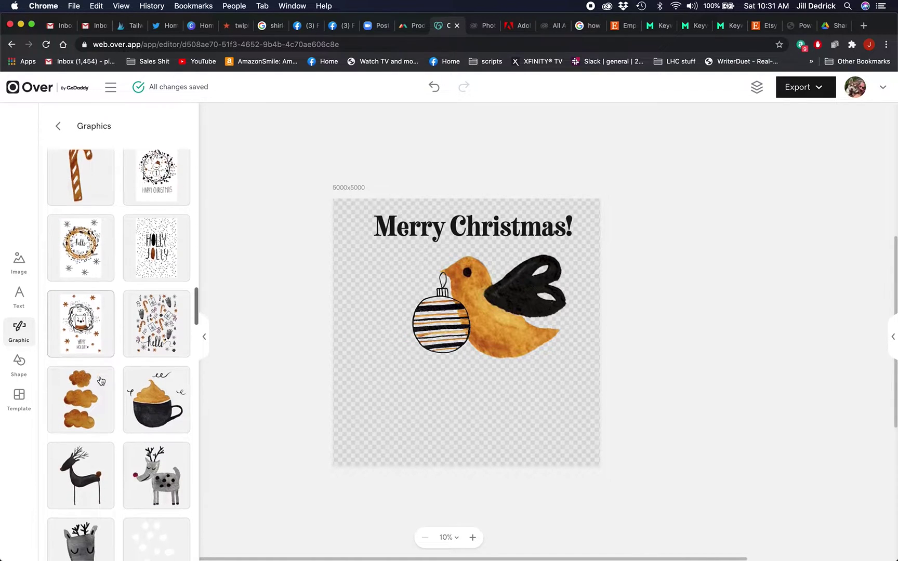
scroll(101, 381, down, 10)
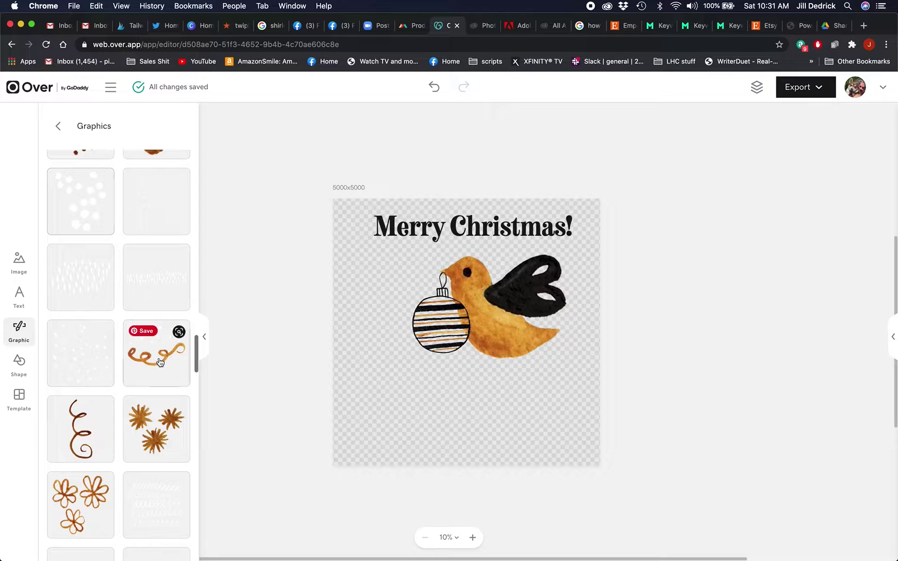
click(156, 353)
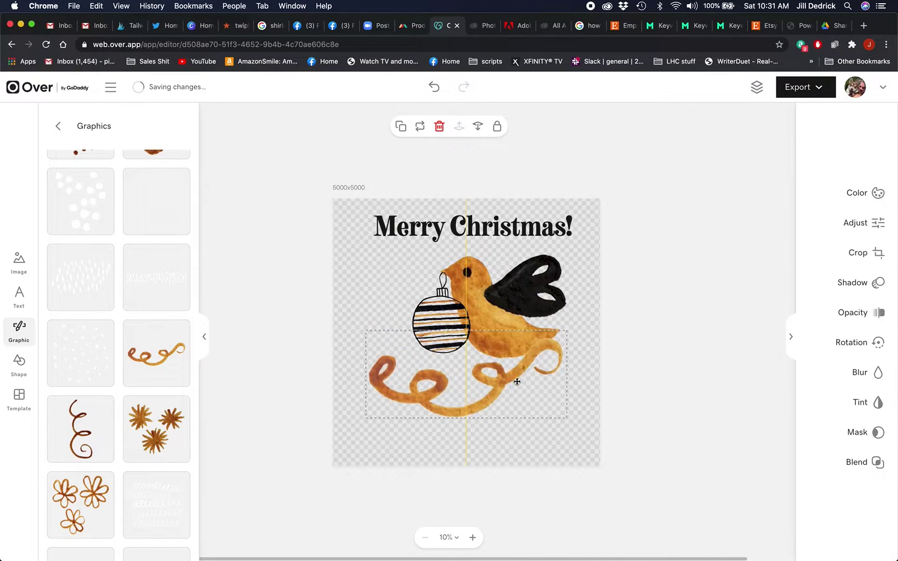
drag(517, 382, 519, 370)
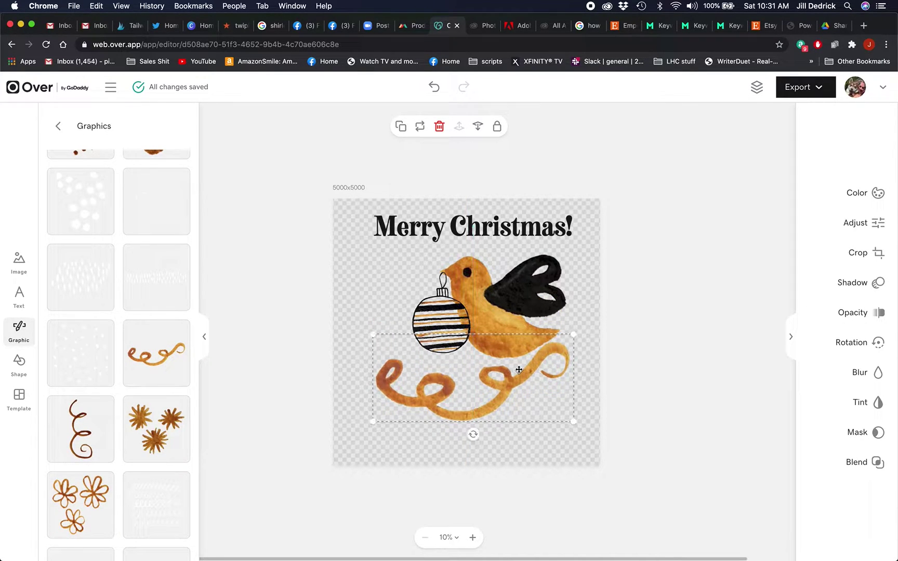
click(748, 375)
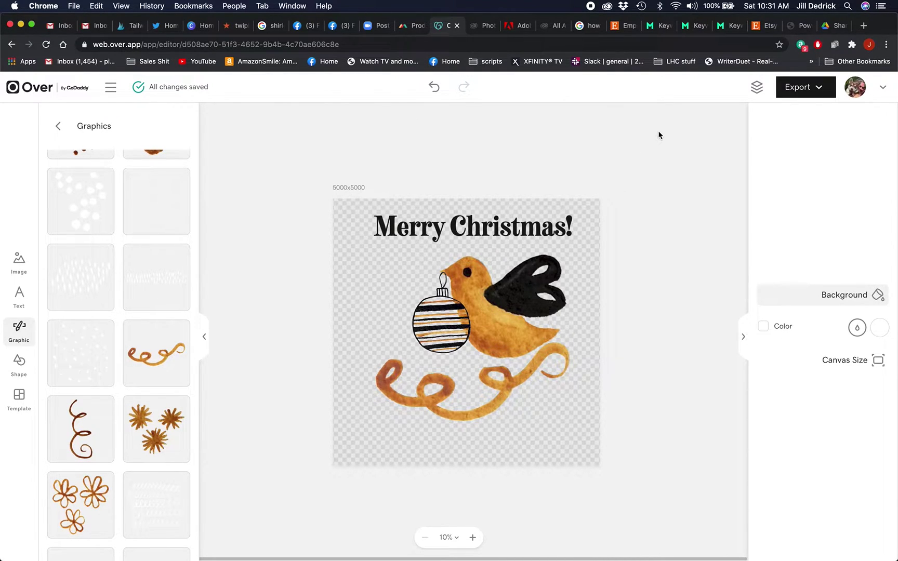
Export the design as a PNG file named 'christmas bird'
click(800, 88)
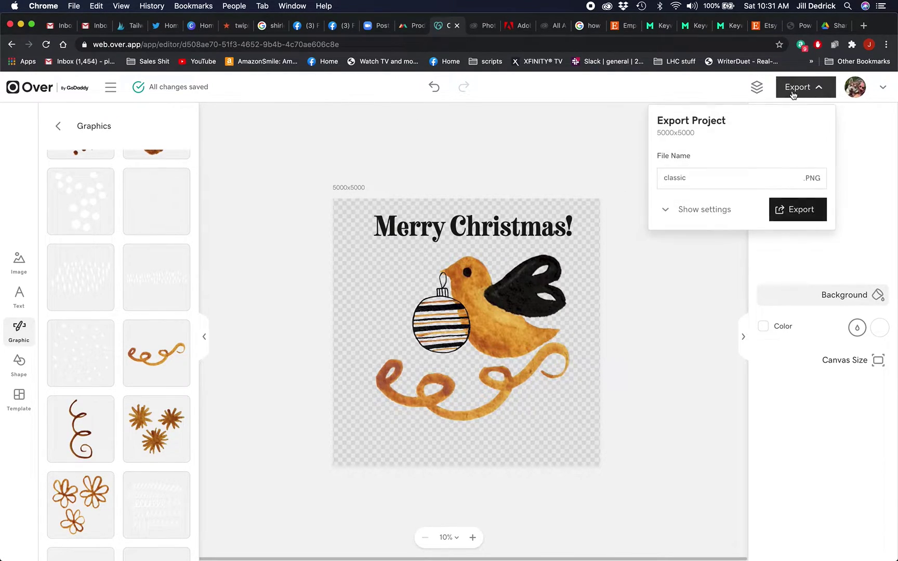
double_click(701, 180)
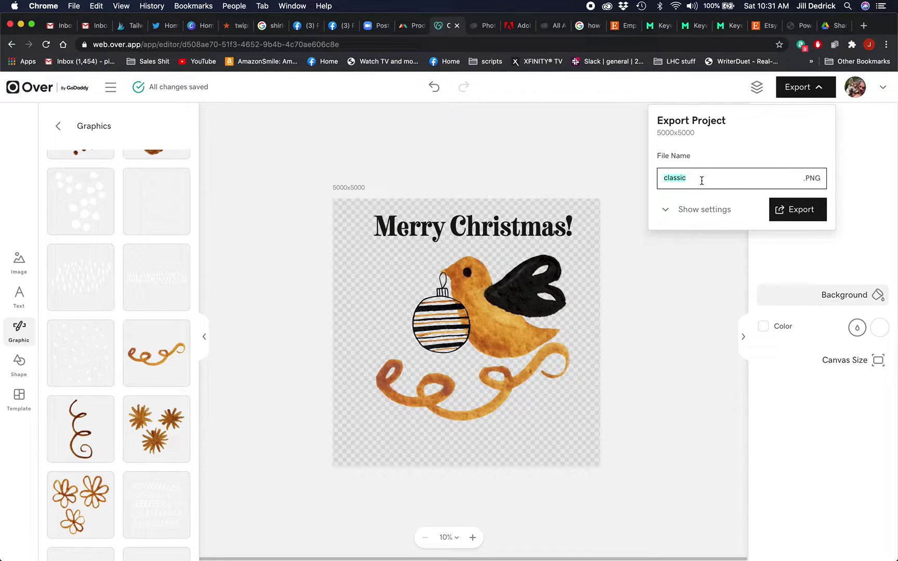
text(chris)
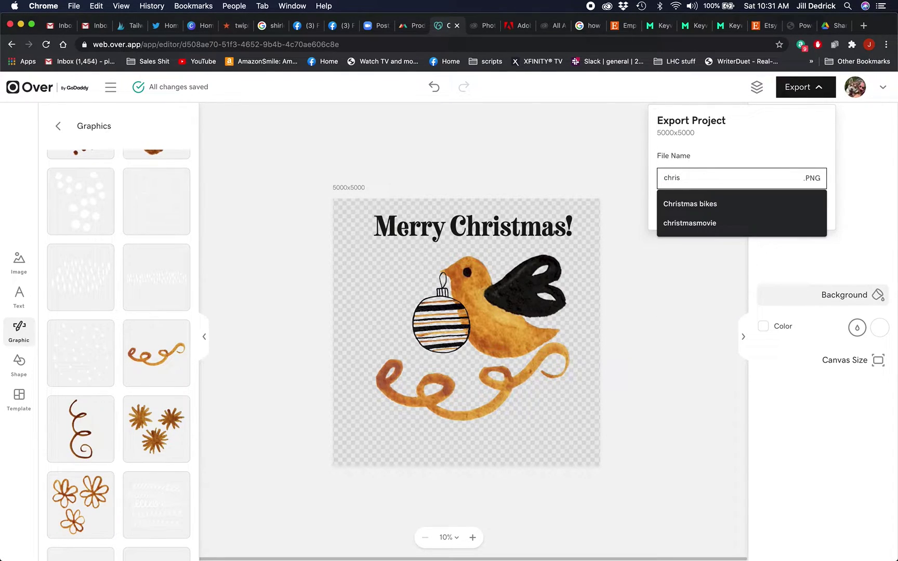
text(tmas bird)
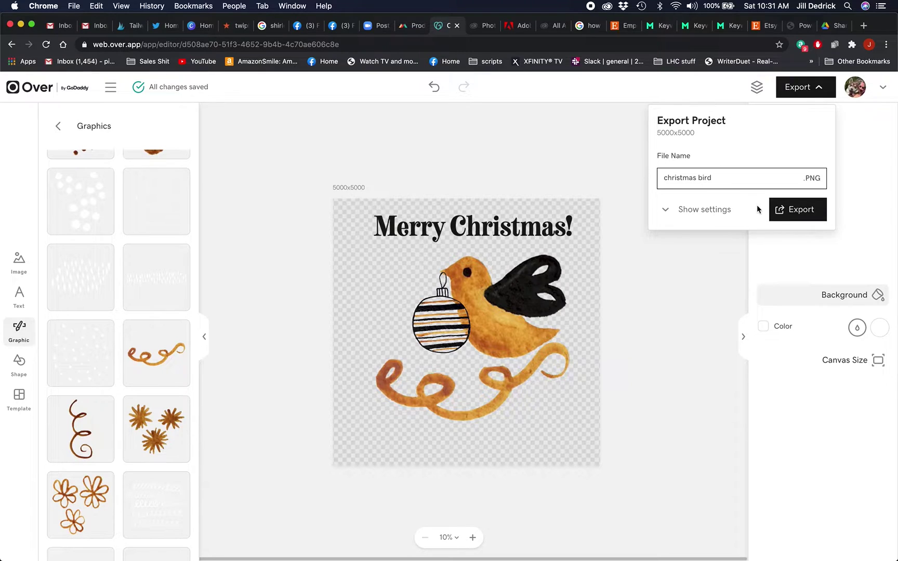
click(787, 212)
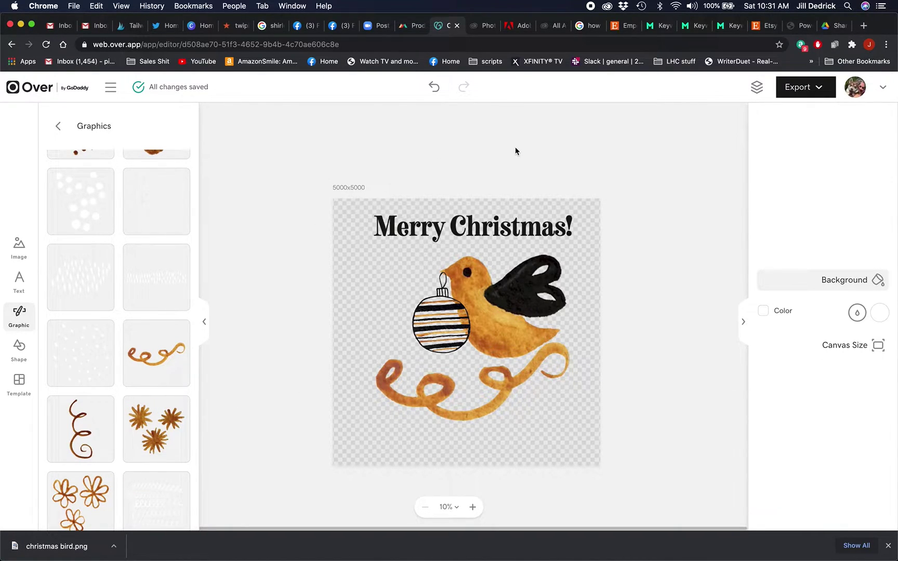
click(409, 27)
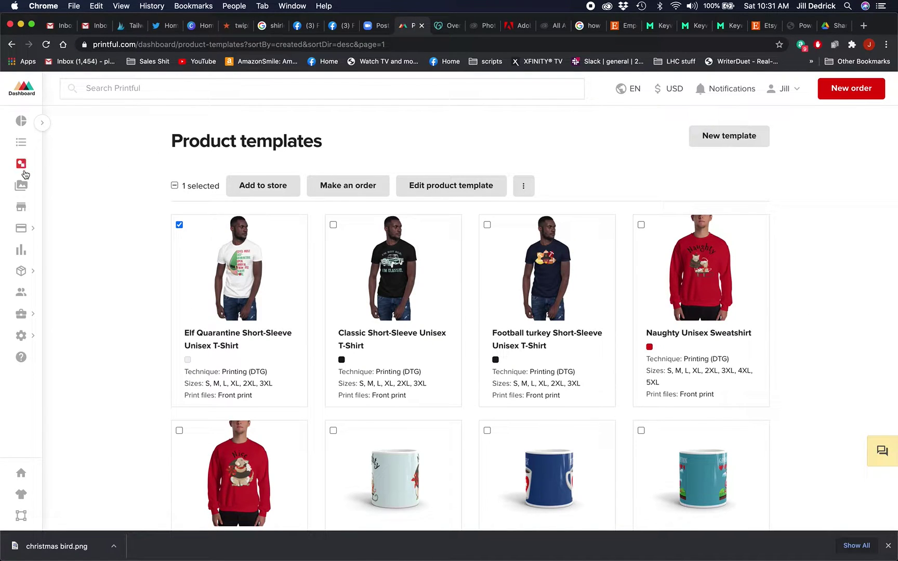
Clear the previous template selection and reload Printful's Product templates page
click(179, 224)
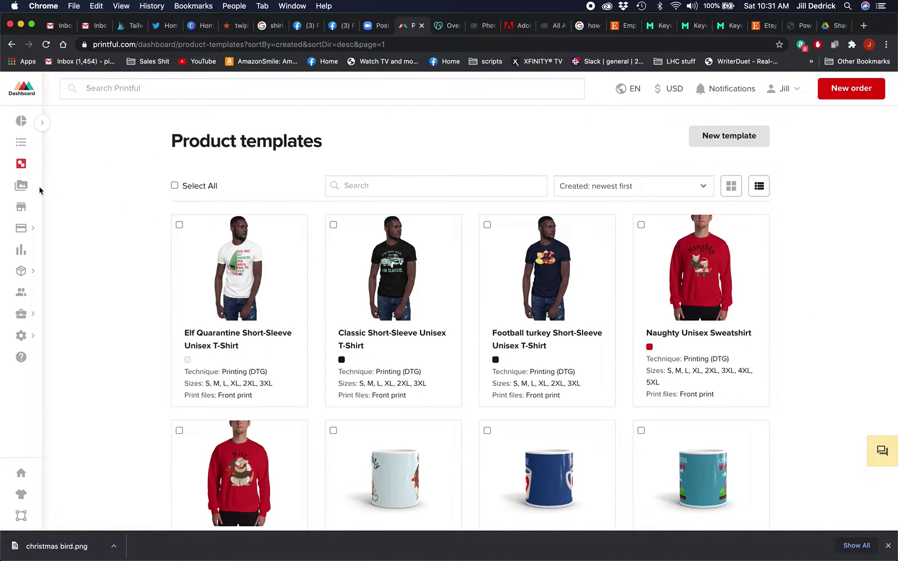
drag(282, 141, 335, 151)
click(155, 151)
click(21, 163)
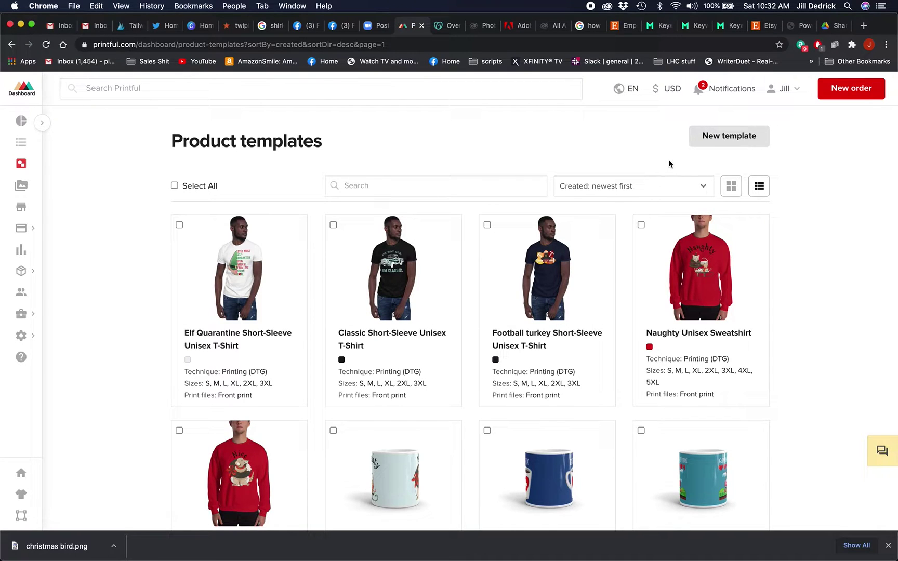
Create a new template for the Unisex Basic Softstyle T-Shirt | Gildan 64000 under Women's T-shirts
click(696, 139)
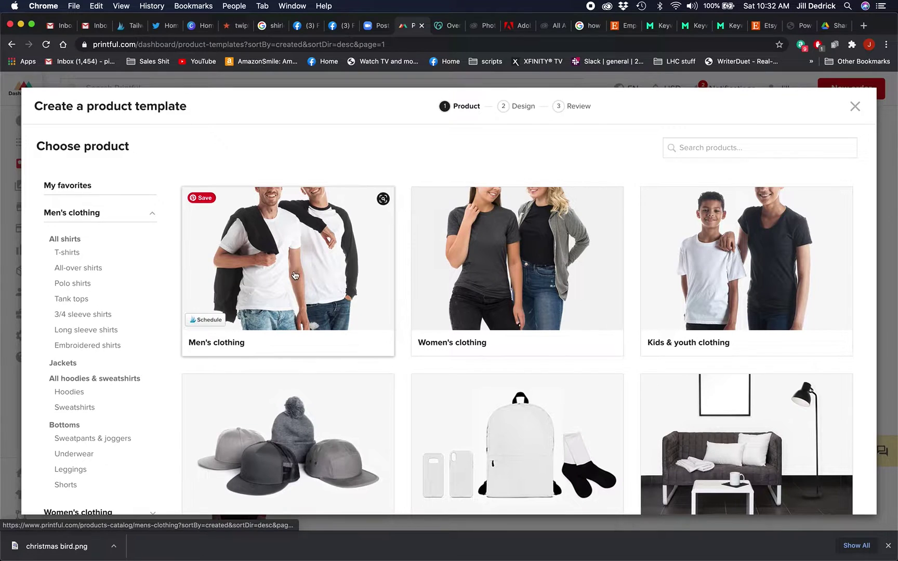
click(500, 278)
click(601, 295)
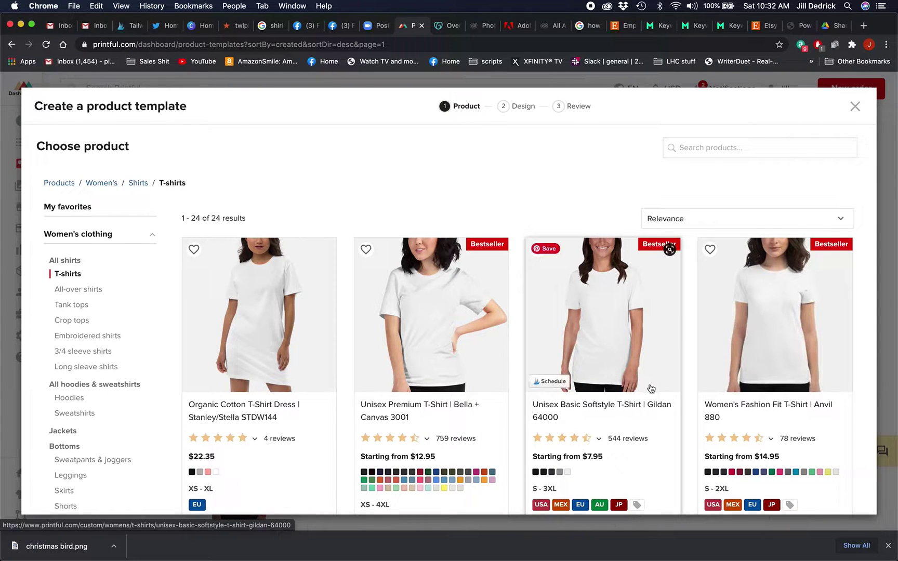
click(609, 345)
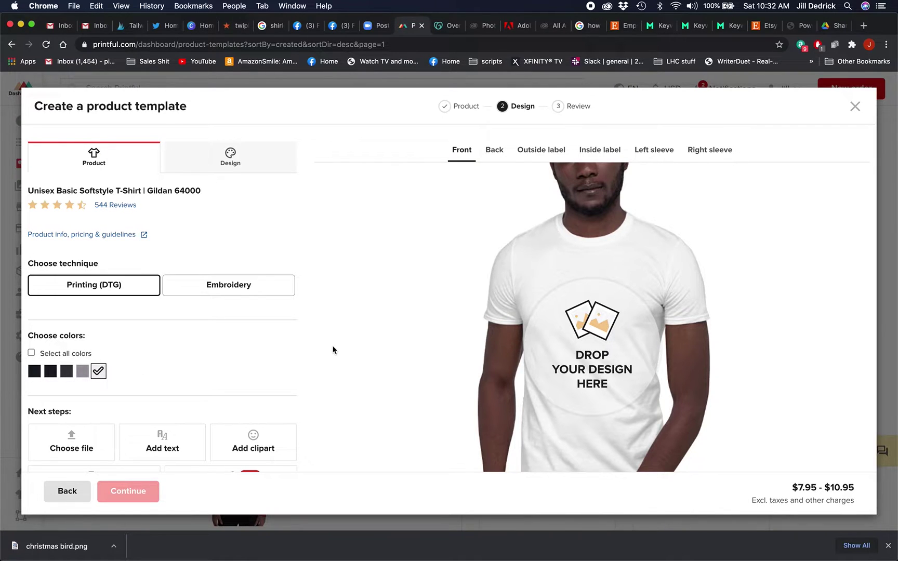
Upload christmas bird.png from Downloads into the store's Printful file library
click(232, 167)
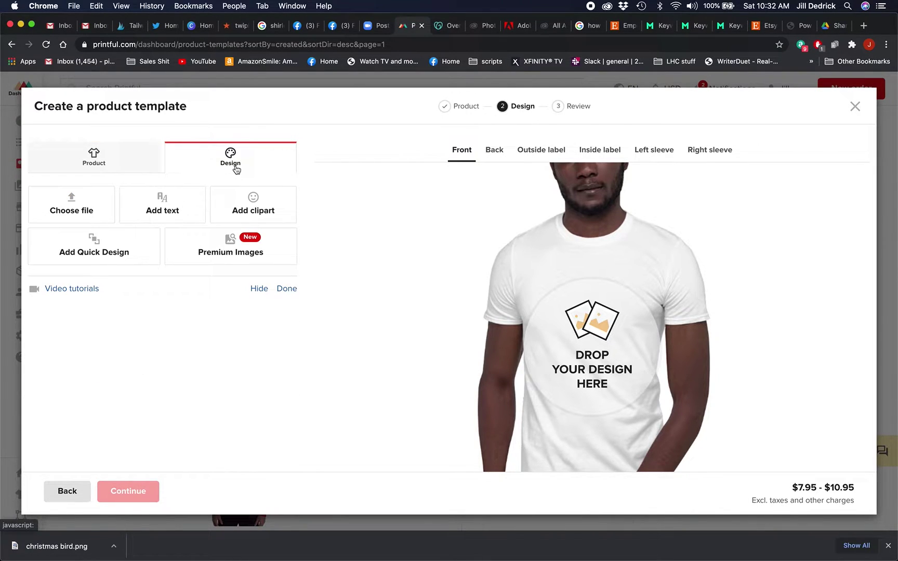
click(71, 204)
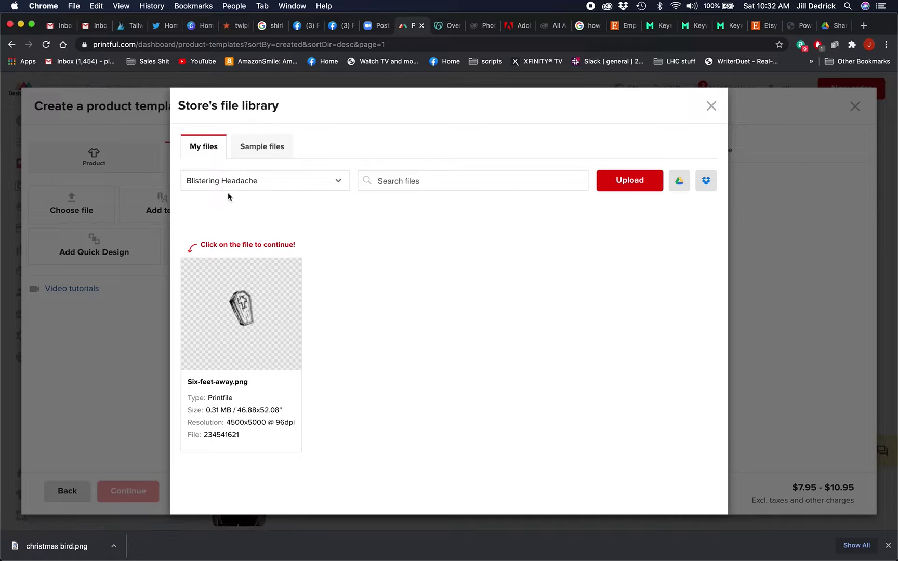
click(282, 183)
click(285, 192)
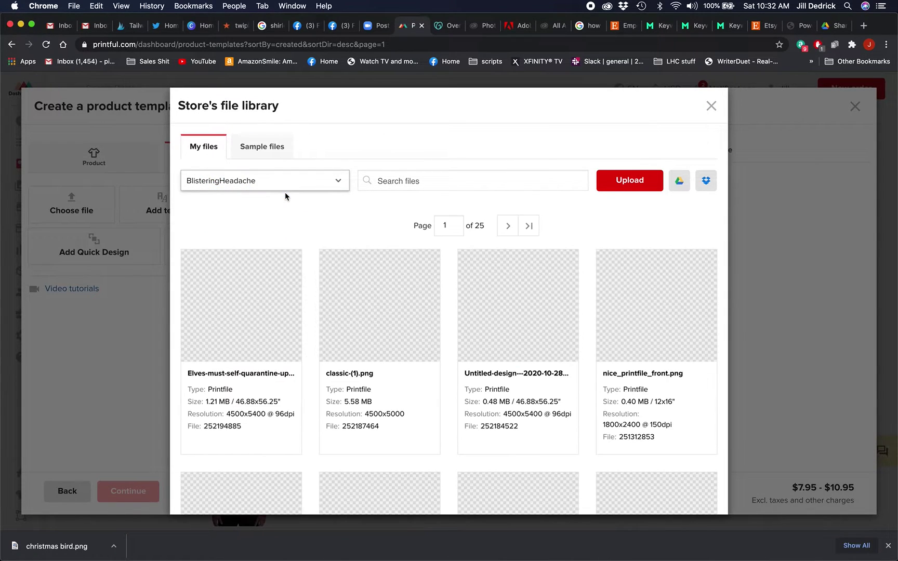
click(615, 187)
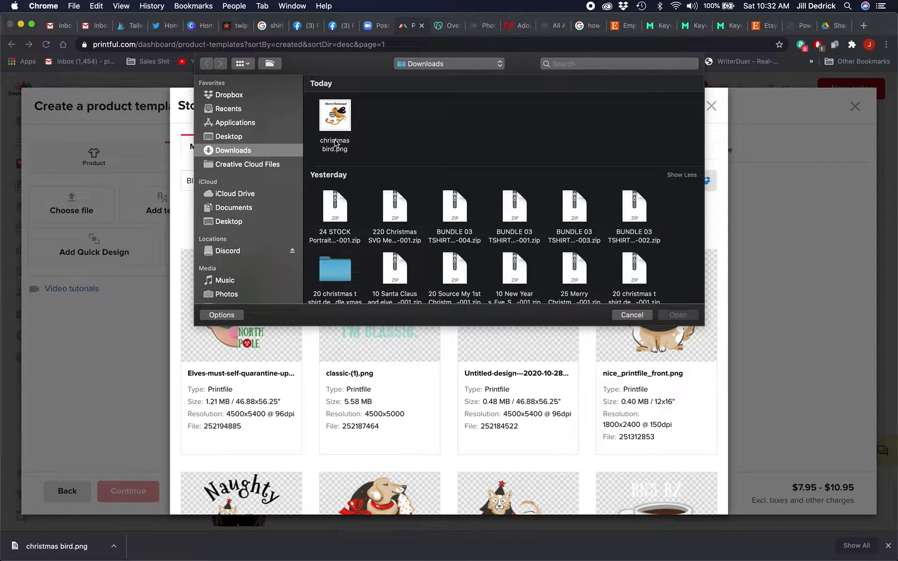
double_click(336, 118)
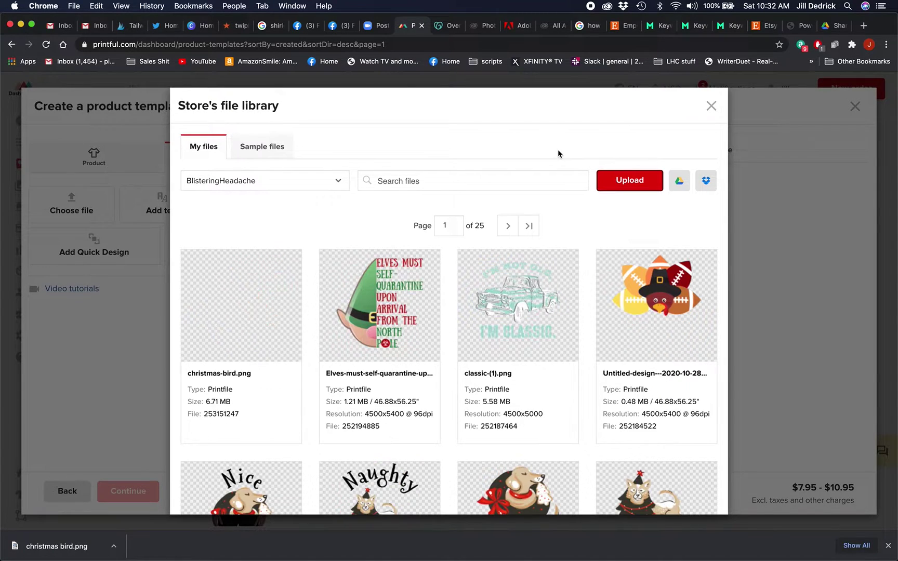
mouse_move(253, 300)
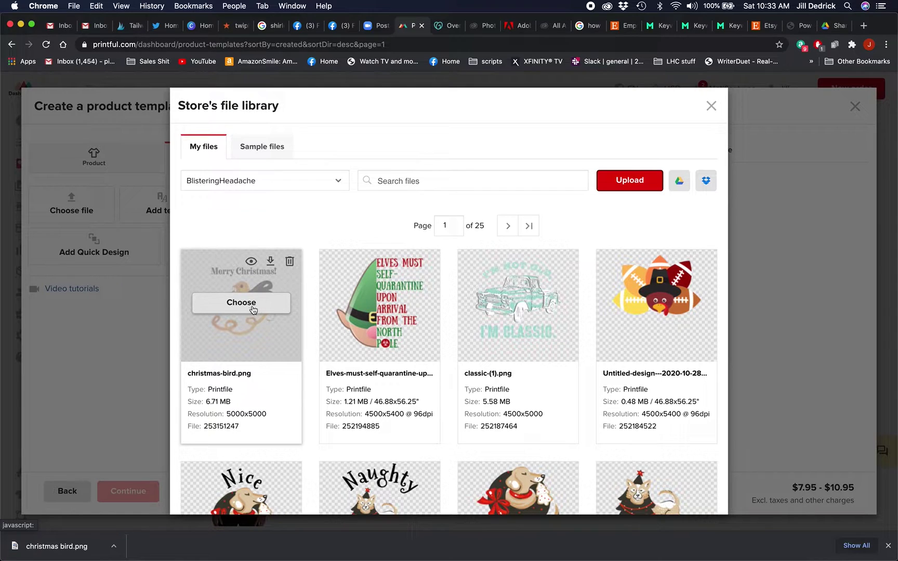
Place christmas-bird.png on the shirt front, raise it, and enlarge it to 14.72 inches wide
click(261, 303)
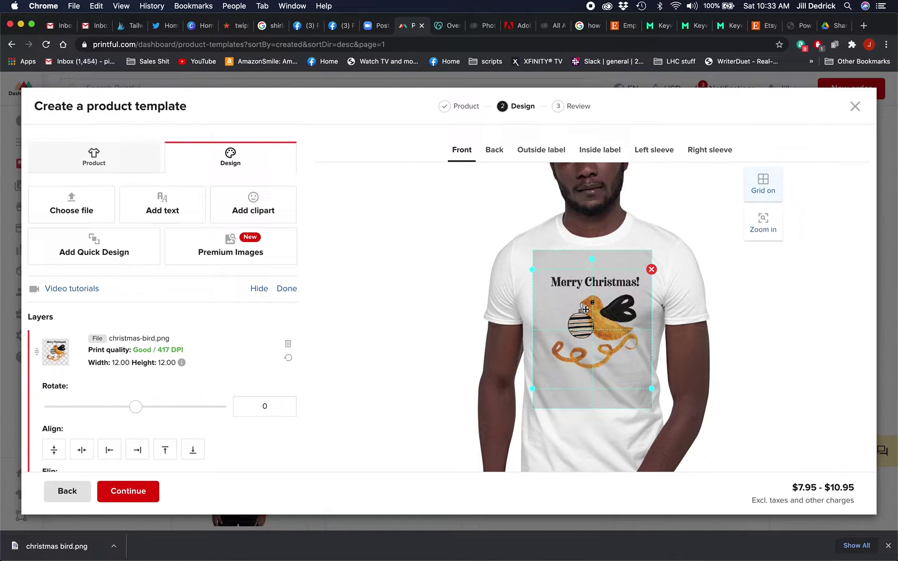
drag(585, 309, 611, 338)
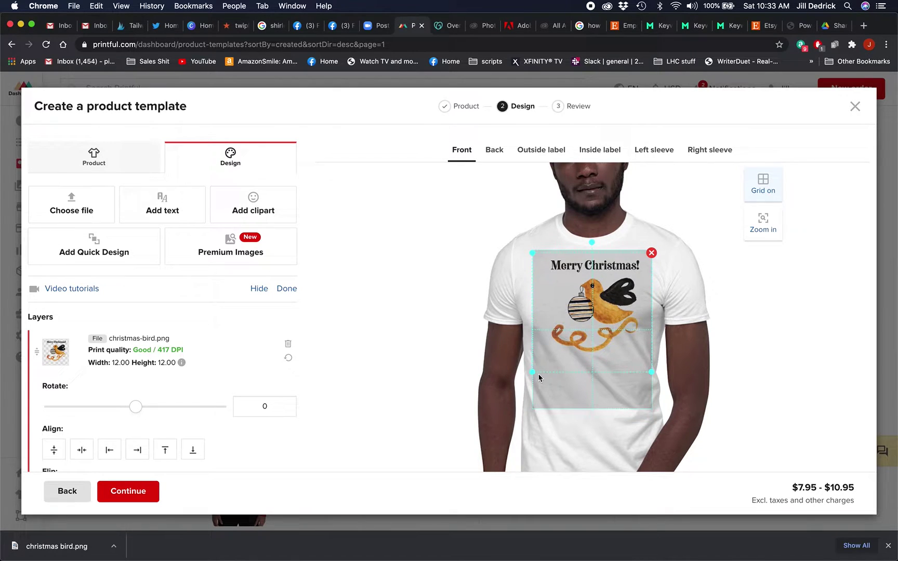
drag(532, 372, 519, 385)
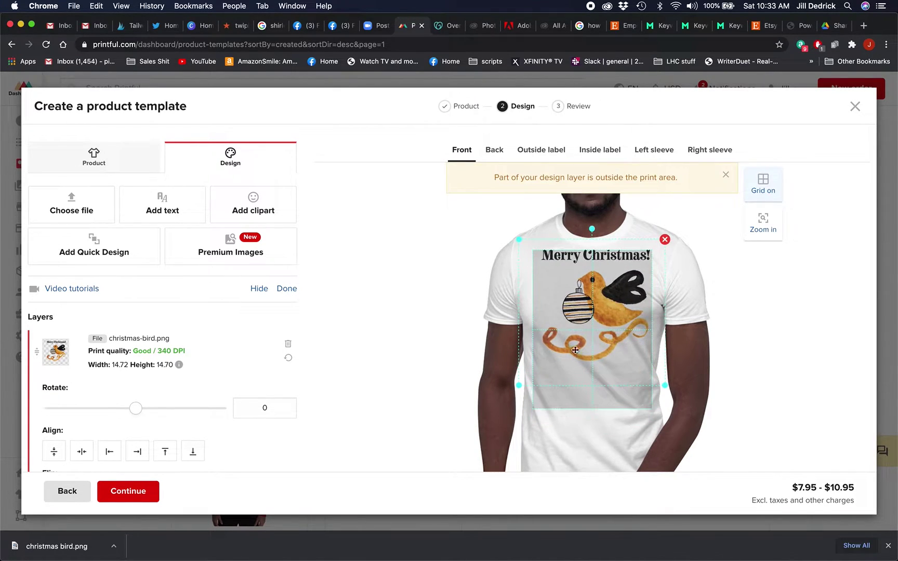
drag(609, 326, 606, 332)
click(430, 352)
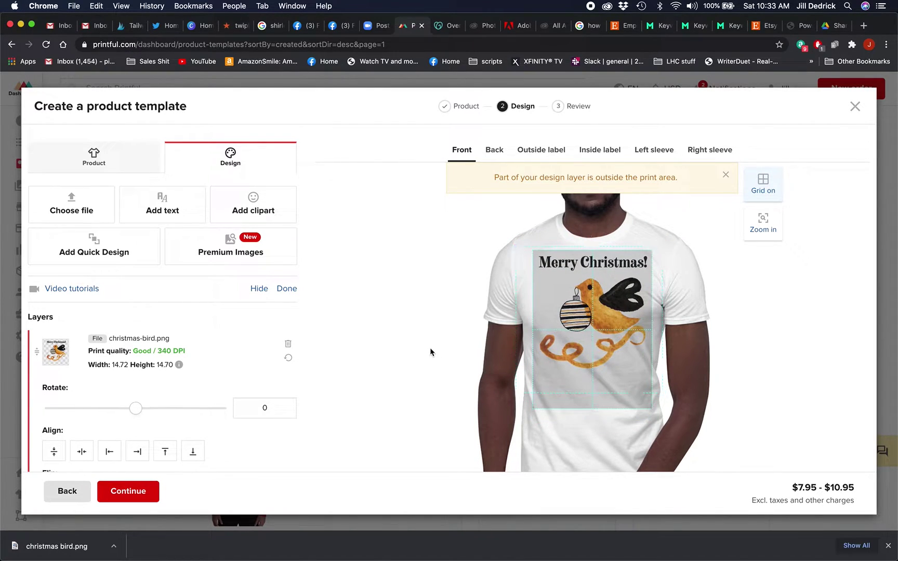
click(147, 491)
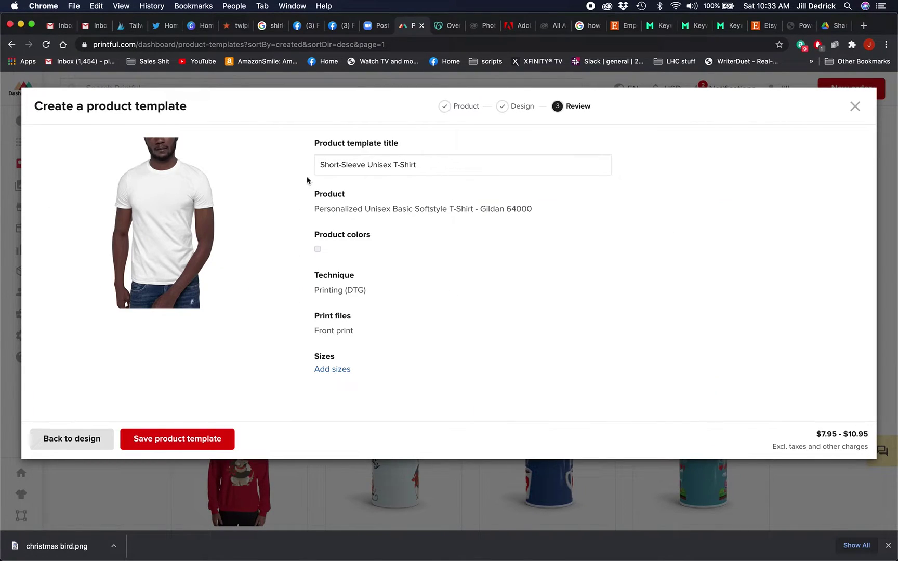
Title the template 'Christmas bird', include sizes S through 3XL, and save it
click(320, 166)
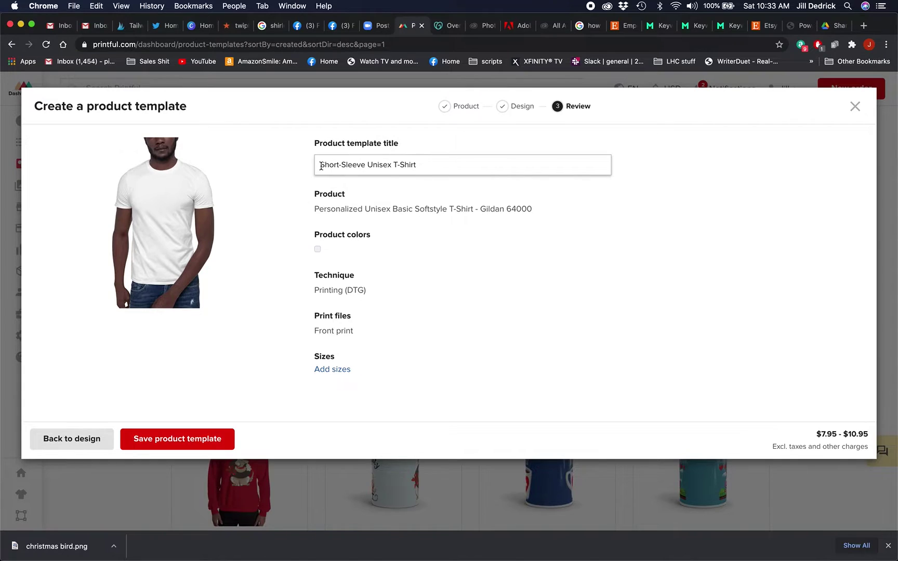
text(Christma)
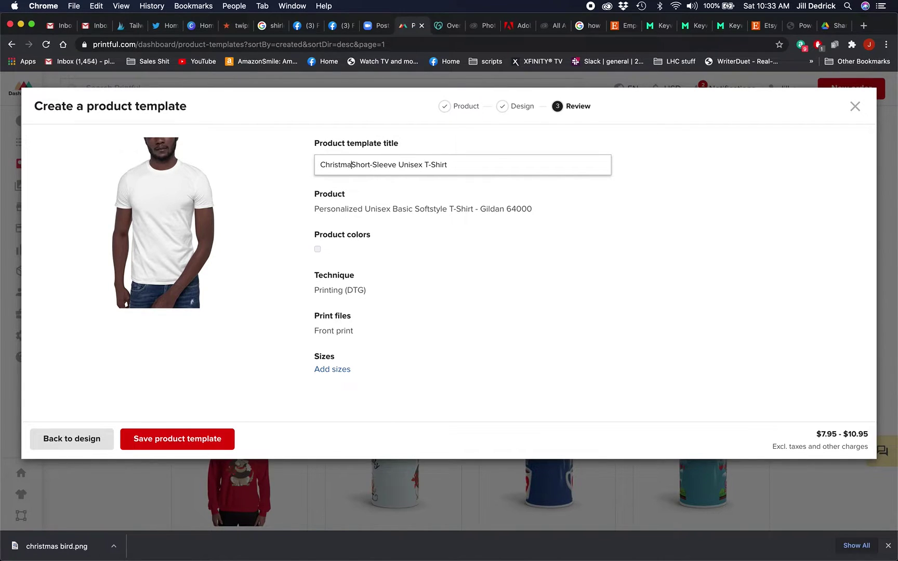
text(s bird)
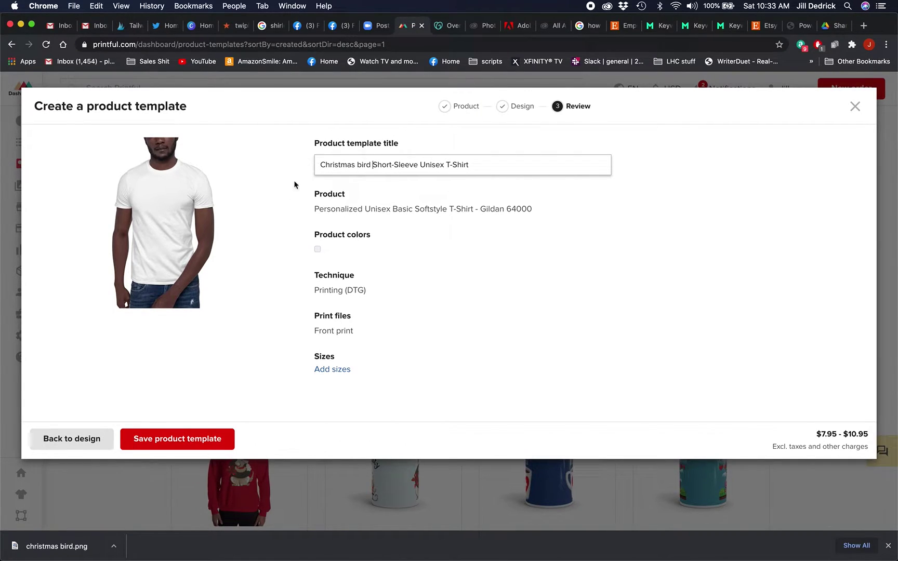
click(330, 370)
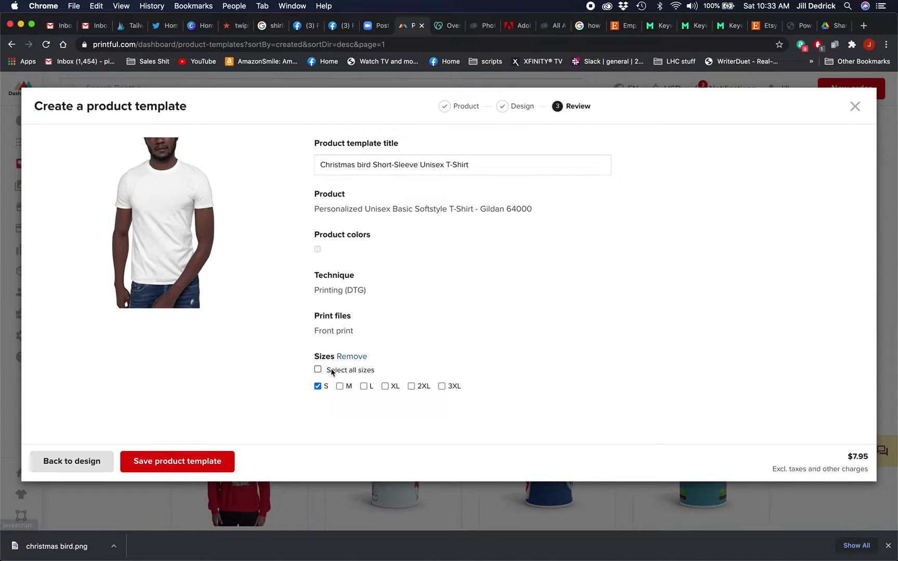
click(332, 371)
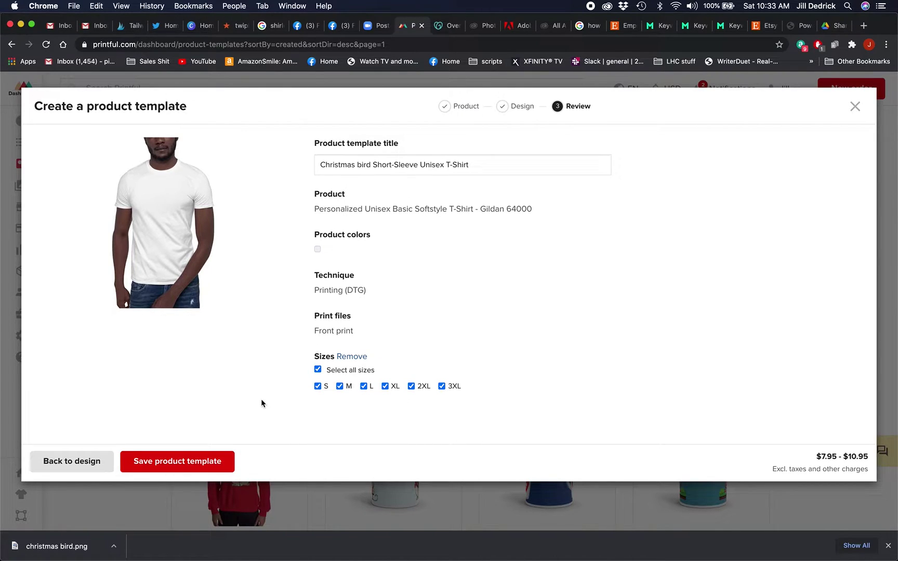
click(203, 462)
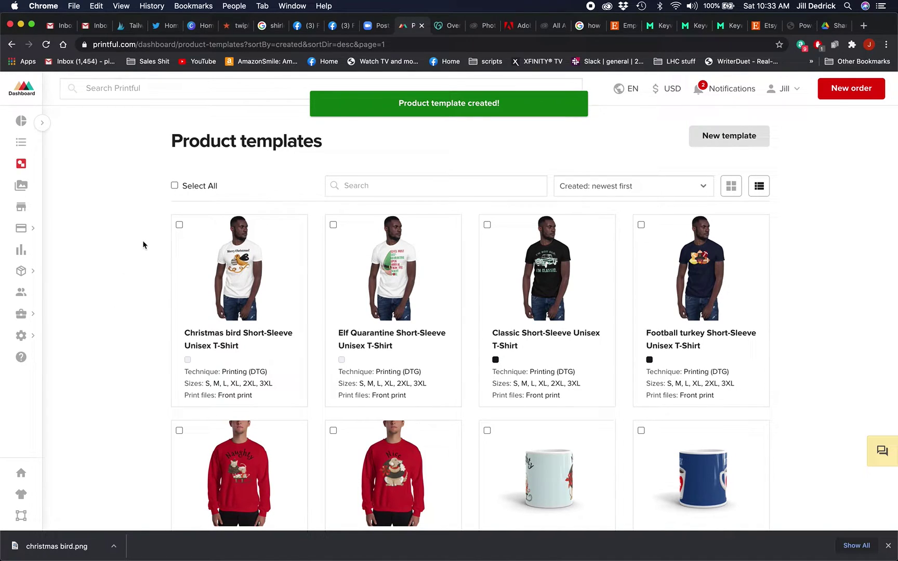
Add the Christmas bird template to the Etsy store and proceed to the Mockups step
click(180, 224)
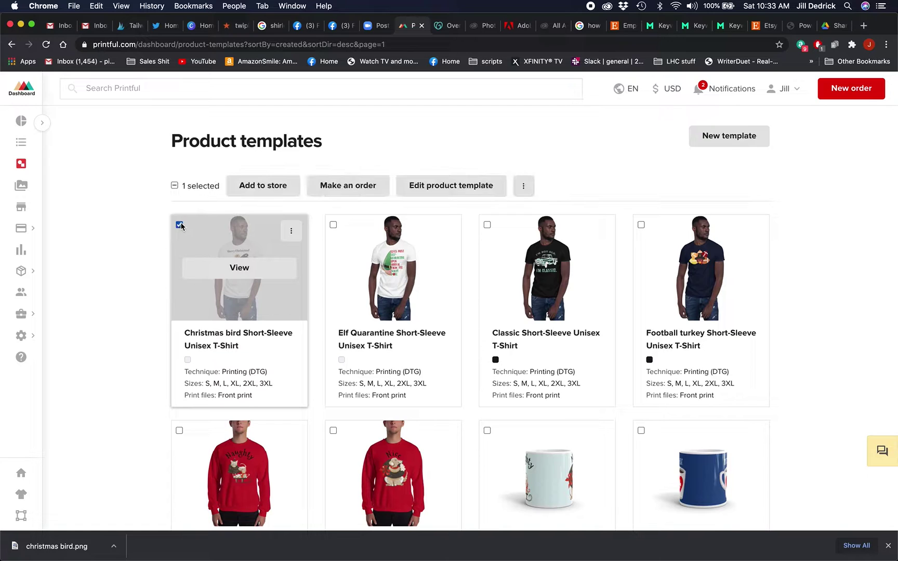
click(258, 186)
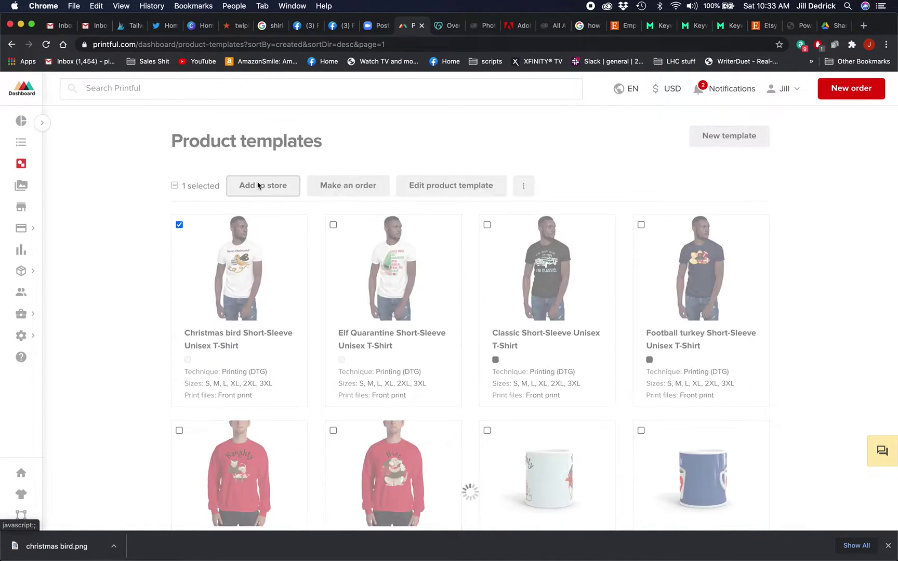
click(430, 232)
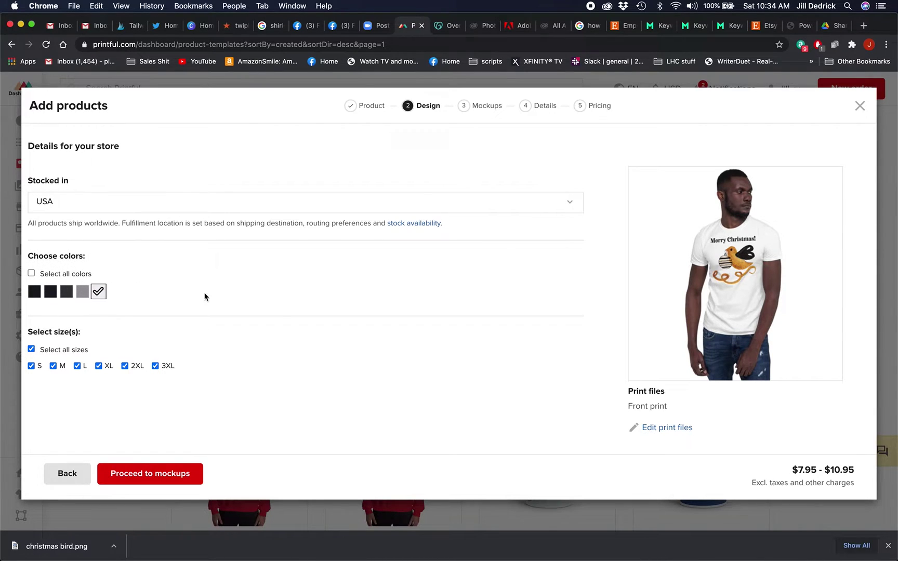
click(168, 475)
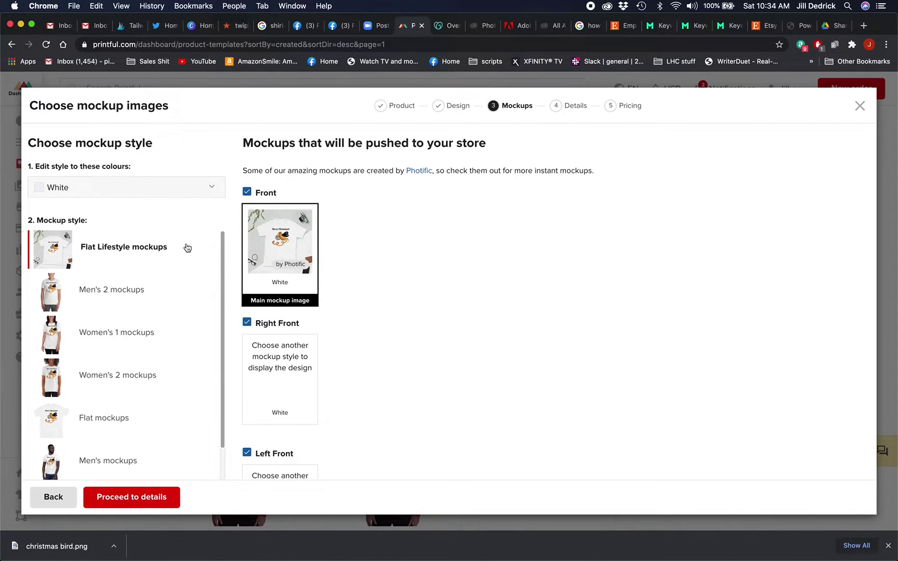
Choose Flat mockups as the white shirt's mockup style
scroll(187, 247, down, 2)
scroll(187, 248, down, 8)
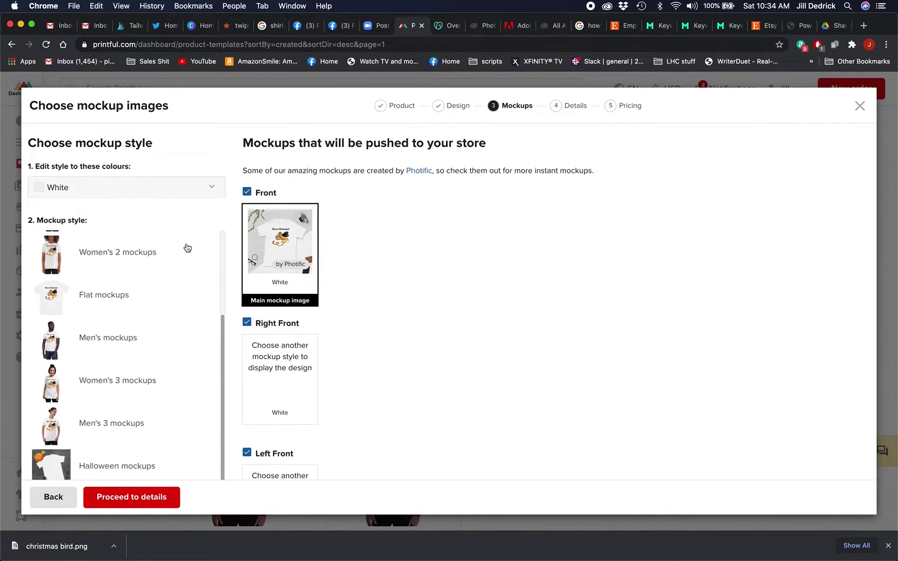
scroll(187, 248, up, 5)
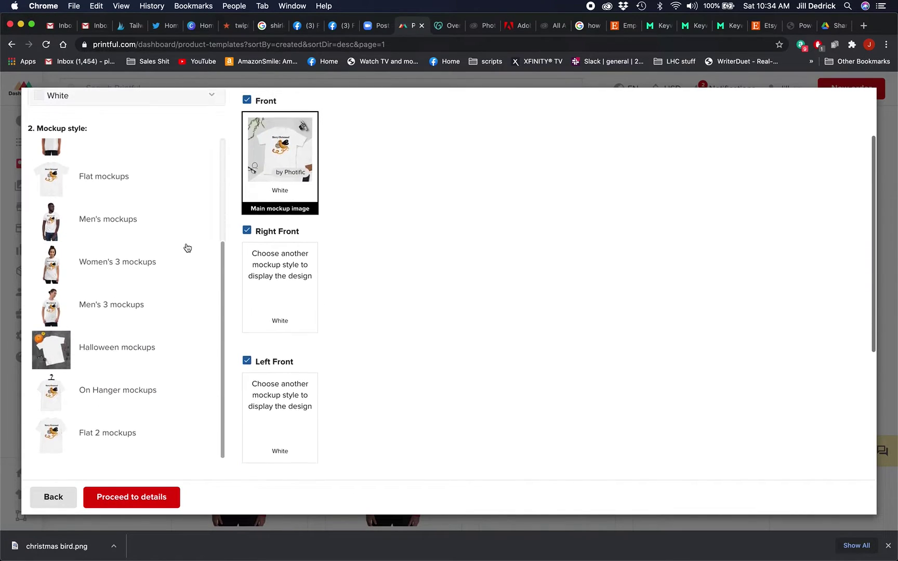
scroll(150, 313, up, 5)
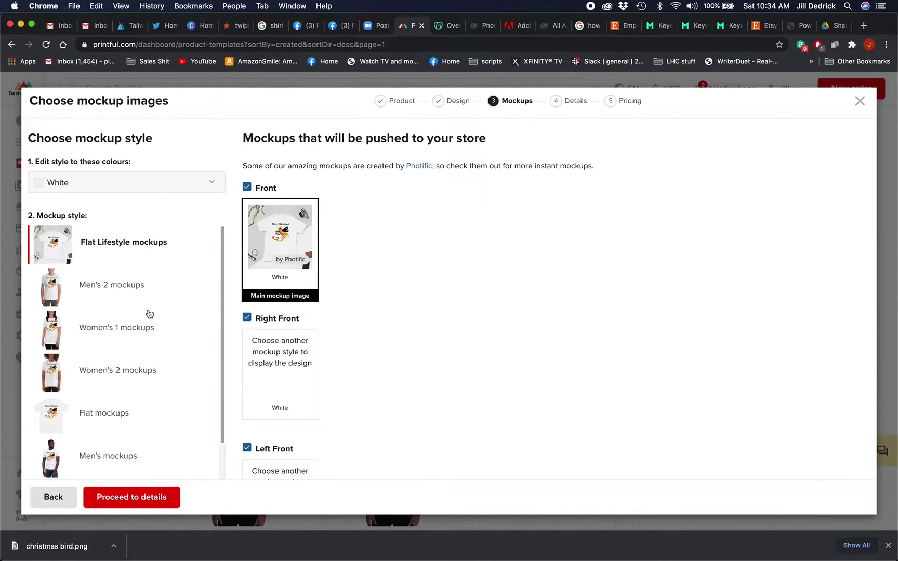
scroll(150, 314, down, 2)
scroll(149, 313, up, 2)
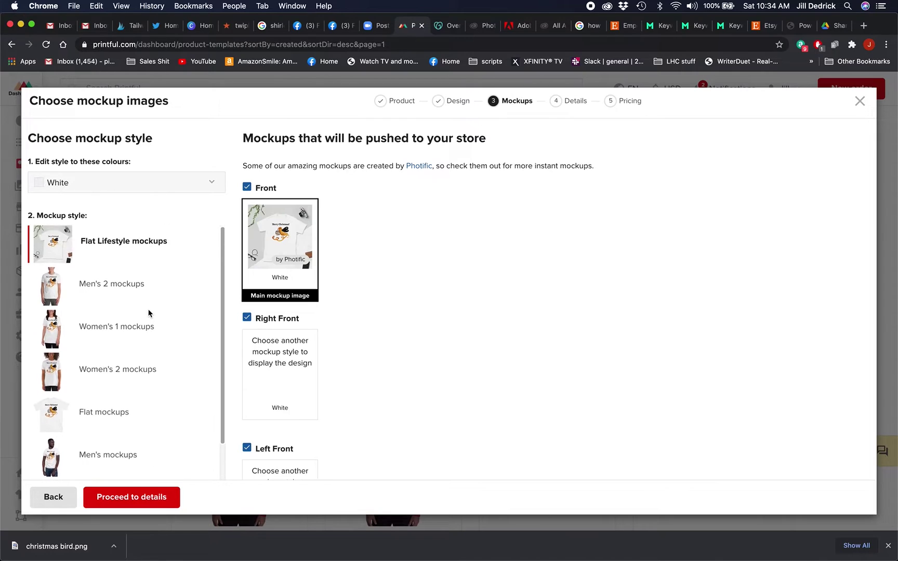
scroll(149, 313, down, 5)
scroll(144, 338, down, 1)
scroll(143, 348, up, 3)
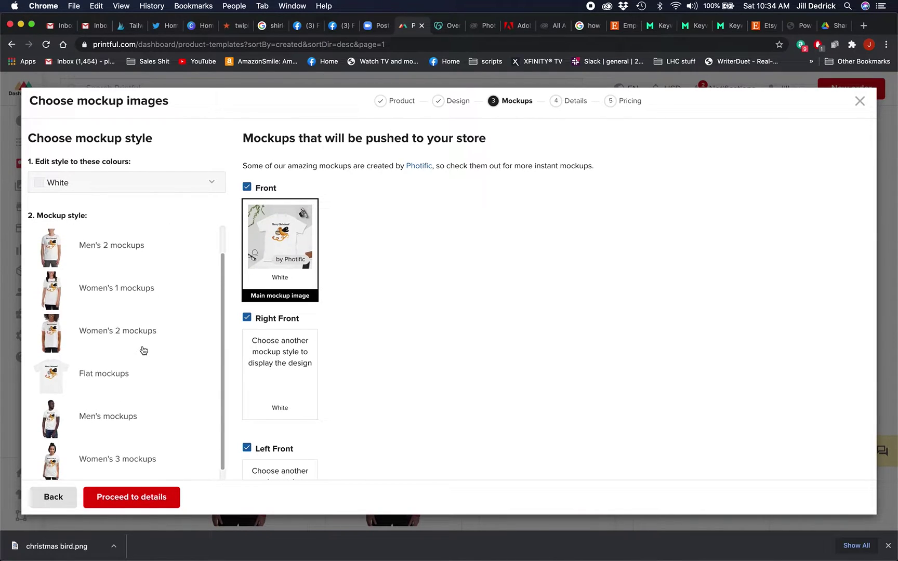
click(121, 380)
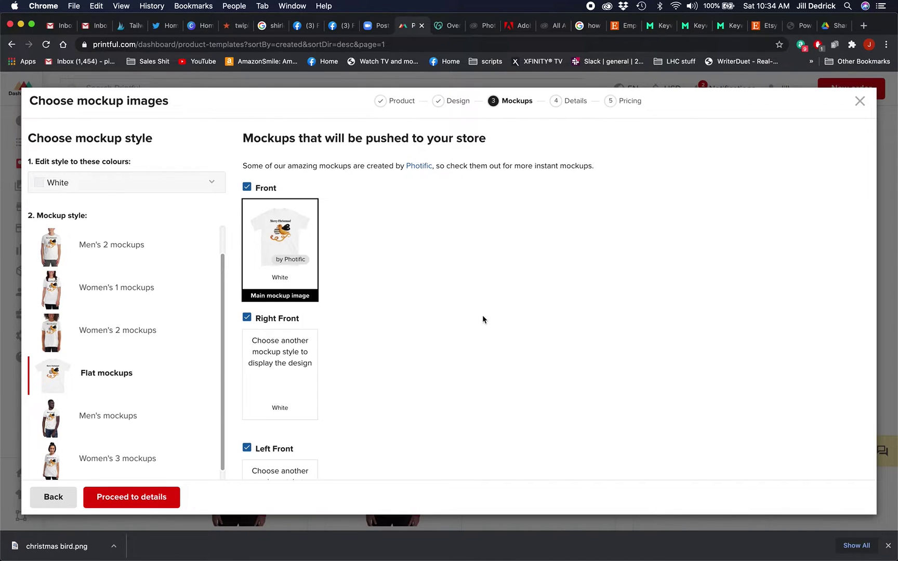
Turn on Add additional mockup styles
scroll(482, 319, down, 5)
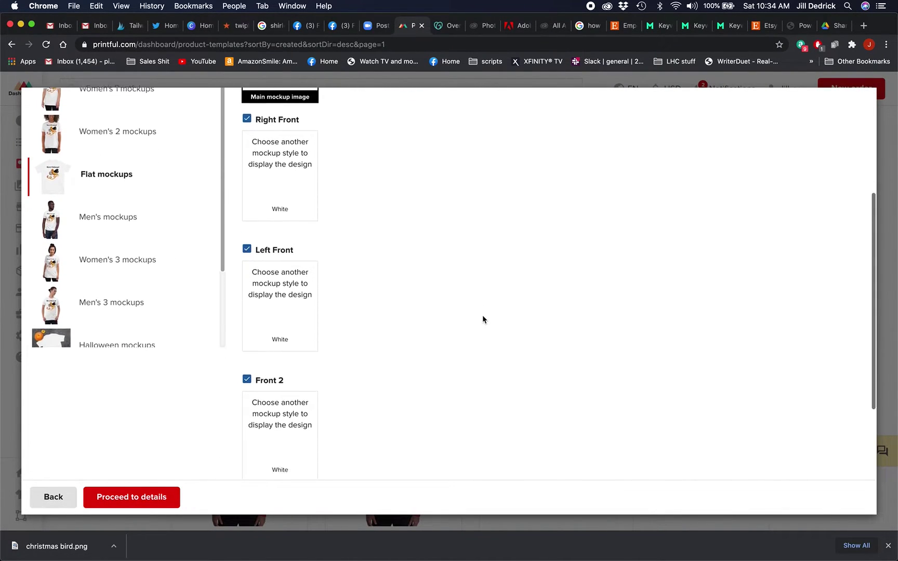
scroll(481, 314, down, 3)
click(138, 397)
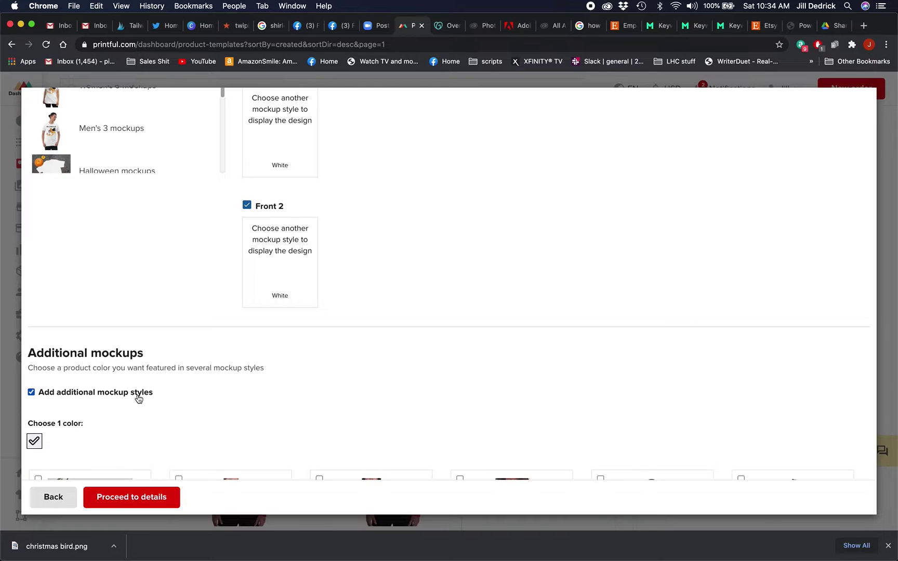
Tick the Men's, Women's 3, Women's 2 and Women's 1 mockups as additional styles
scroll(385, 344, down, 5)
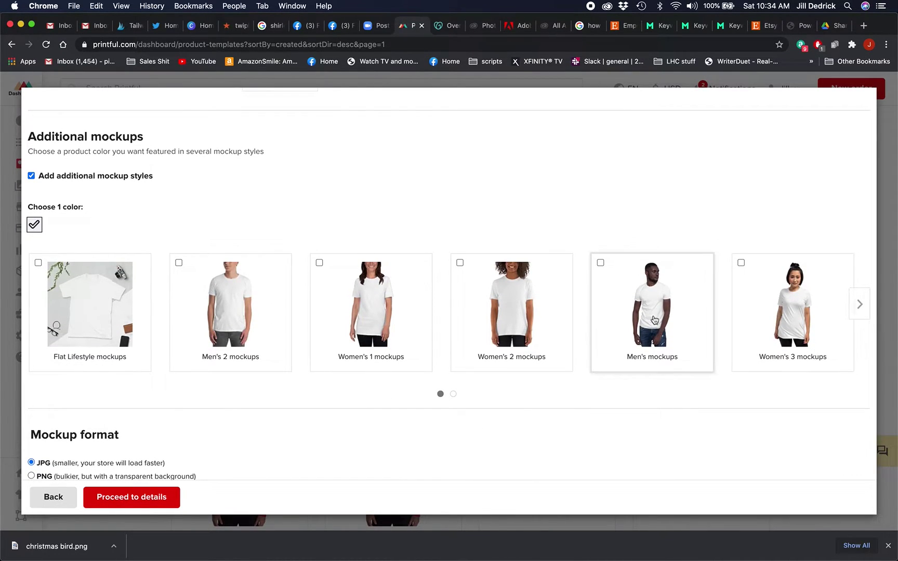
click(678, 312)
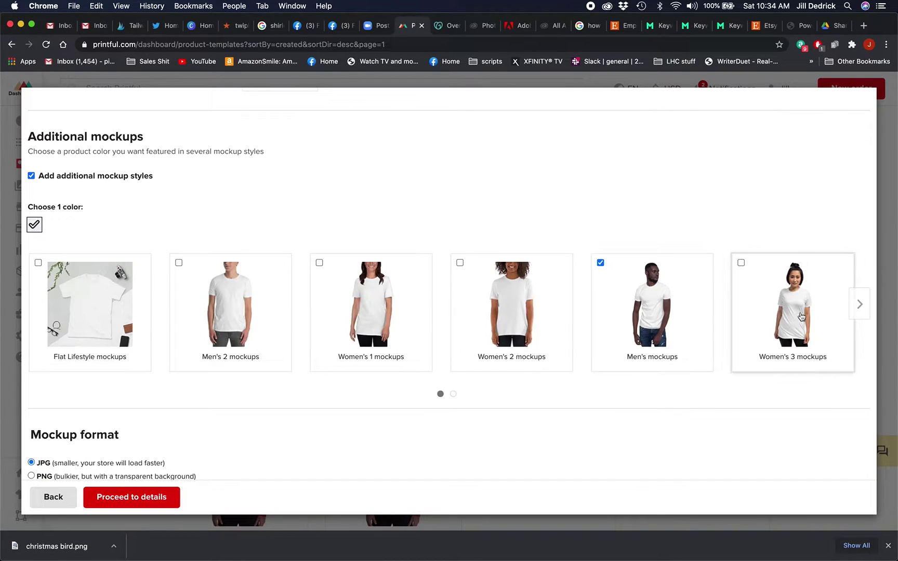
click(801, 317)
click(854, 305)
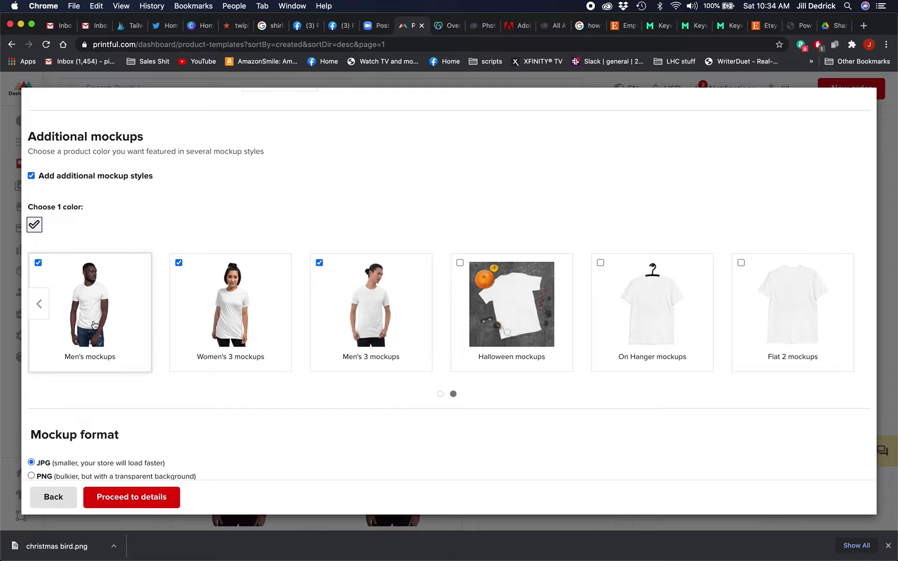
click(39, 306)
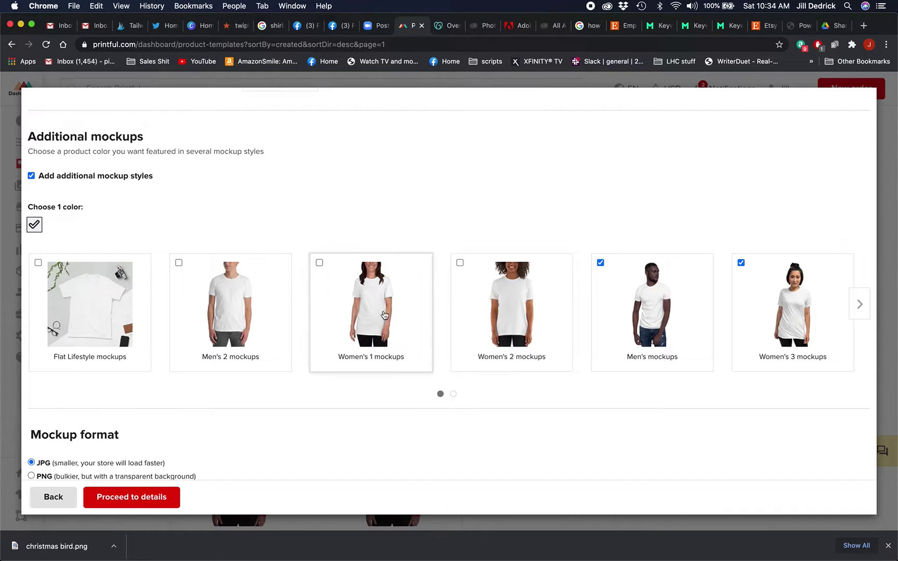
click(514, 314)
click(362, 317)
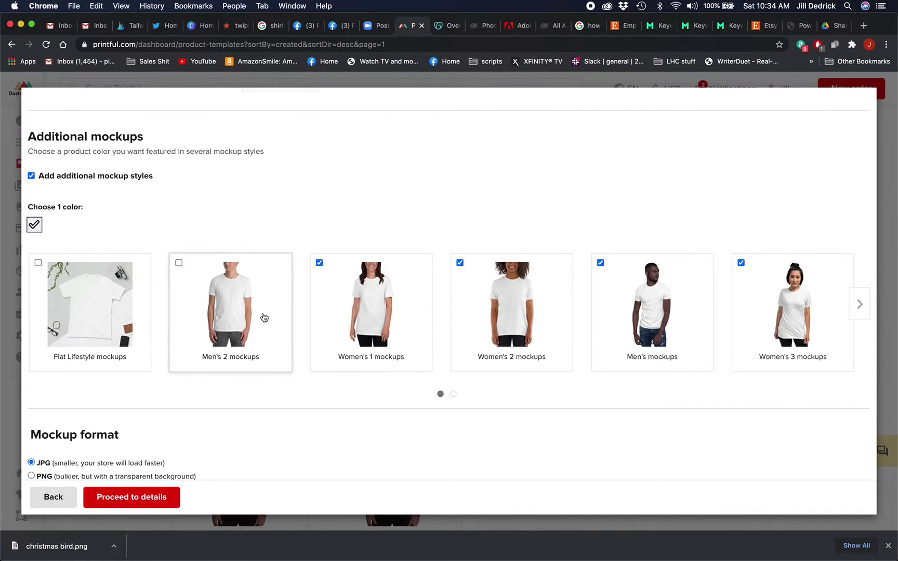
scroll(419, 216, down, 1)
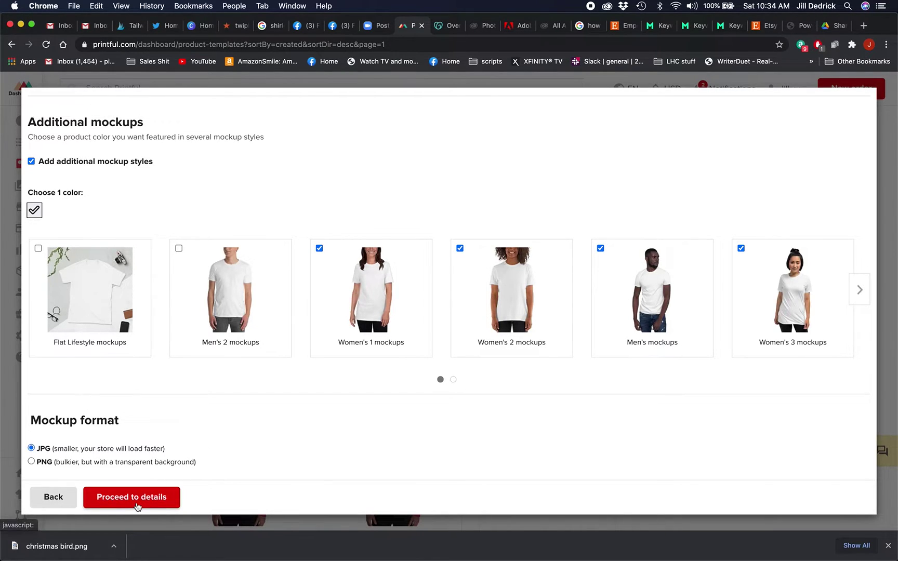
On the Details step, prepend Christmas SEO keywords to the product title, ending with 'gift for mom'
click(137, 502)
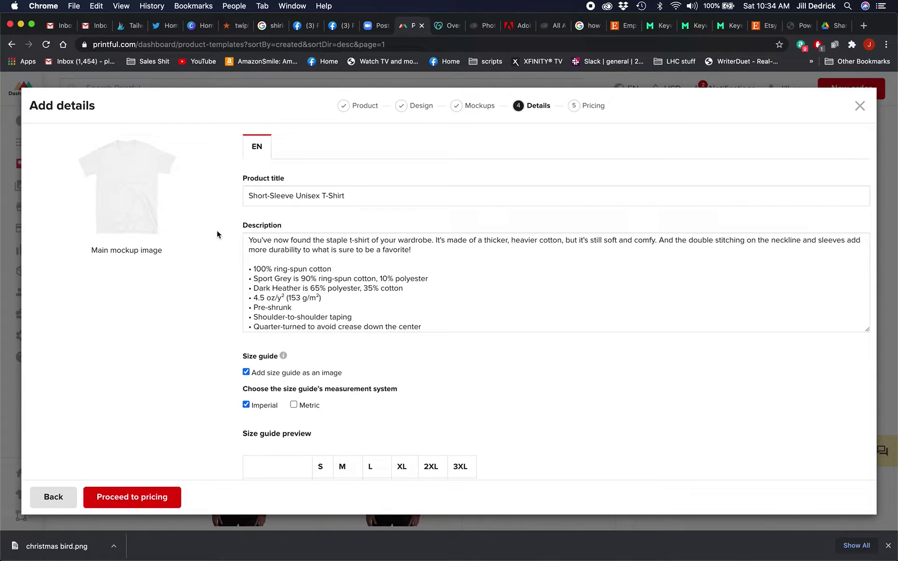
scroll(215, 231, down, 5)
scroll(215, 231, up, 5)
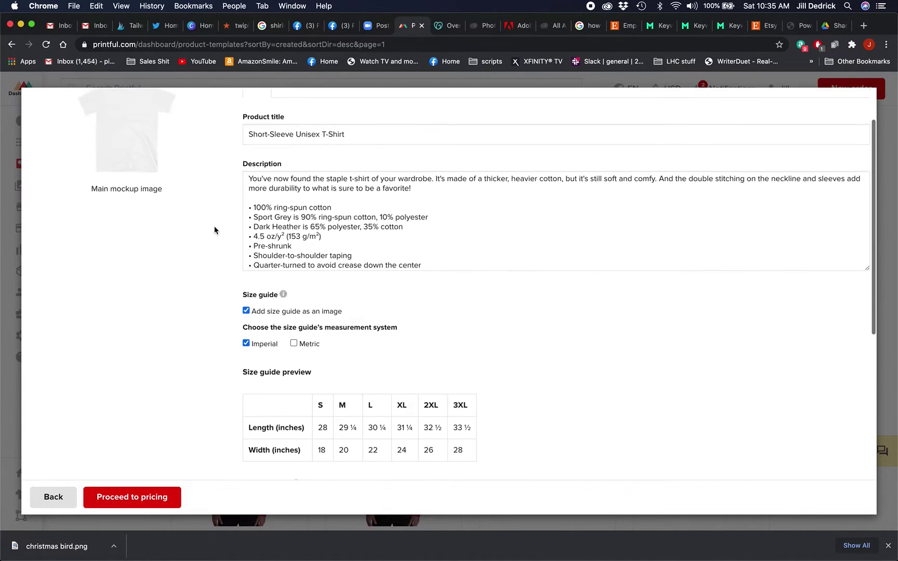
scroll(214, 231, up, 1)
scroll(215, 230, down, 2)
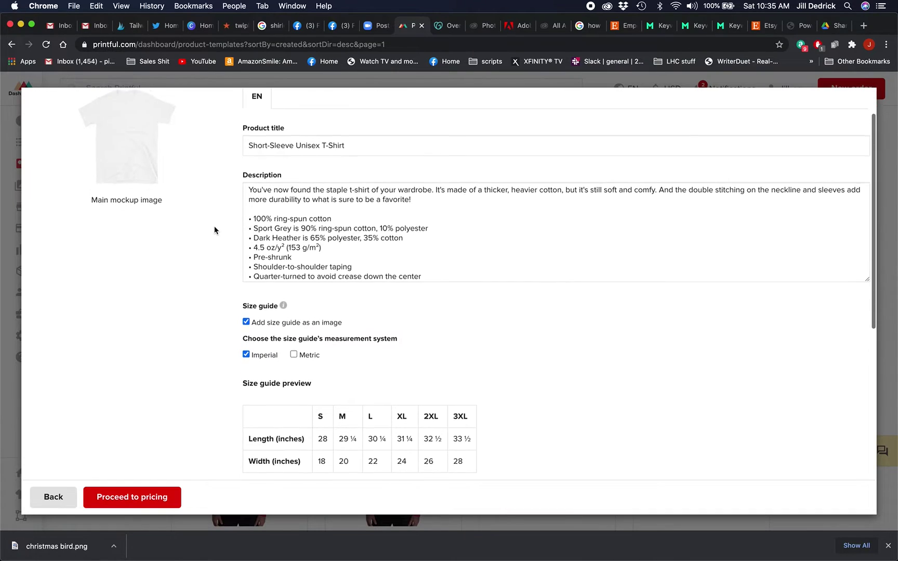
scroll(215, 230, up, 2)
click(247, 195)
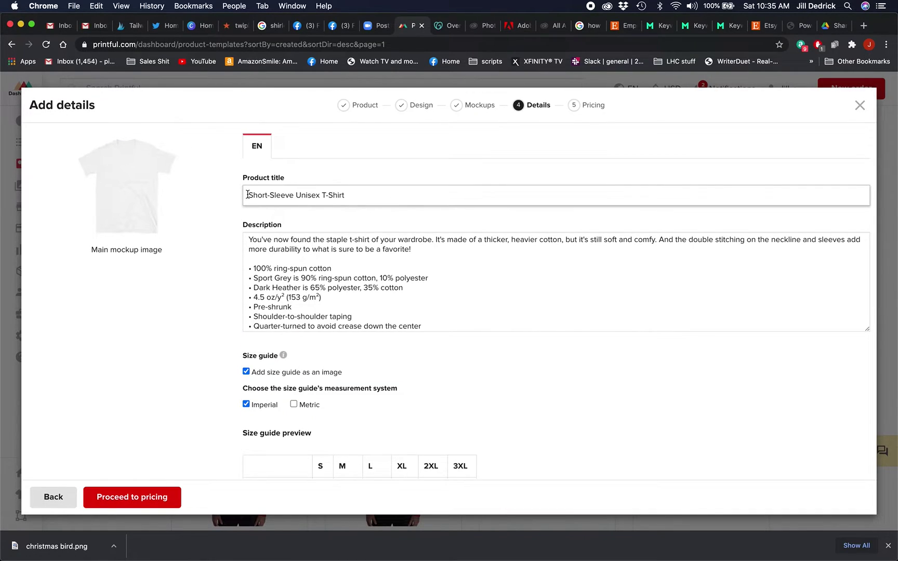
text(Chrit)
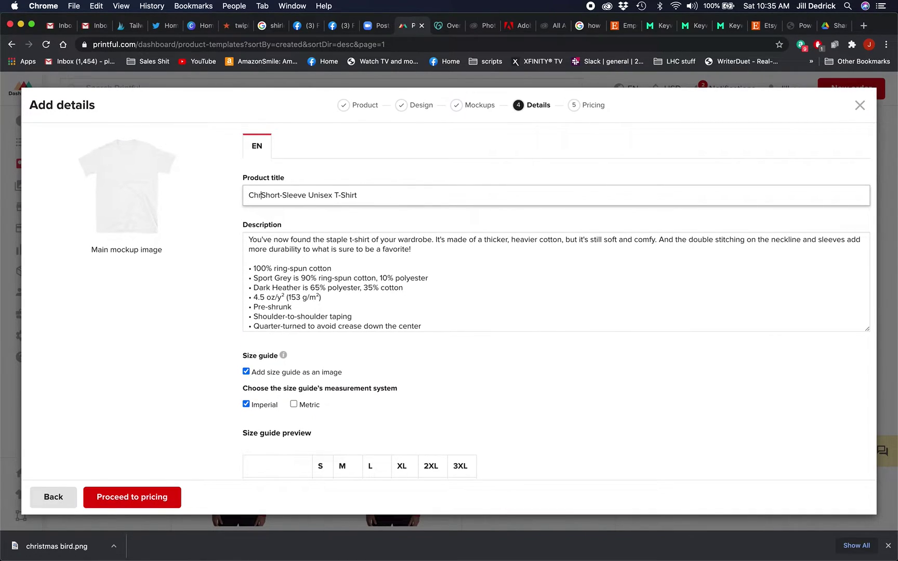
key(BackSpace)
text(stmas T-s)
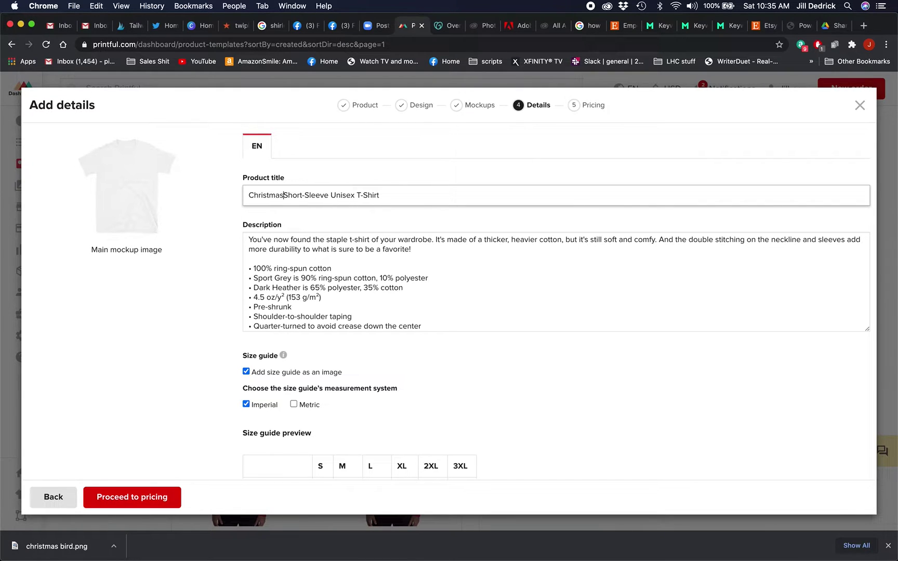
text(hirt)
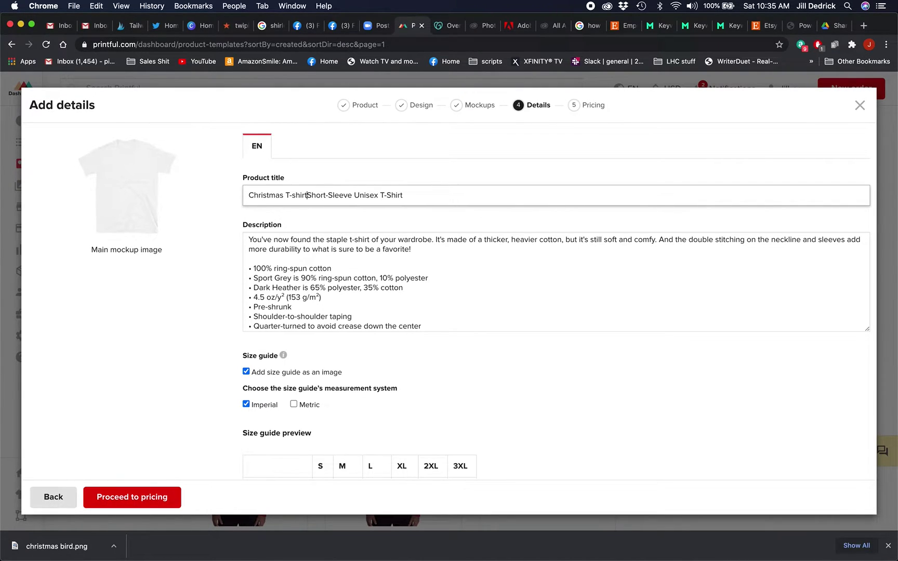
text(, )
text(Christmas )
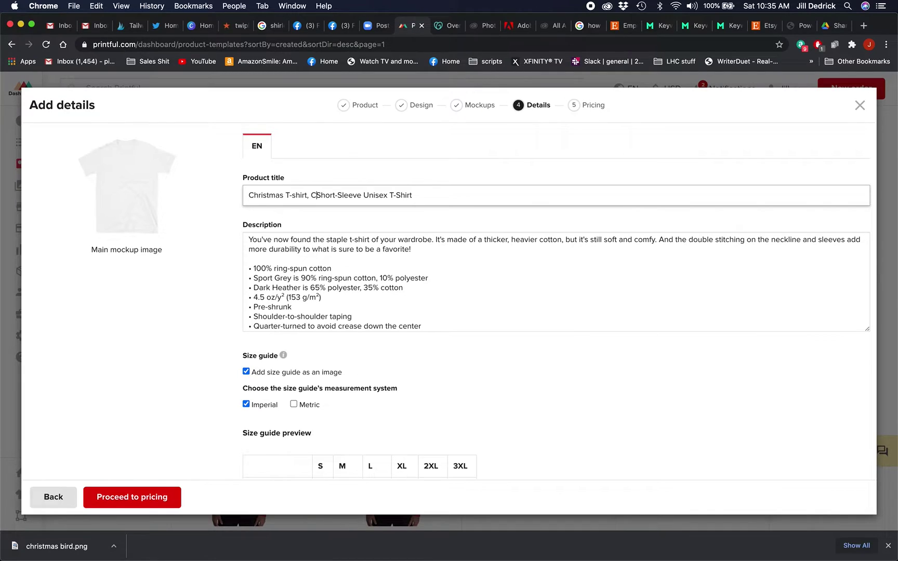
text(shirt, )
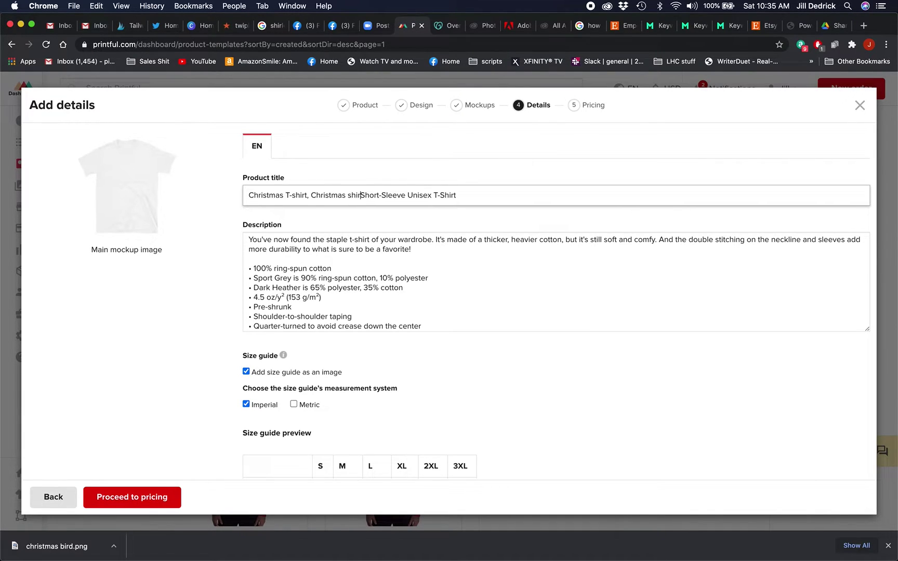
text(christmas)
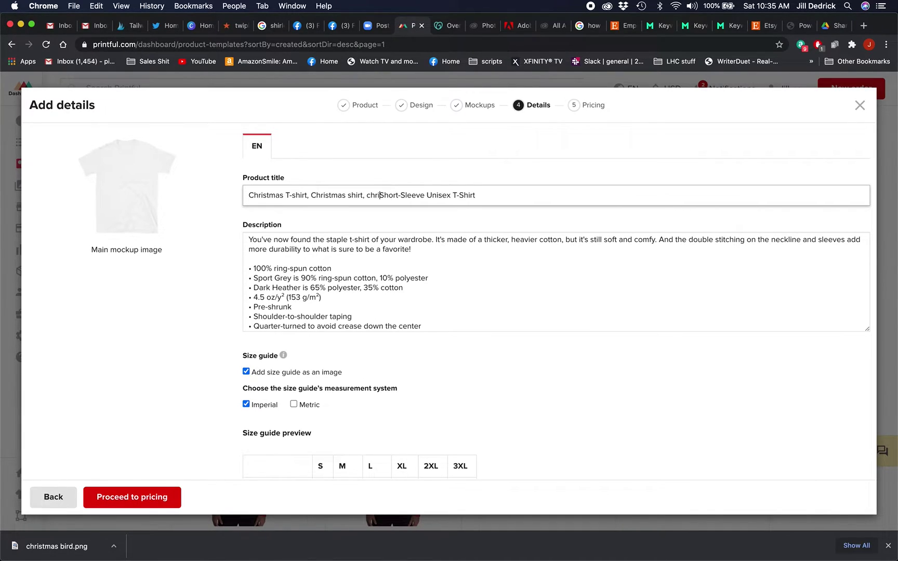
text( bird, )
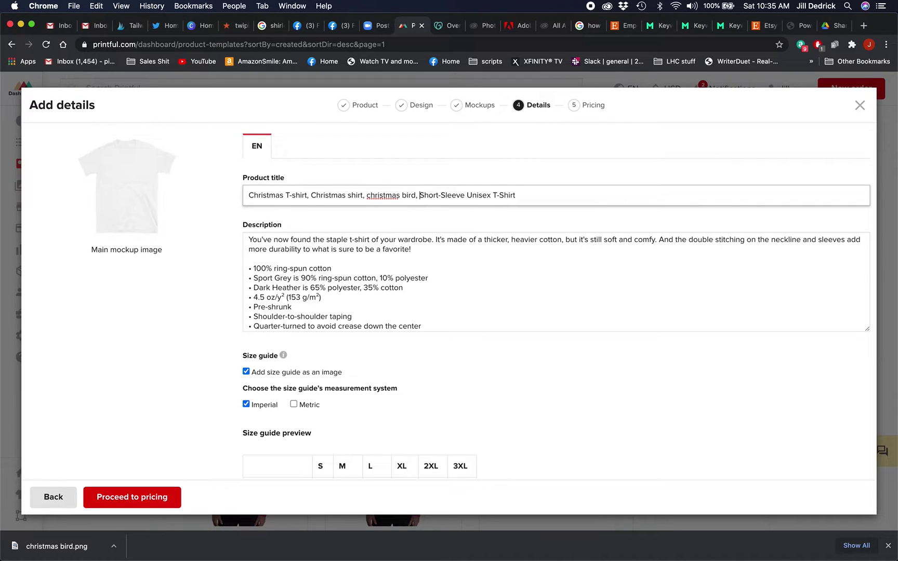
text(merry christma)
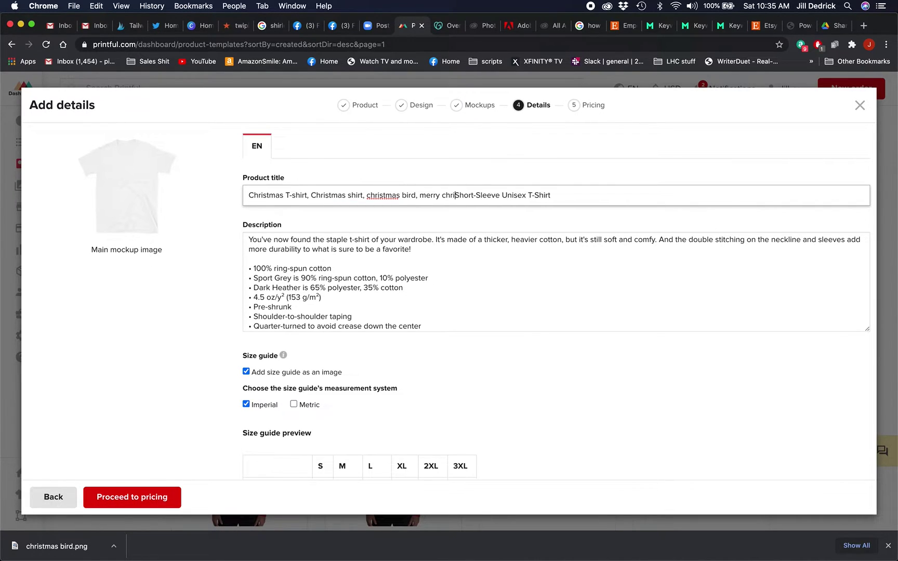
text(s, )
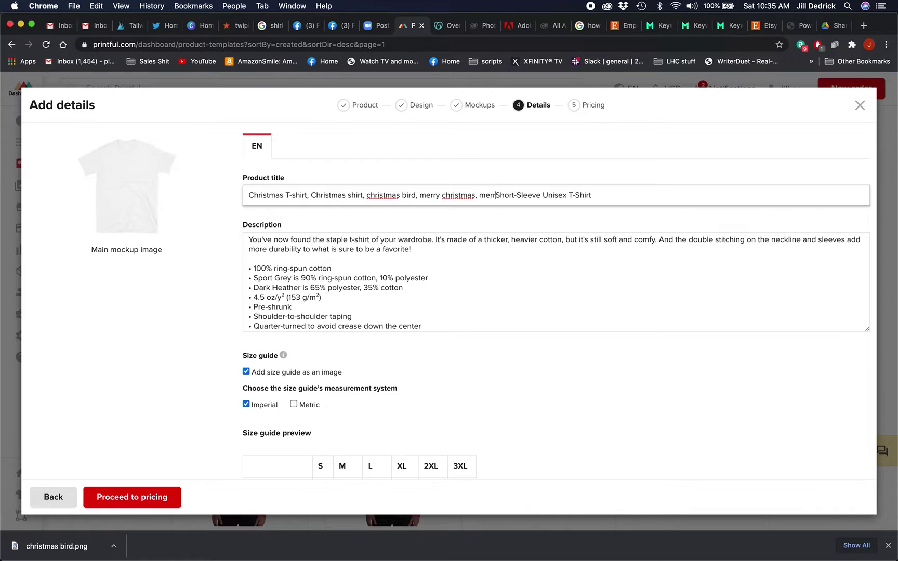
text(shirt for women, )
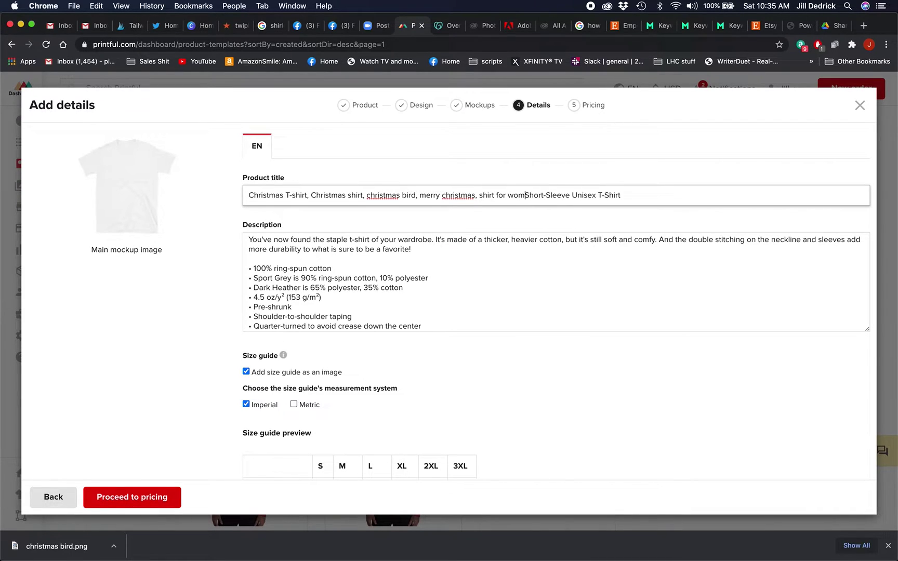
text(shirt for men,)
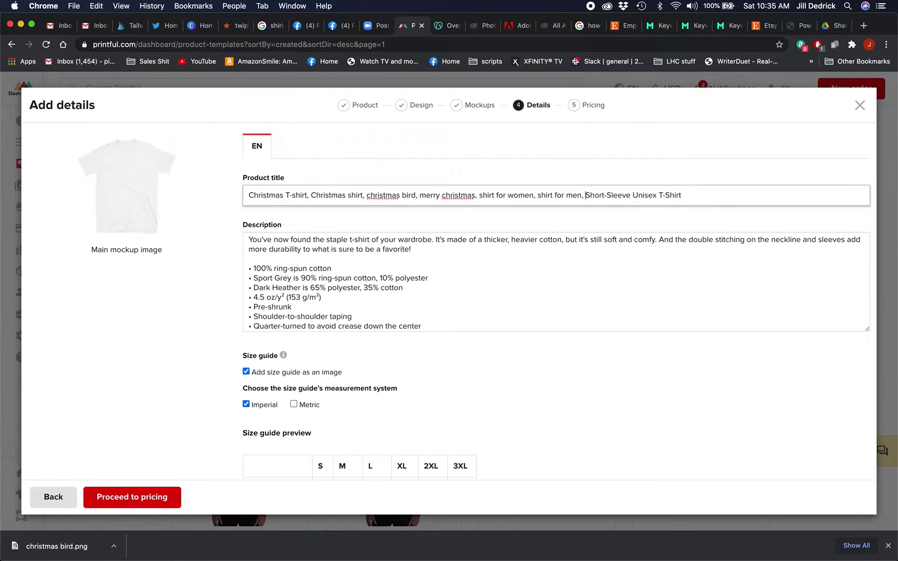
text(holiday shirt)
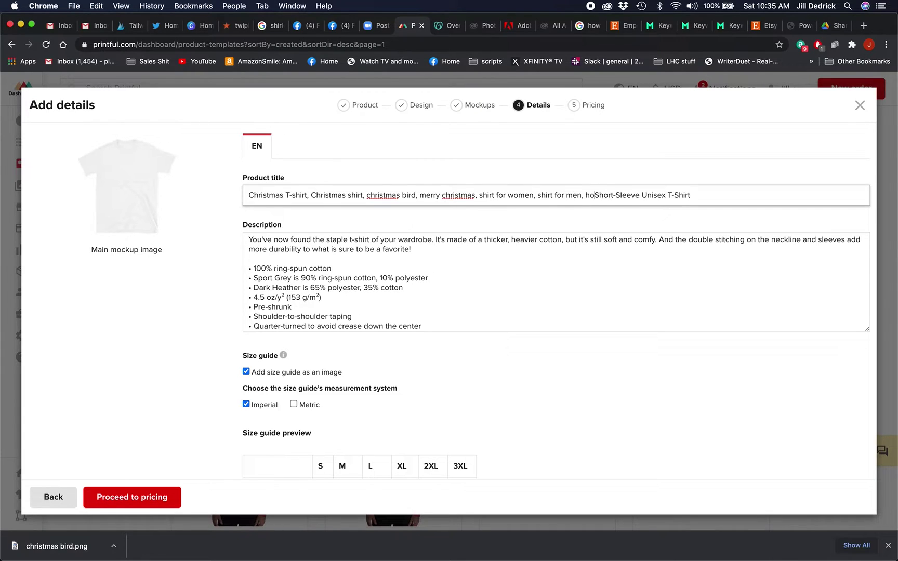
text(, )
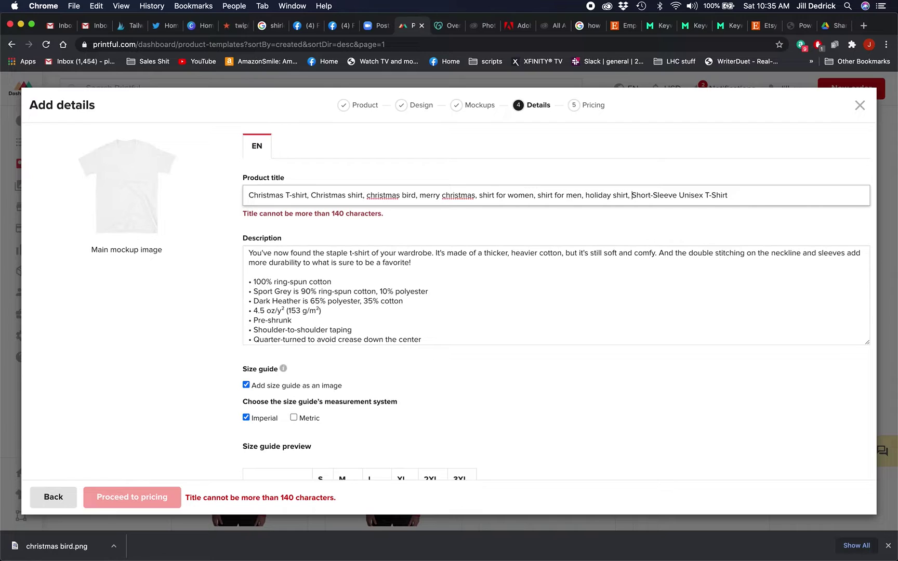
text(chris)
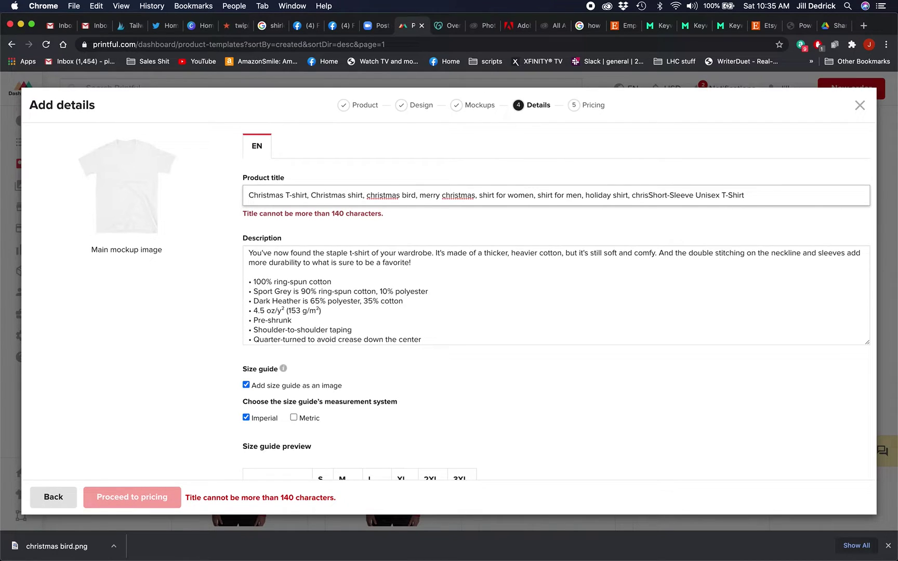
key(BackSpace)
key(BackSpace)
key(BackSpace)
key(BackSpace)
key(BackSpace)
text(gift for m)
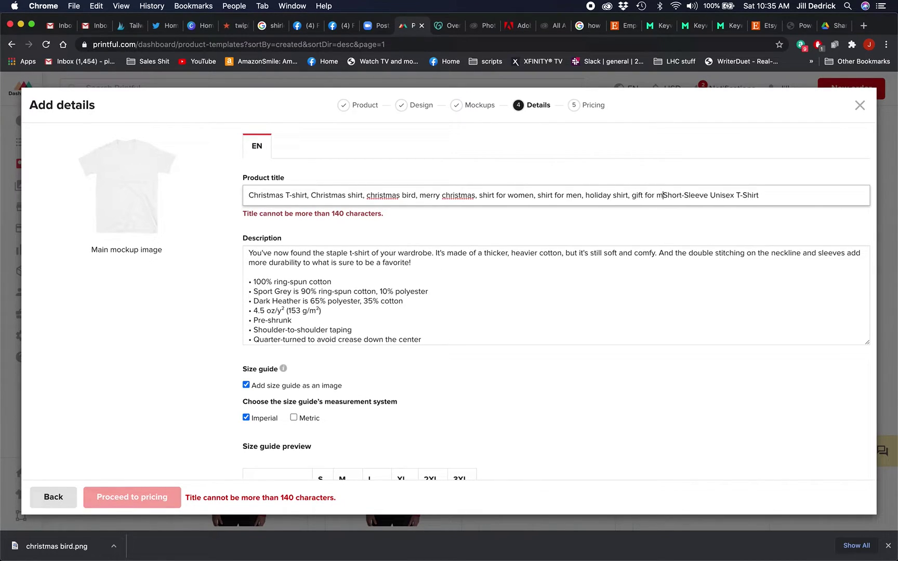
text(om)
Delete the 'Short-Sleeve Unisex T-Shirt' suffix so the title fits the 140-character limit
drag(677, 195, 791, 195)
key(BackSpace)
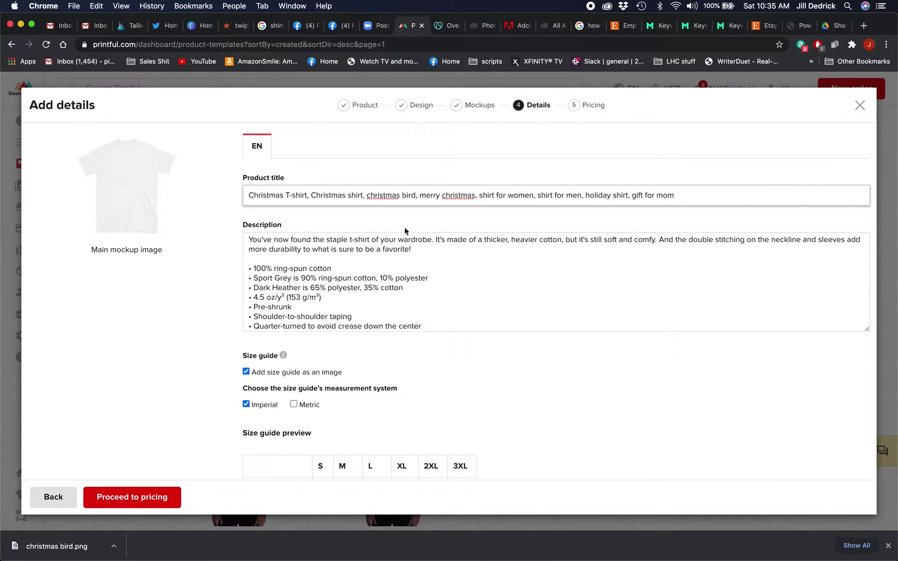
triple_click(390, 196)
key(super+c)
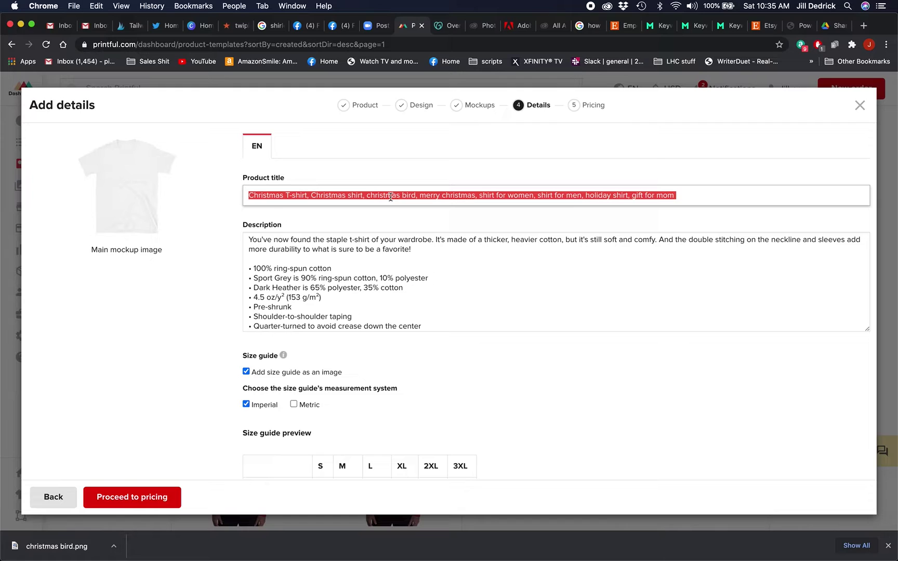
click(227, 306)
scroll(227, 307, down, 2)
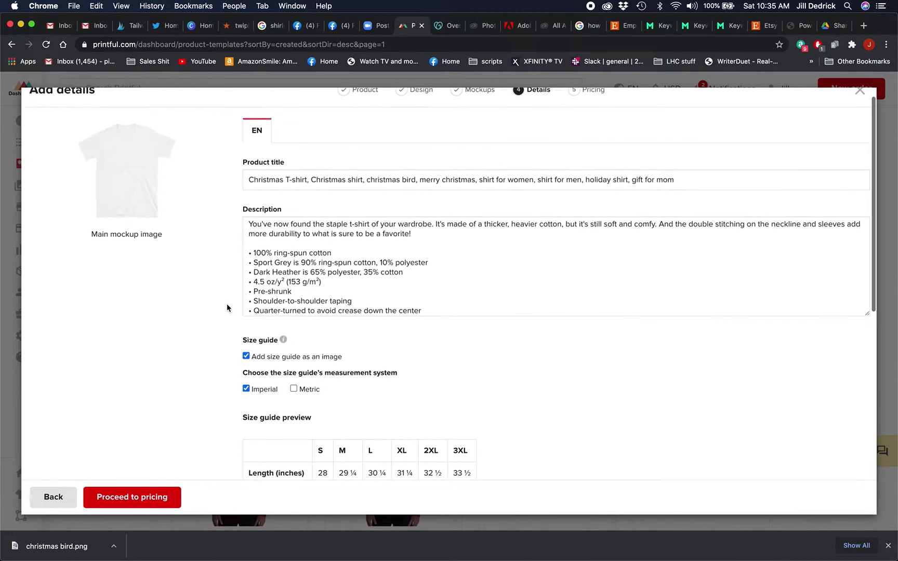
scroll(227, 307, down, 1)
scroll(227, 307, up, 2)
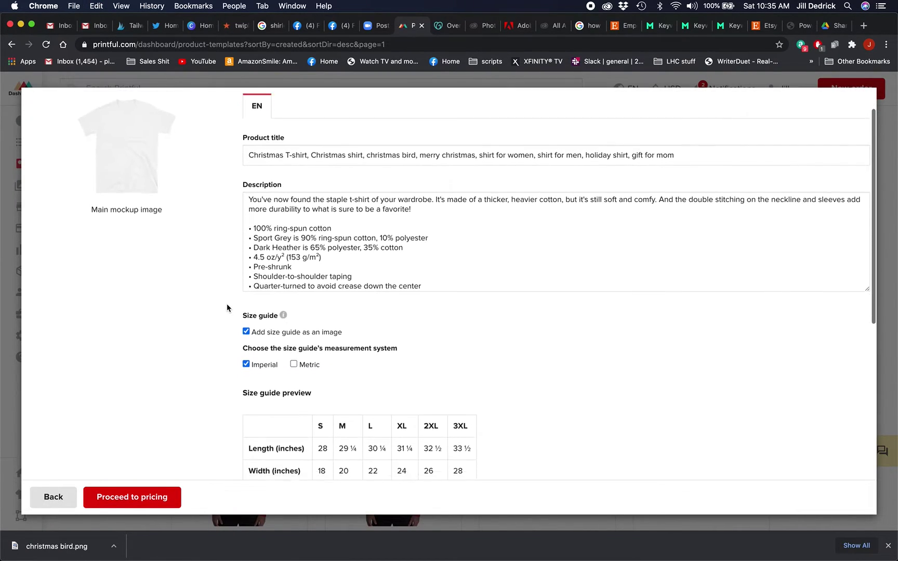
scroll(227, 307, down, 2)
scroll(226, 307, down, 1)
scroll(227, 308, up, 1)
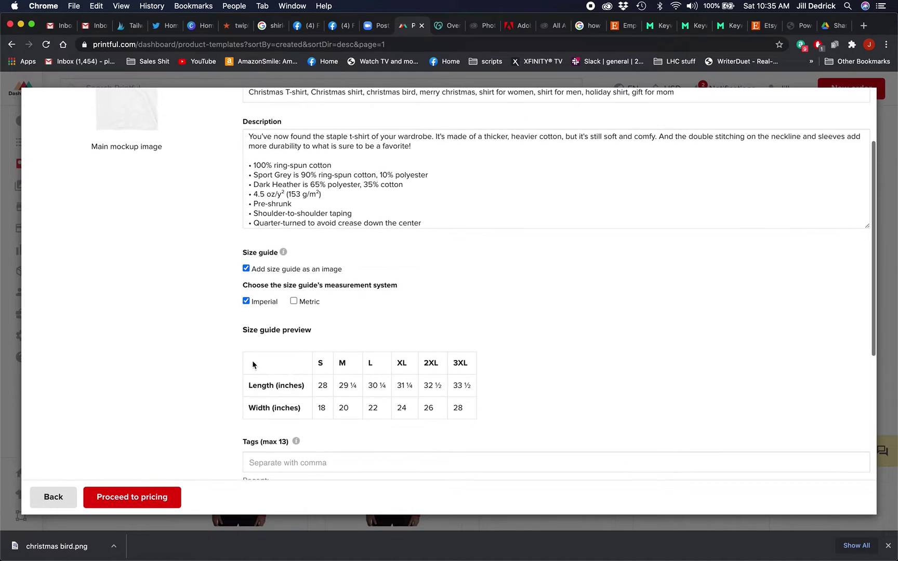
Paste the title keywords as tags and add the tag 'christmas gift idea'
click(301, 460)
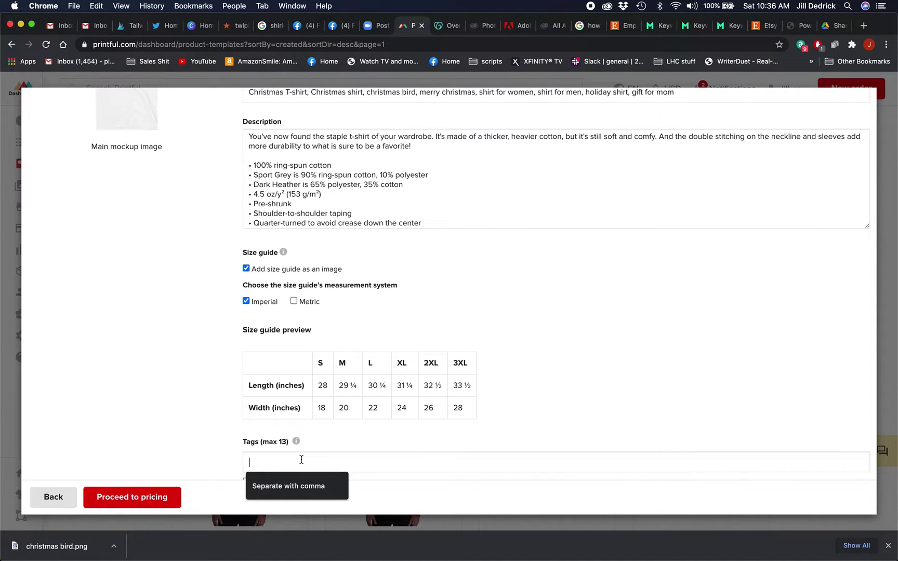
key(super+v)
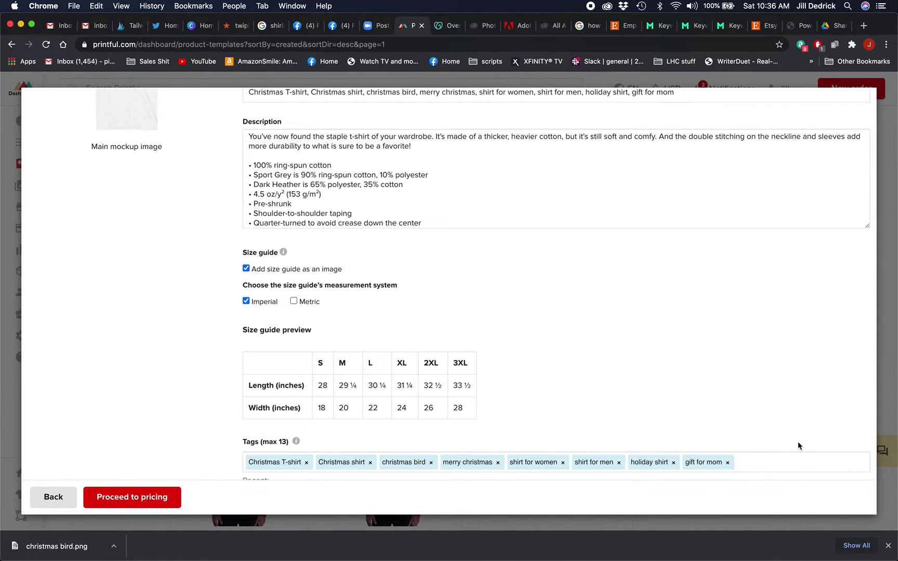
text(chrim)
key(BackSpace)
text(stmas gift idea)
key(Return)
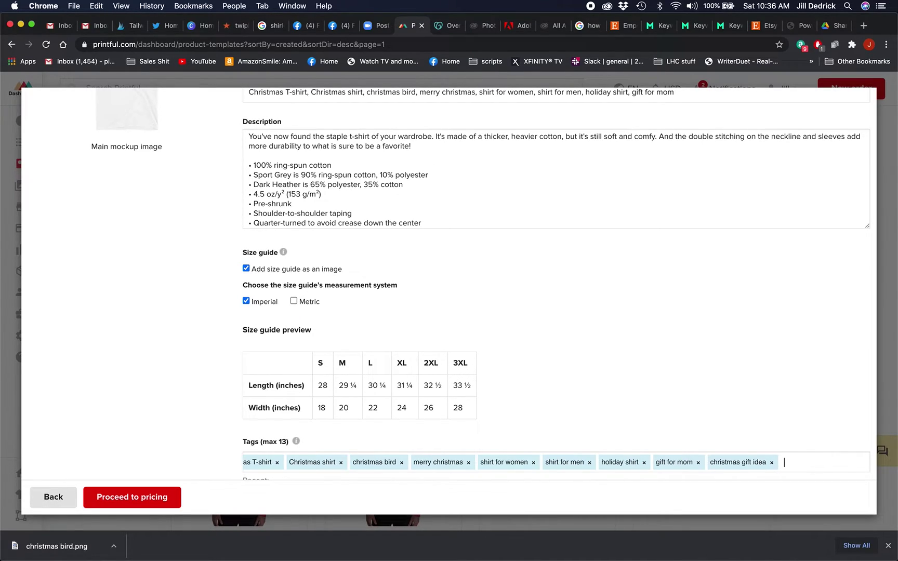
Add tags 'christmas gift', 'holiday gift' and 'christmas outfit', then proceed to pricing
text(chrimsta)
text(stm)
text(tmas gif)
key(Return)
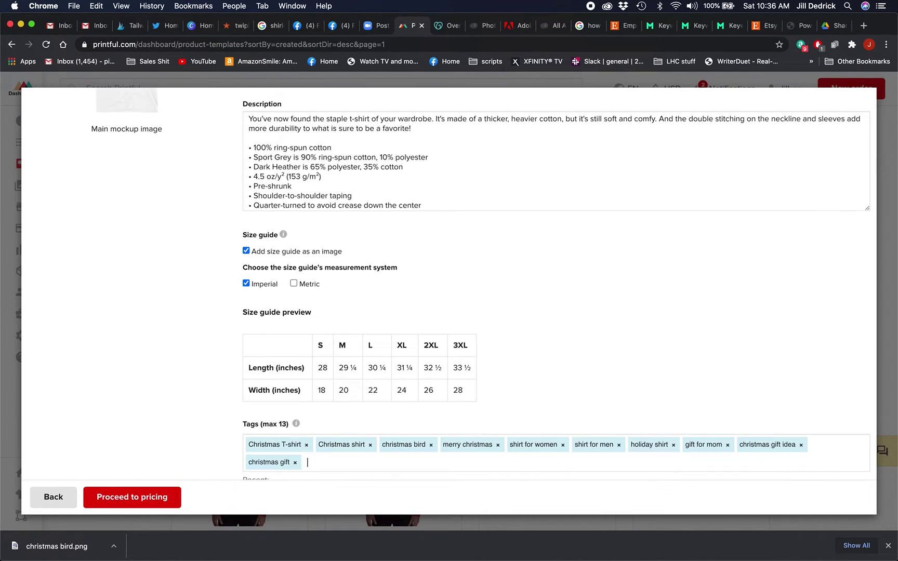
text(holiday gift)
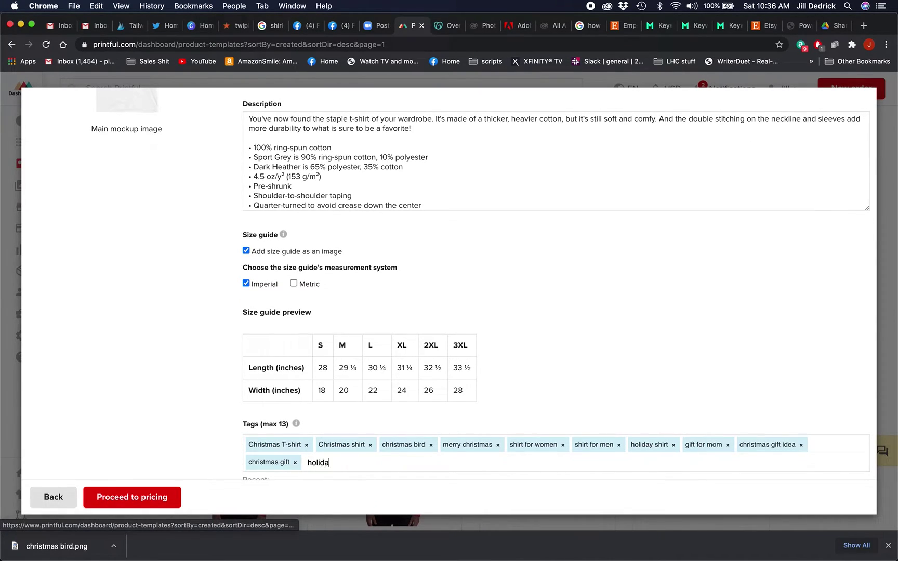
key(Return)
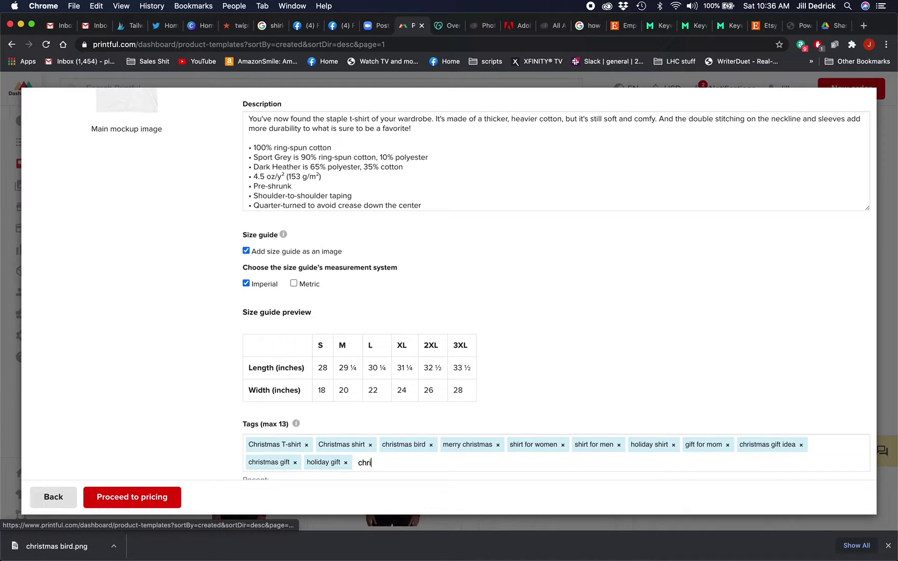
text(christmas outfit)
key(Return)
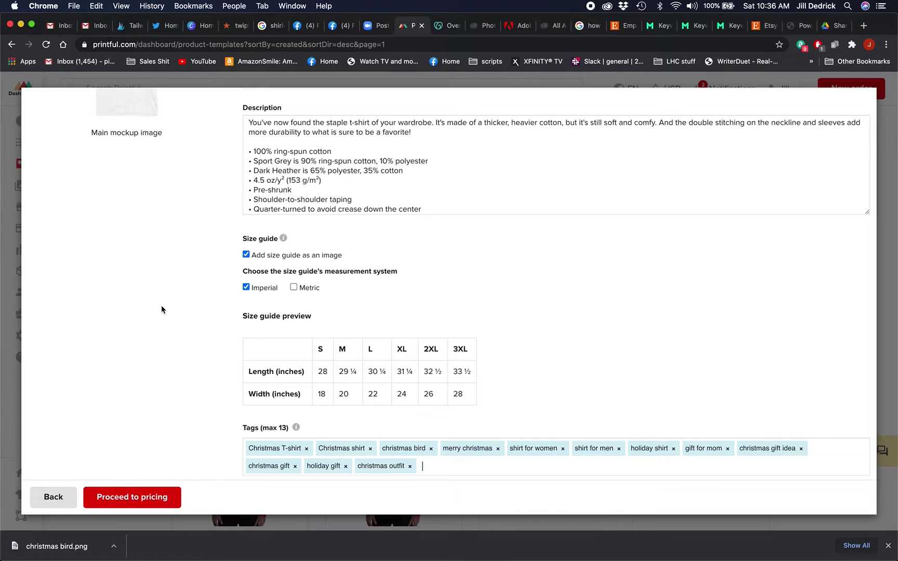
click(142, 499)
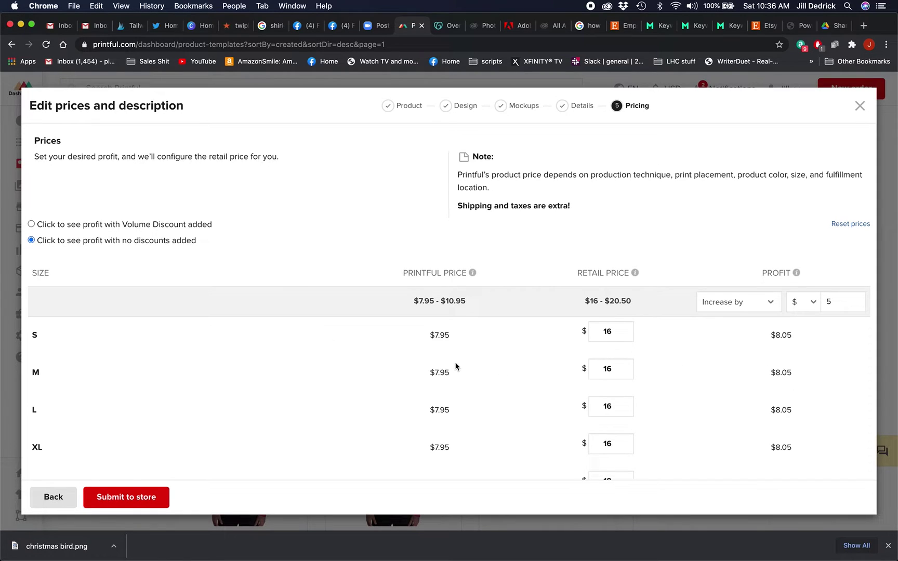
Review the $16–$20.50 retail prices and submit the Christmas bird T-shirt to the Etsy store
scroll(513, 355, down, 2)
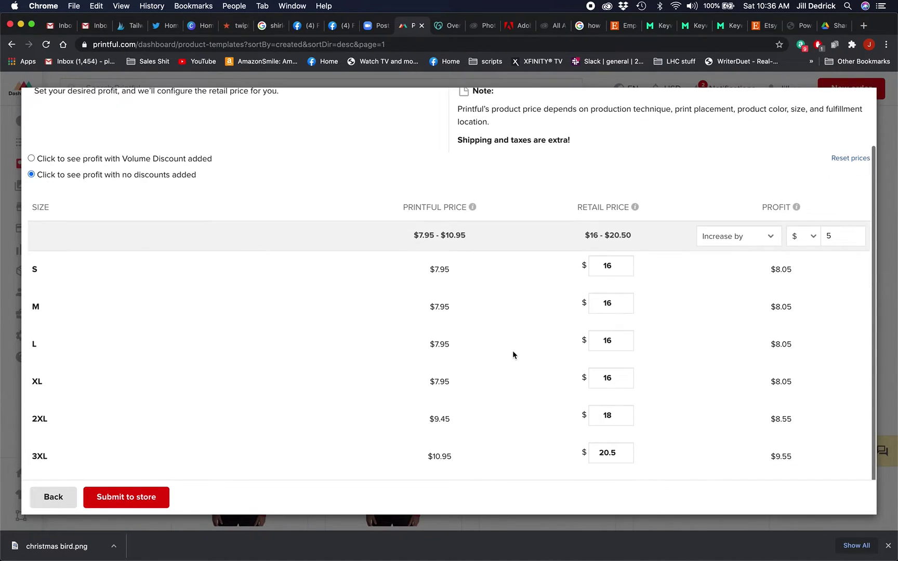
scroll(513, 355, up, 2)
scroll(513, 355, down, 2)
scroll(512, 355, up, 2)
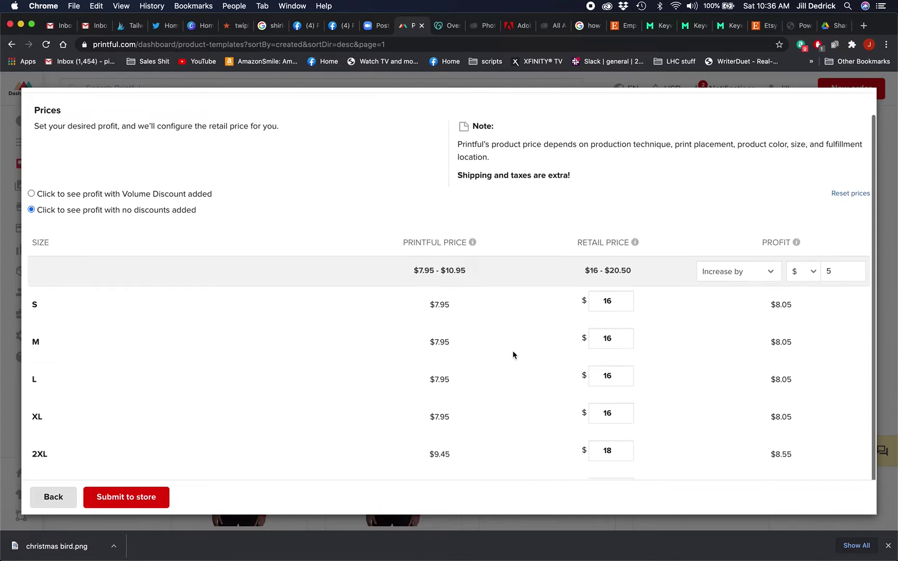
scroll(513, 355, down, 1)
scroll(513, 355, down, 1)
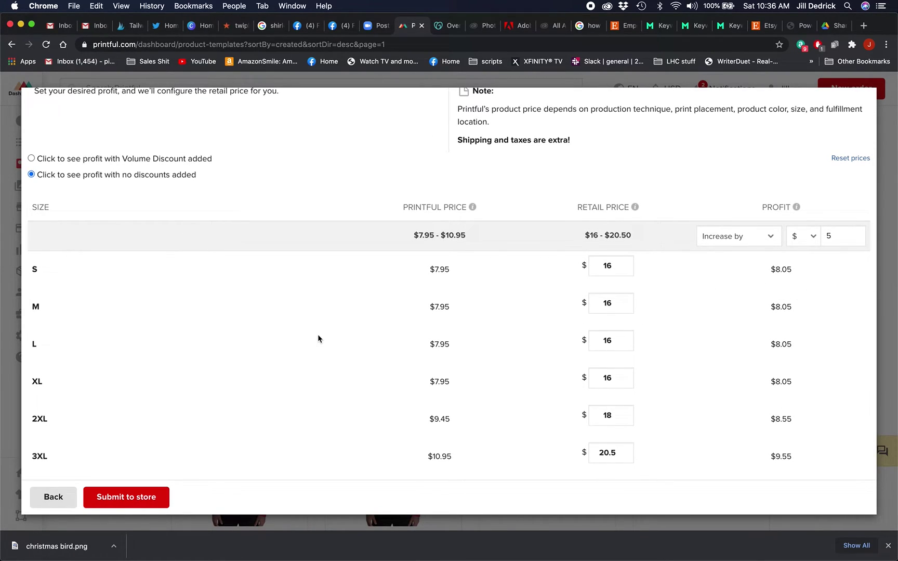
click(131, 502)
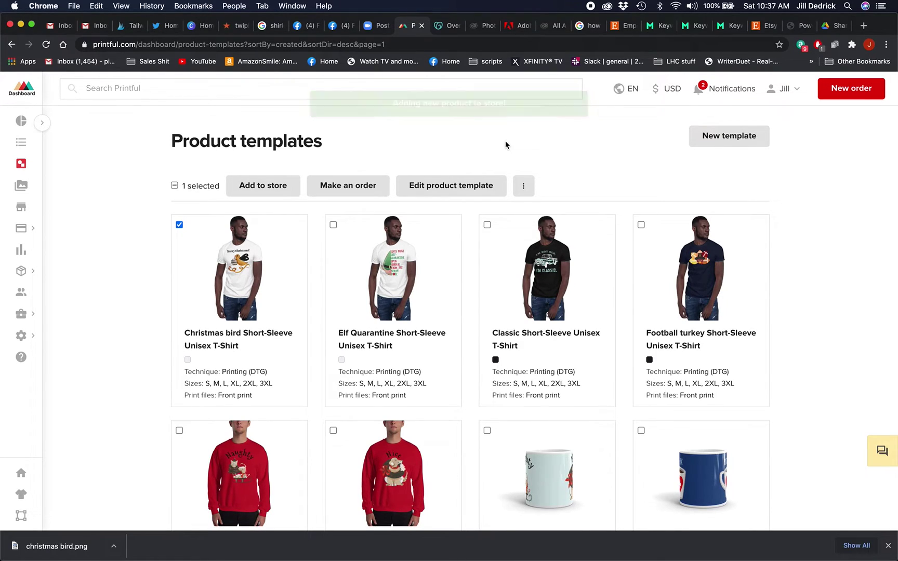
In Etsy Shop Manager, filter Listings to Draft and open the Christmas T-shirt draft
click(763, 25)
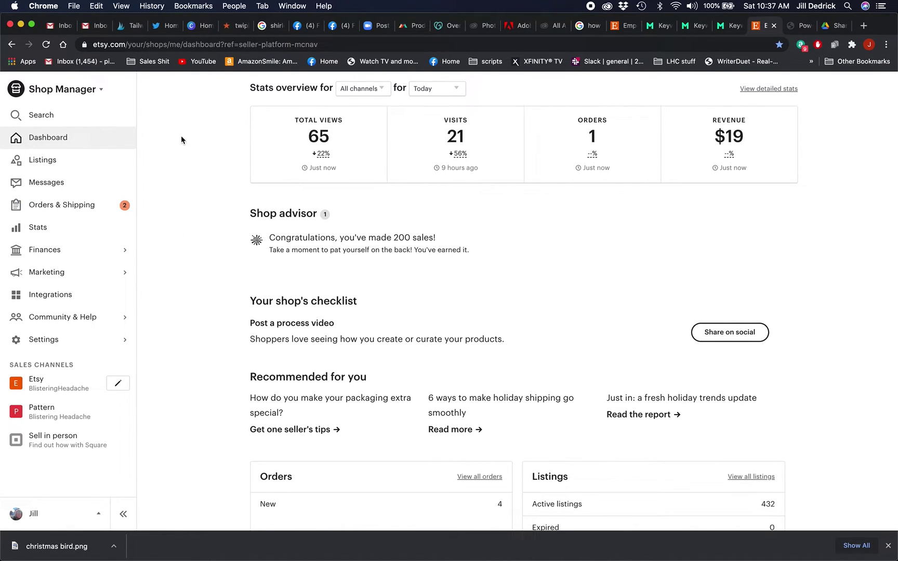
click(70, 162)
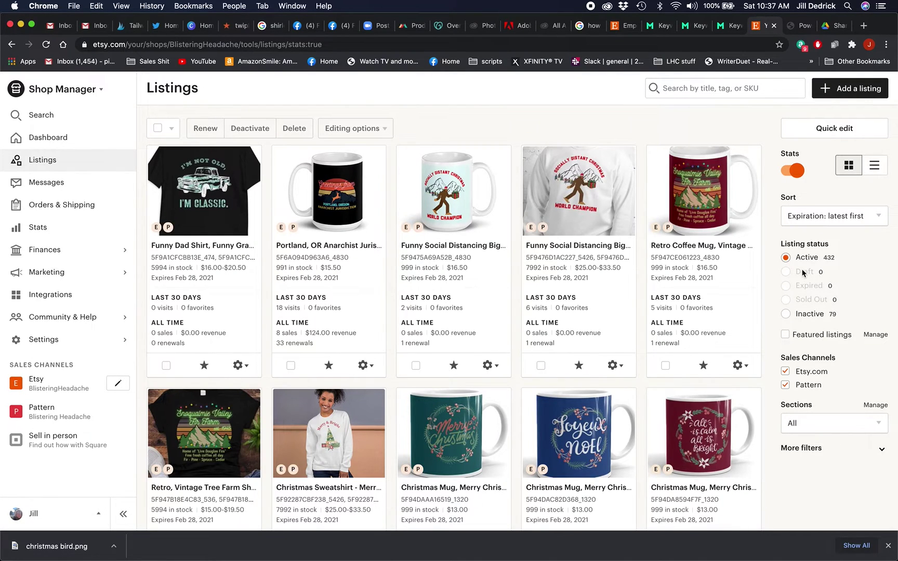
click(46, 45)
click(808, 273)
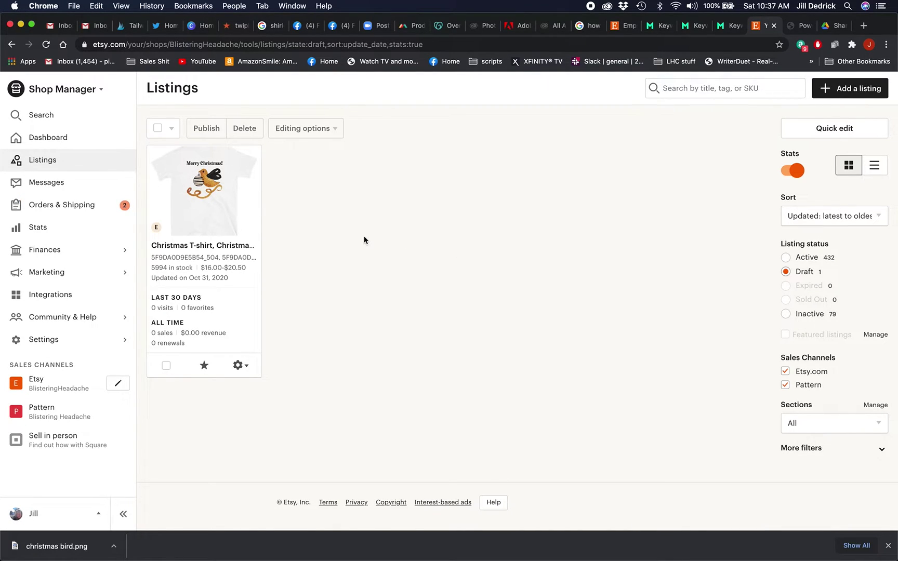
click(220, 195)
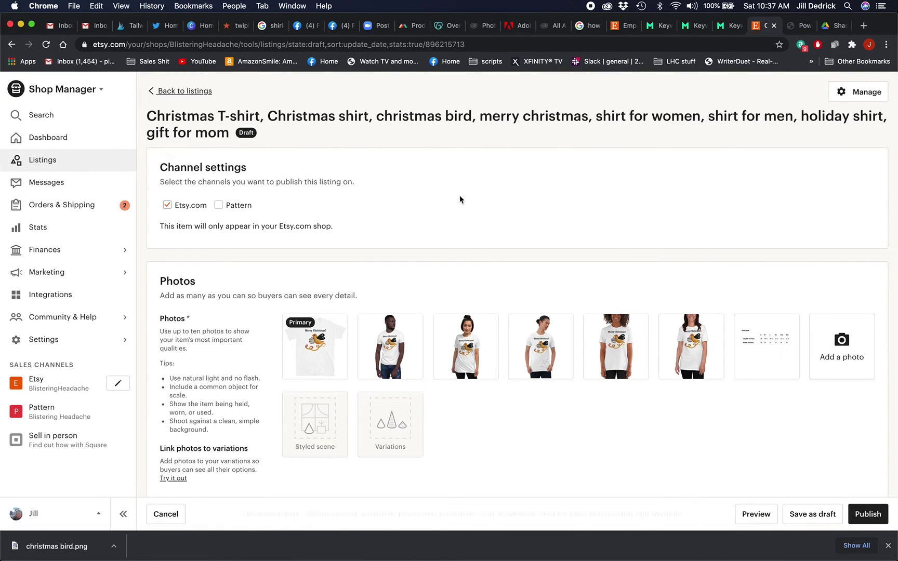
Set the draft's 'Who made it?' field to Another company or person
scroll(459, 199, down, 5)
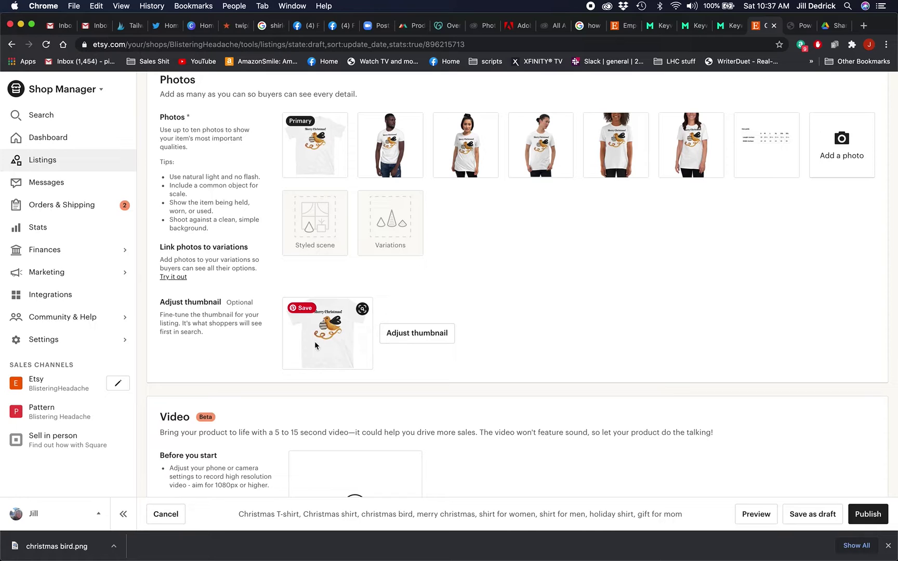
scroll(500, 305, up, 2)
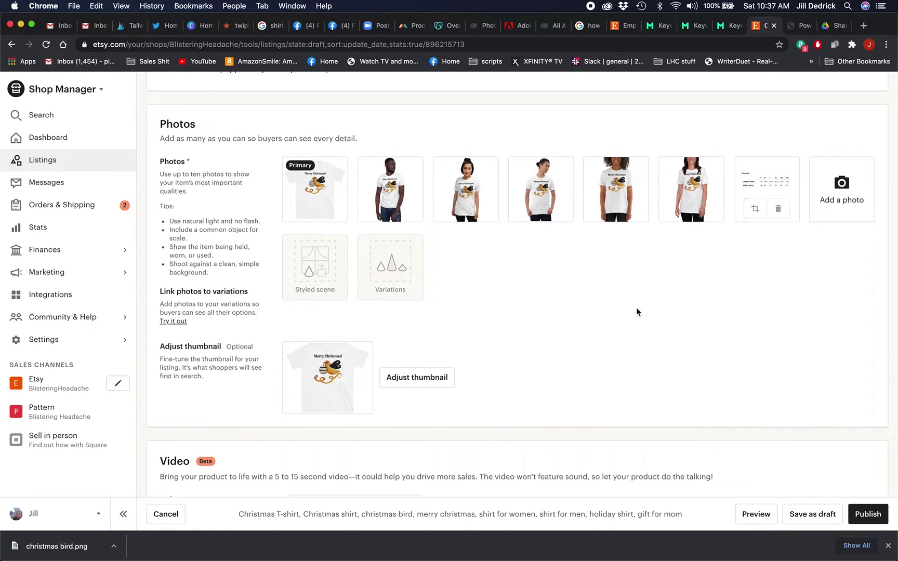
scroll(637, 311, down, 2)
scroll(637, 310, down, 8)
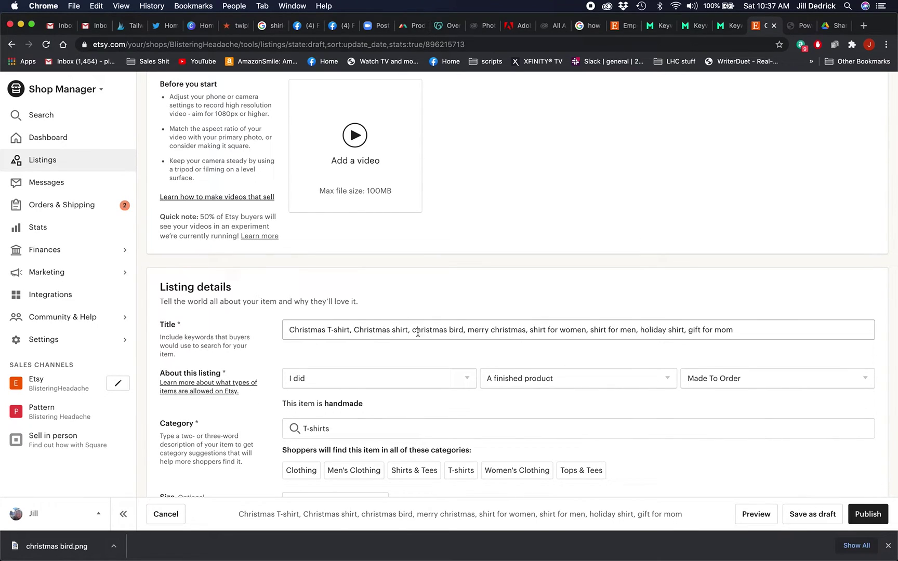
scroll(250, 311, down, 2)
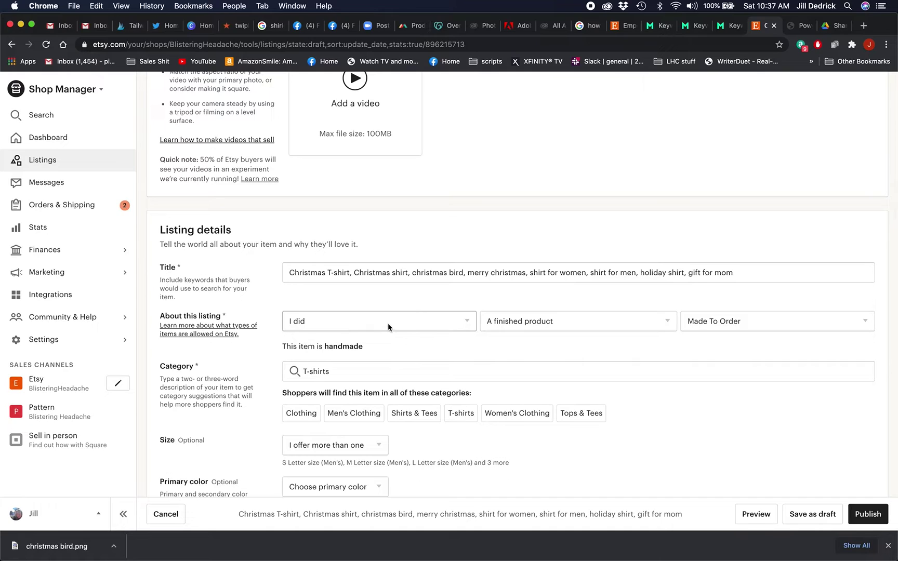
click(389, 326)
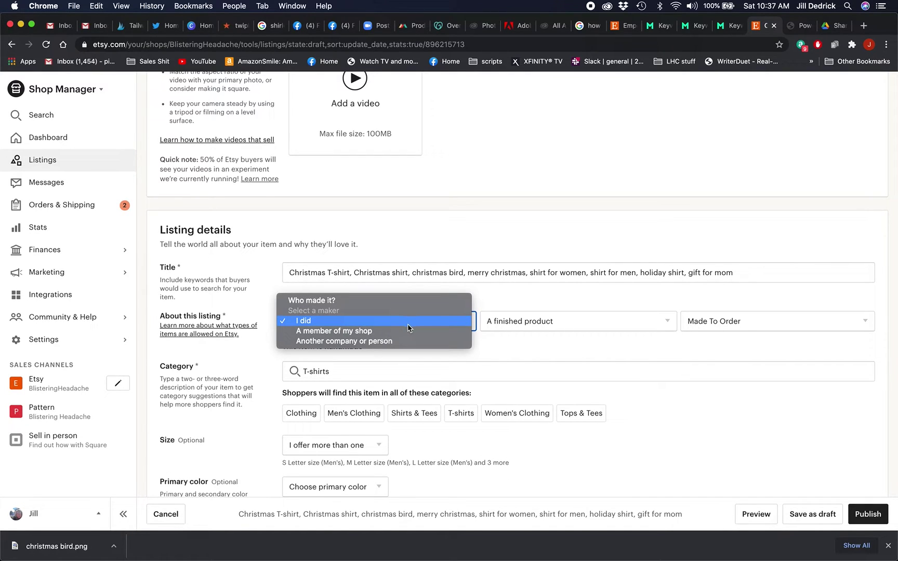
click(409, 342)
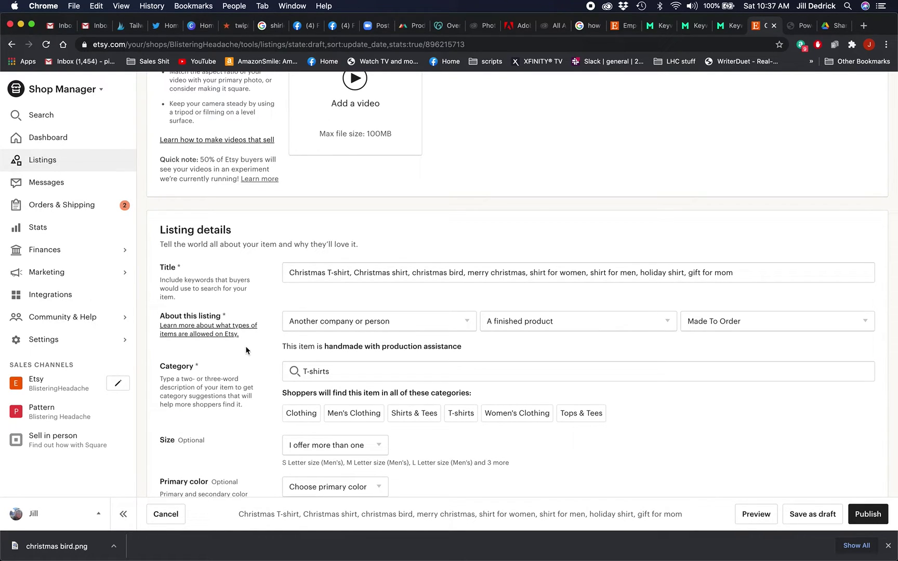
scroll(255, 322, down, 5)
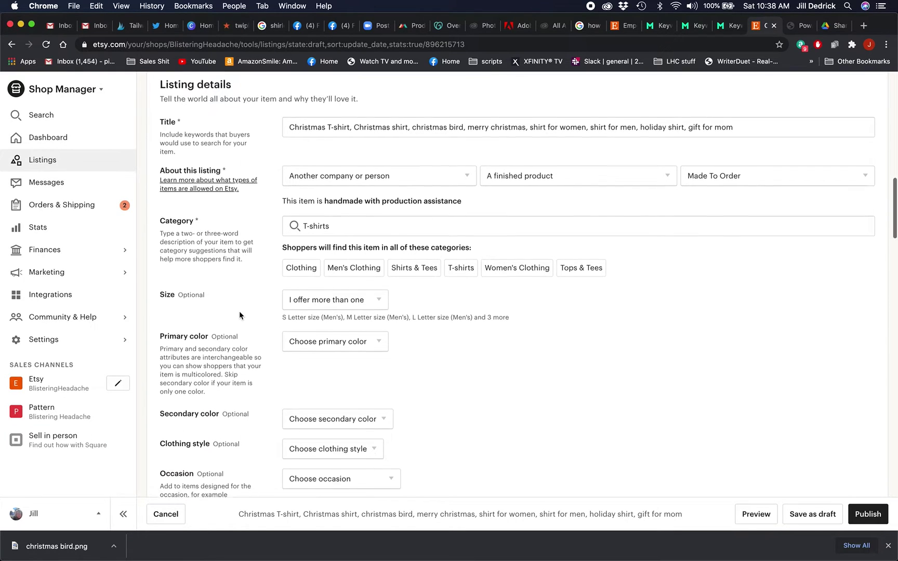
Set the shirt's primary color to White and secondary color to Yellow
scroll(239, 314, down, 5)
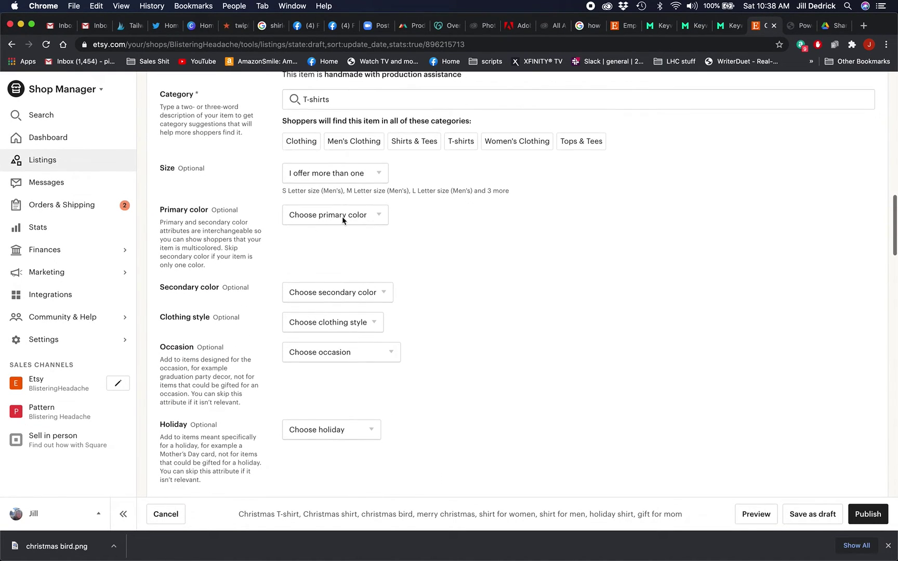
click(342, 219)
click(335, 409)
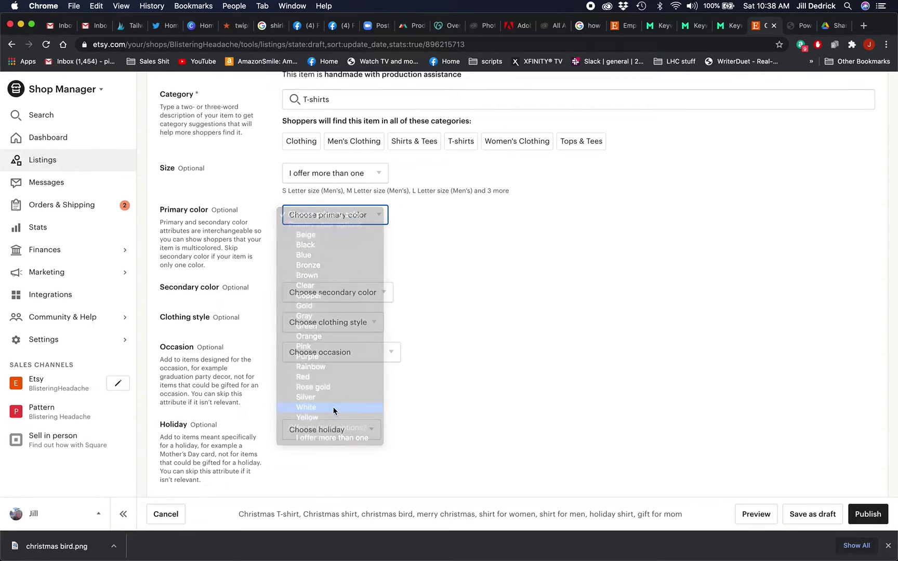
click(370, 300)
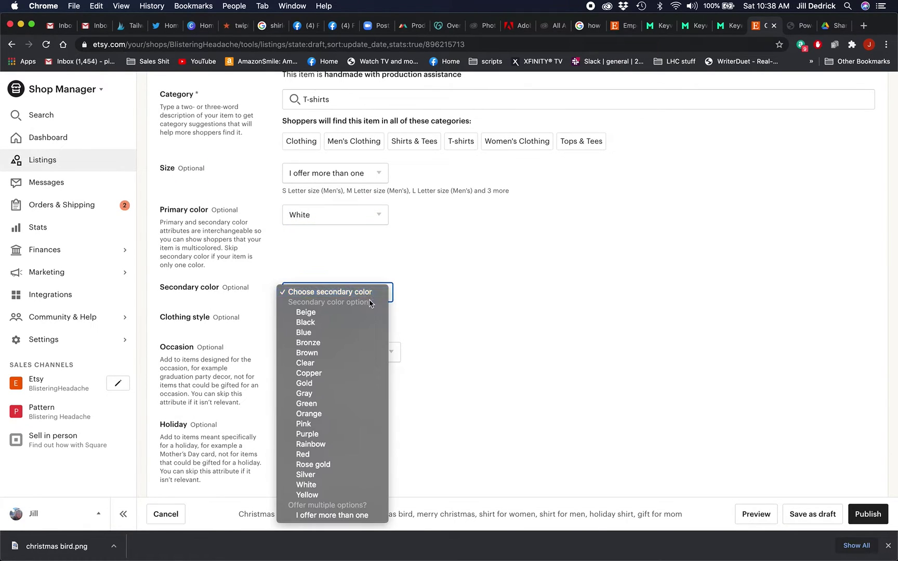
click(357, 496)
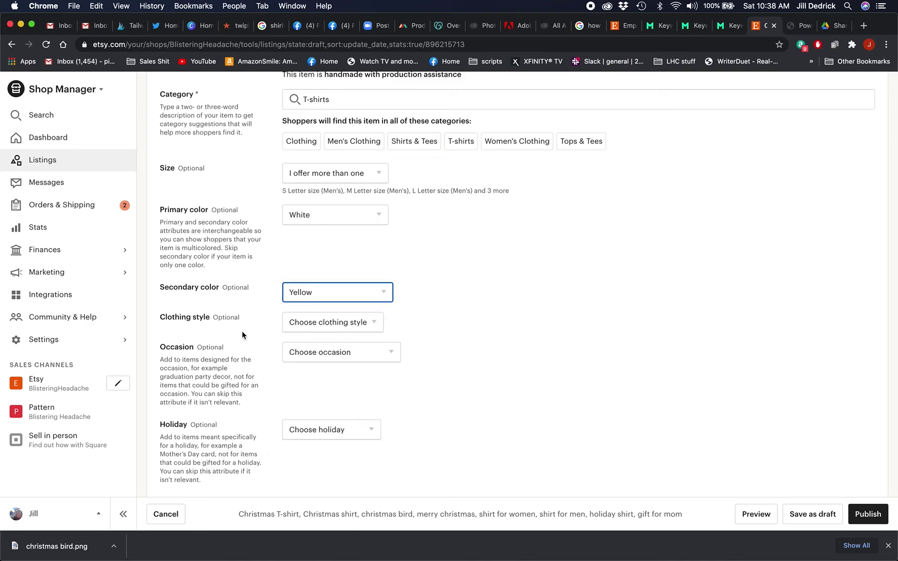
Leave occasion blank and set the holiday to Christmas
scroll(241, 331, down, 3)
click(344, 266)
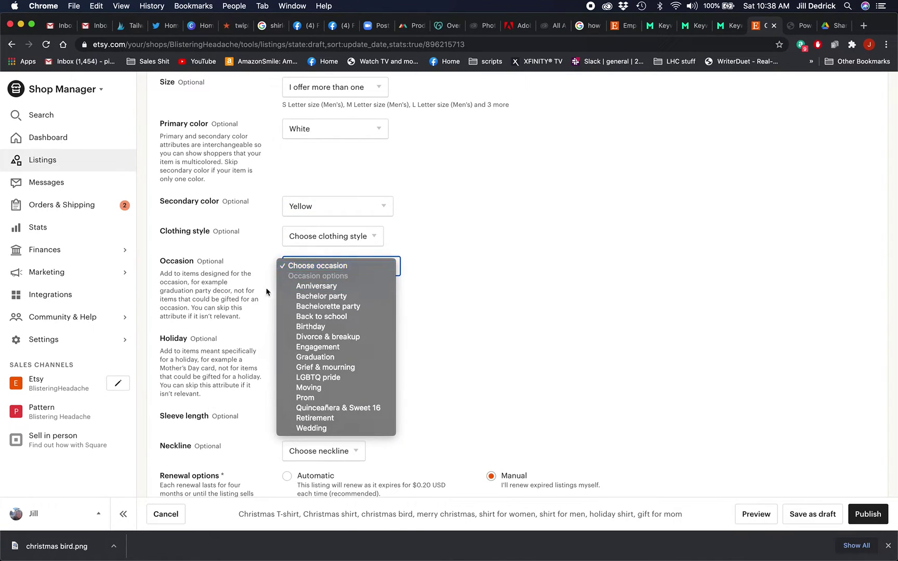
click(261, 295)
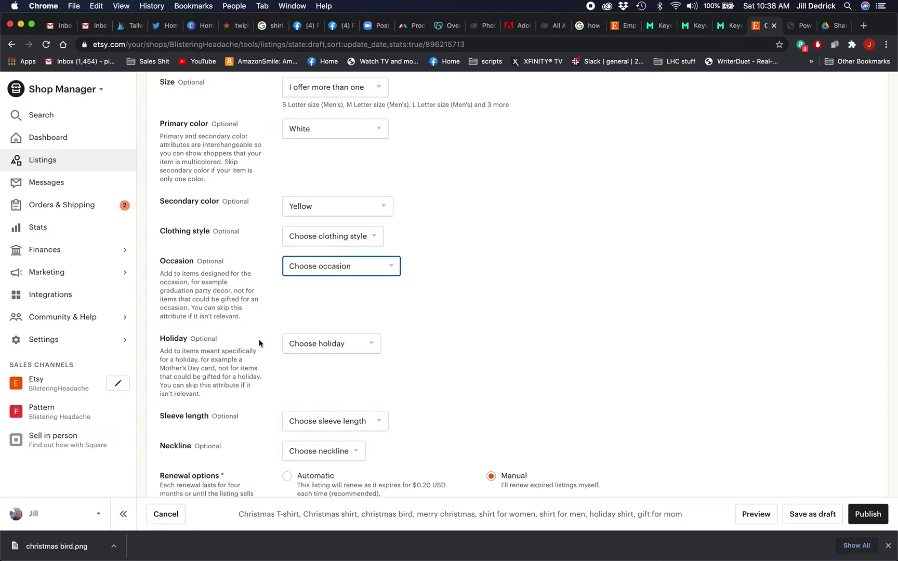
click(347, 343)
click(342, 364)
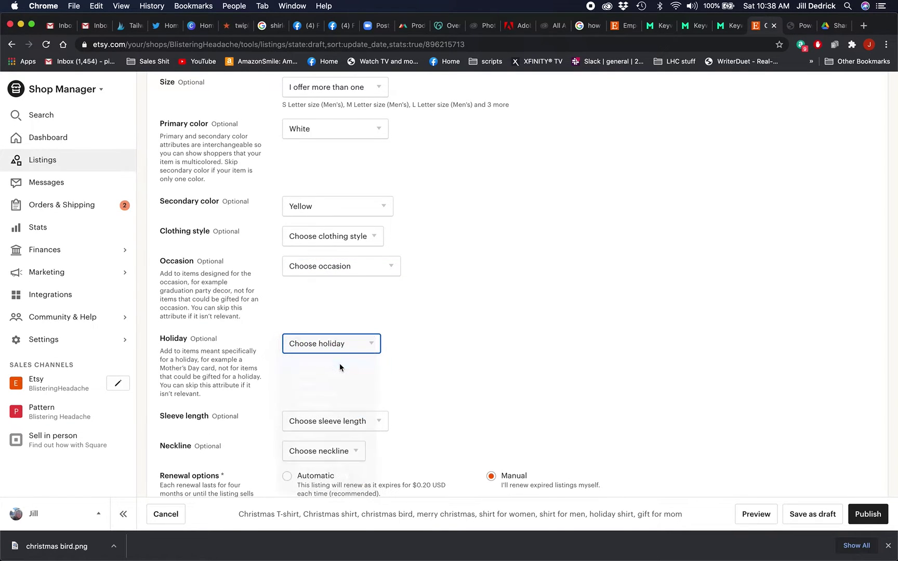
Set sleeve length to Short sleeve and neckline to Crew
scroll(264, 306, down, 3)
scroll(264, 311, down, 1)
click(355, 254)
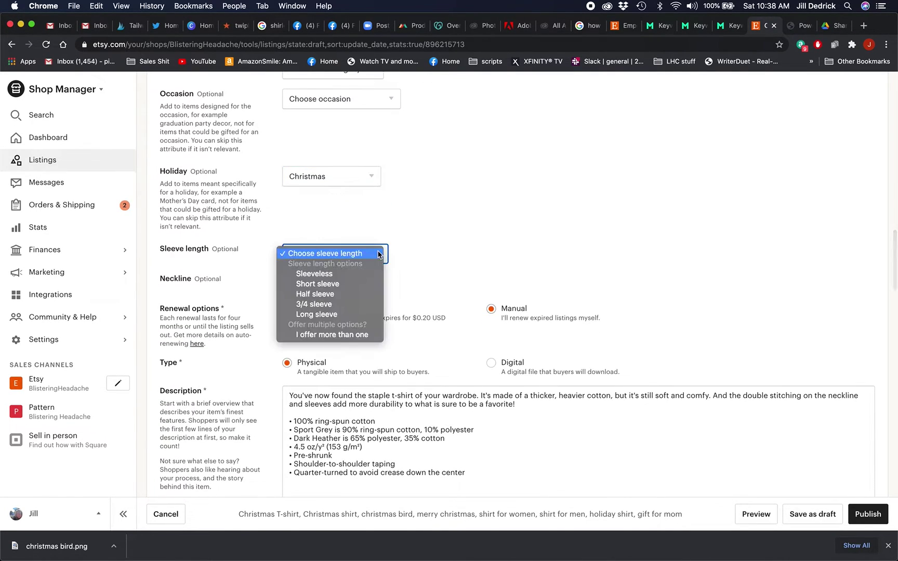
click(372, 288)
click(349, 284)
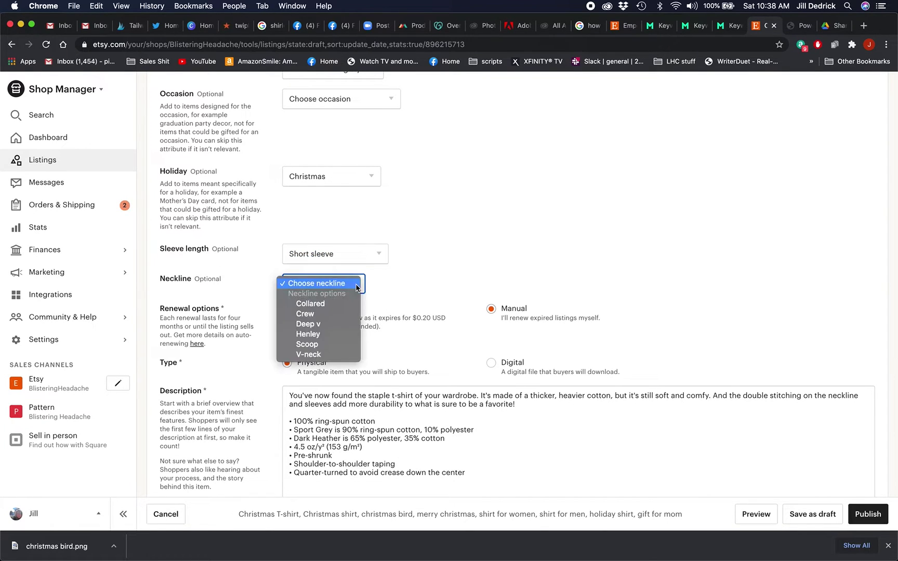
click(347, 315)
scroll(267, 244, down, 3)
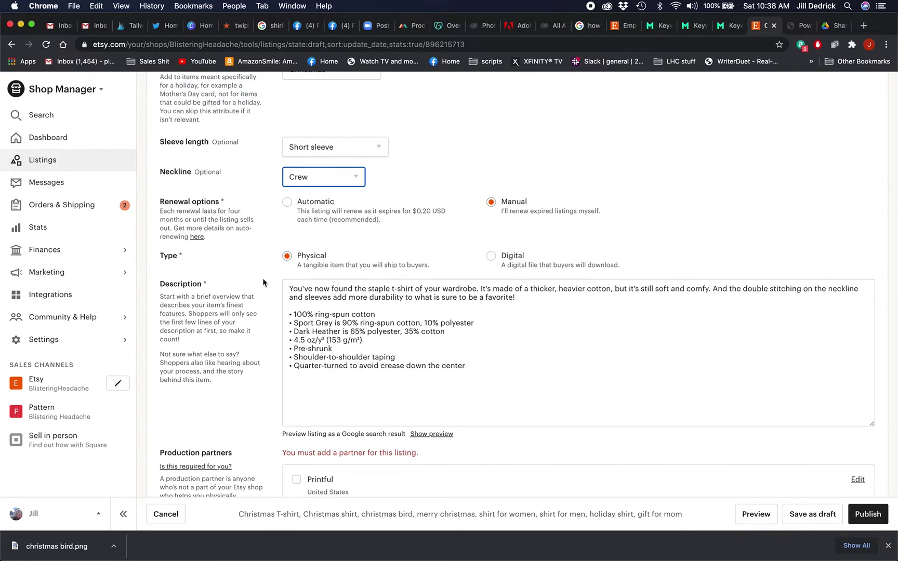
scroll(250, 285, down, 4)
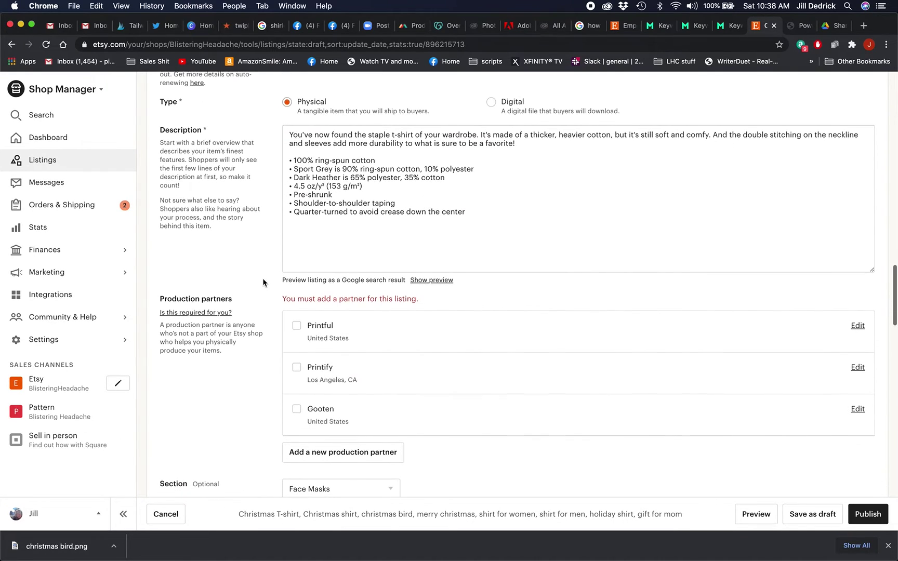
Mark Printful as production partner and file the listing under the Christmas and Holiday section
click(323, 330)
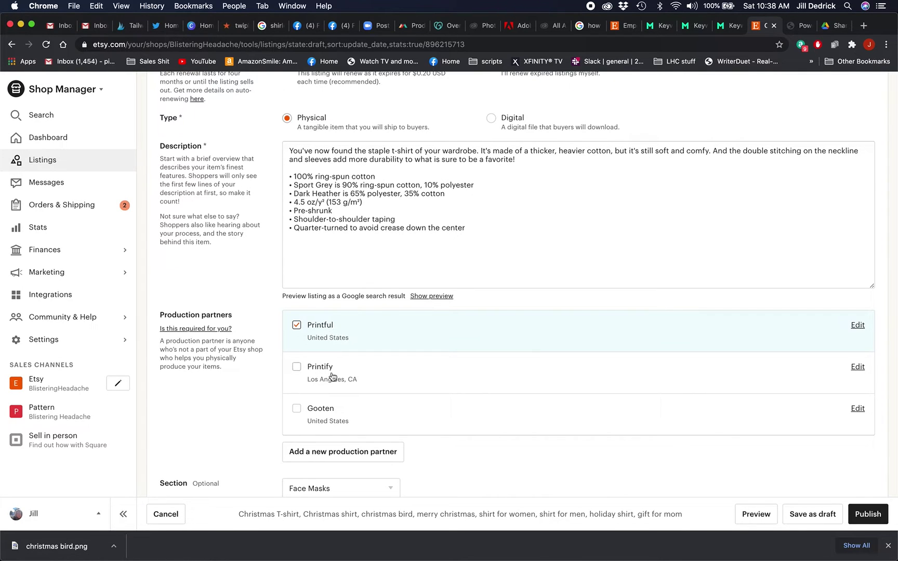
scroll(265, 283, down, 5)
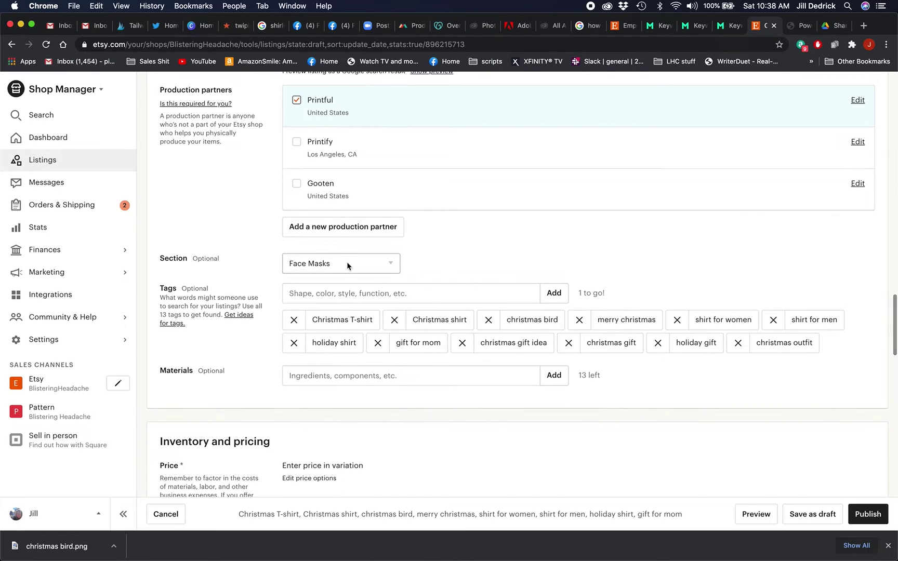
click(348, 263)
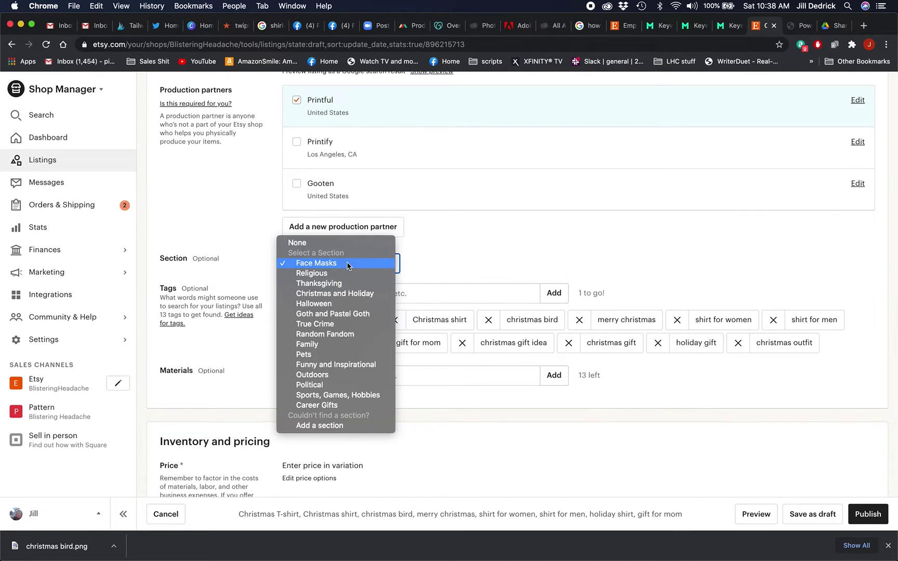
click(353, 294)
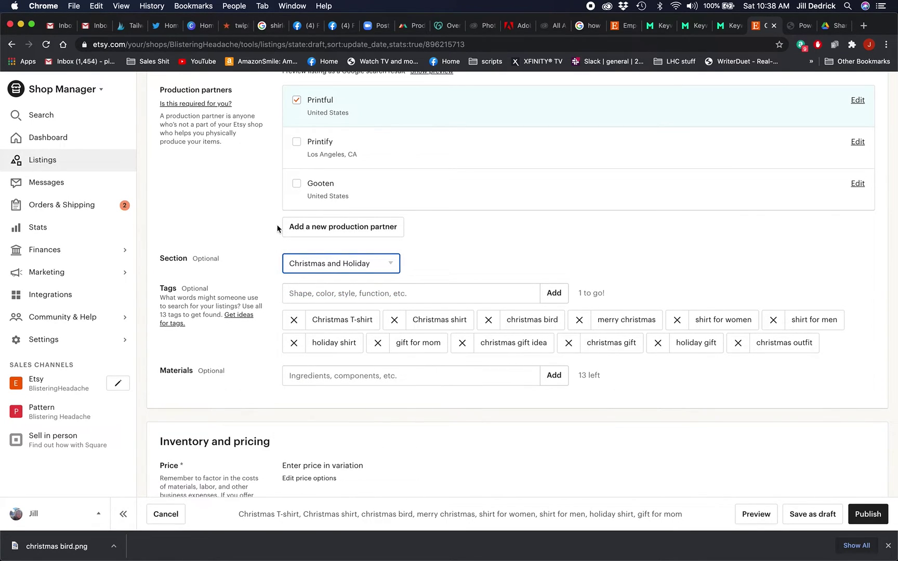
Add 'christmas ornament' as the listing's 13th tag
click(428, 299)
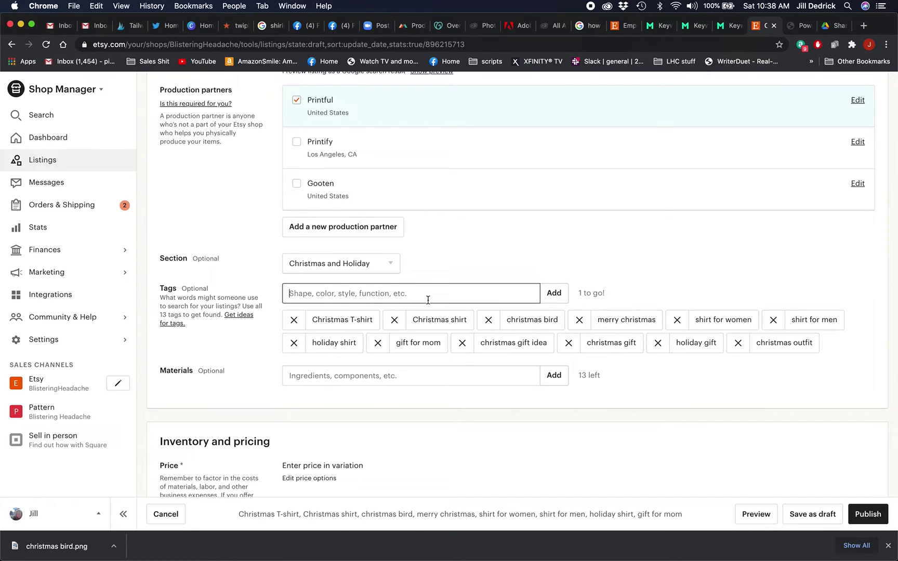
text(christmas orn)
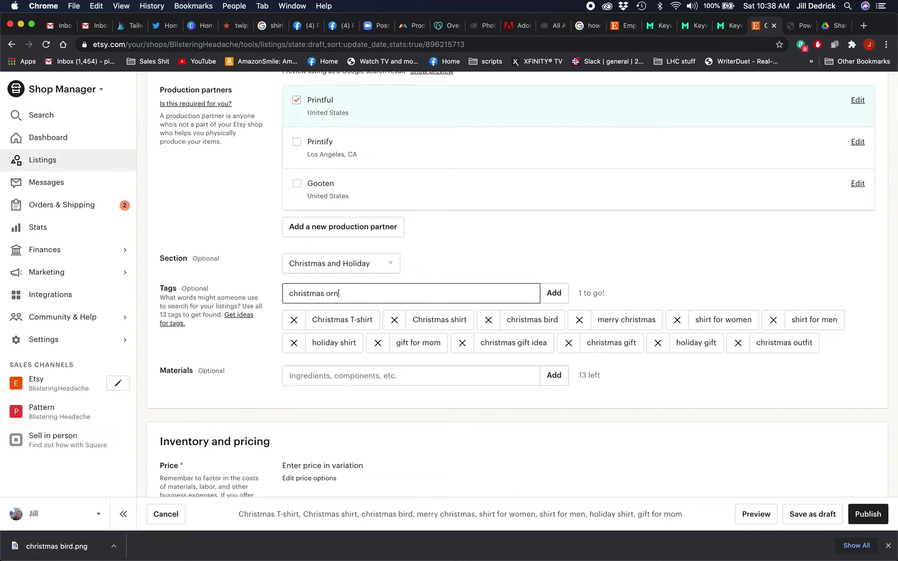
text(ament)
key(Return)
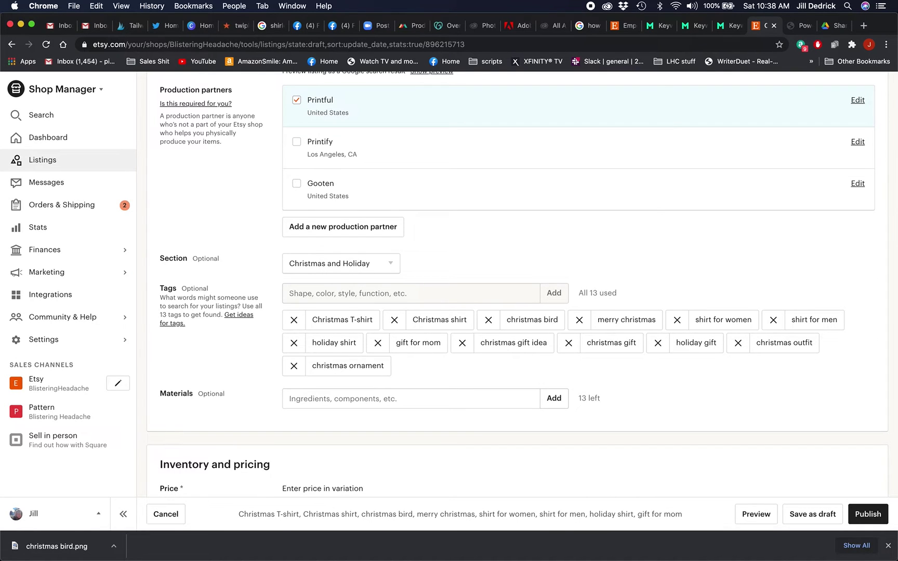
Scroll past the size Variations table to the Printful Tshirts shipping profile ($3.99, 2-7 days)
scroll(243, 267, down, 3)
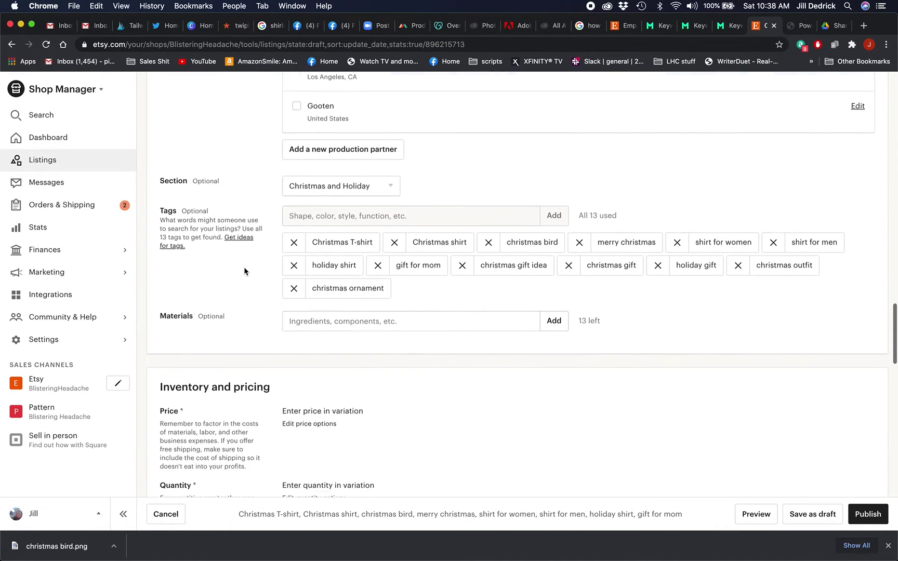
scroll(257, 235, down, 1)
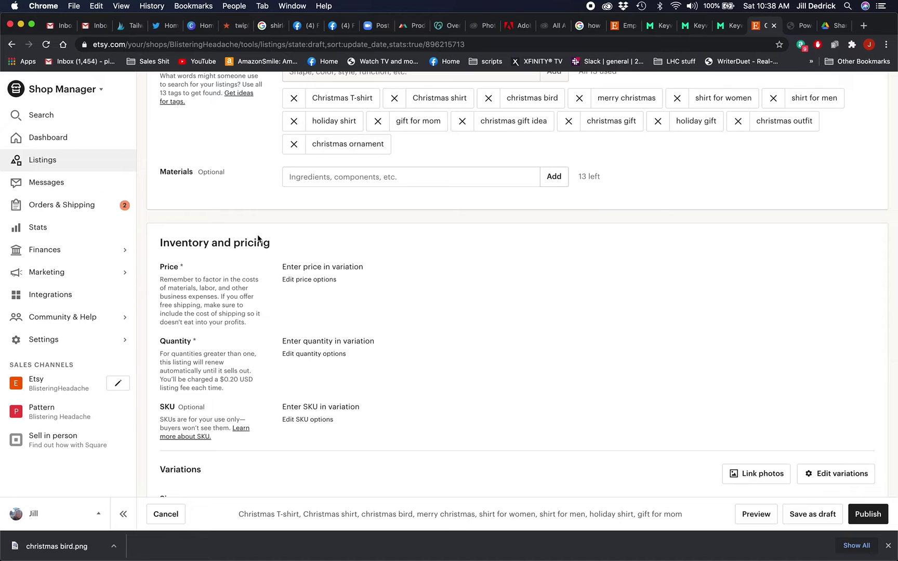
scroll(257, 238, down, 4)
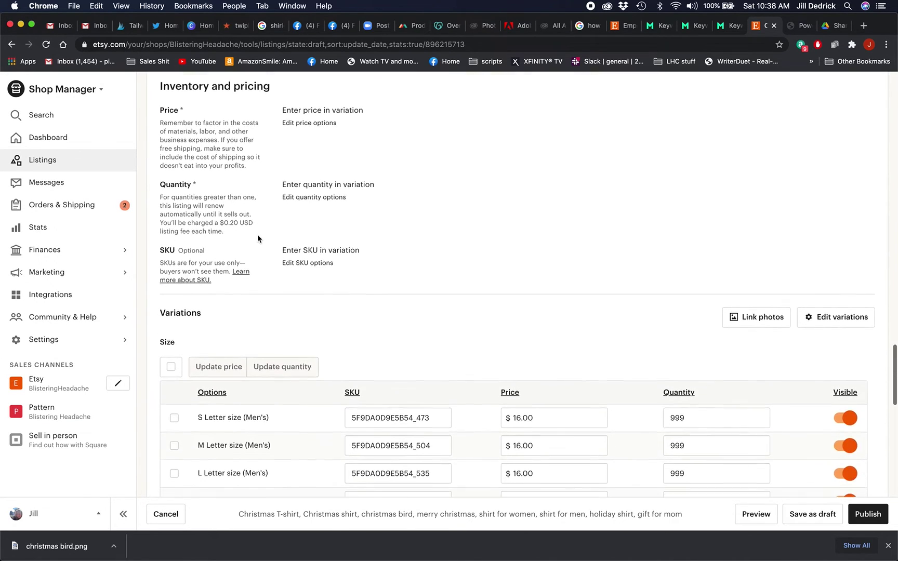
scroll(257, 238, down, 2)
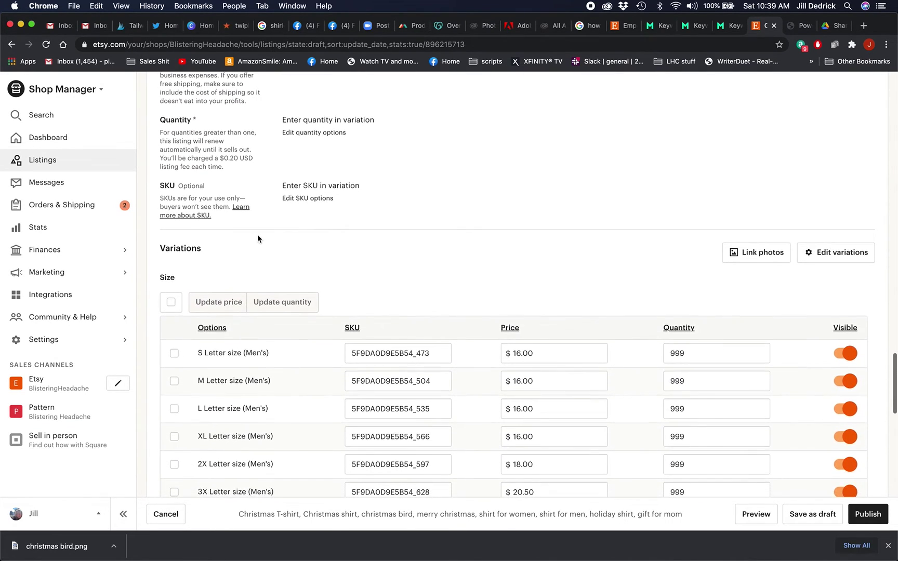
scroll(257, 236, down, 1)
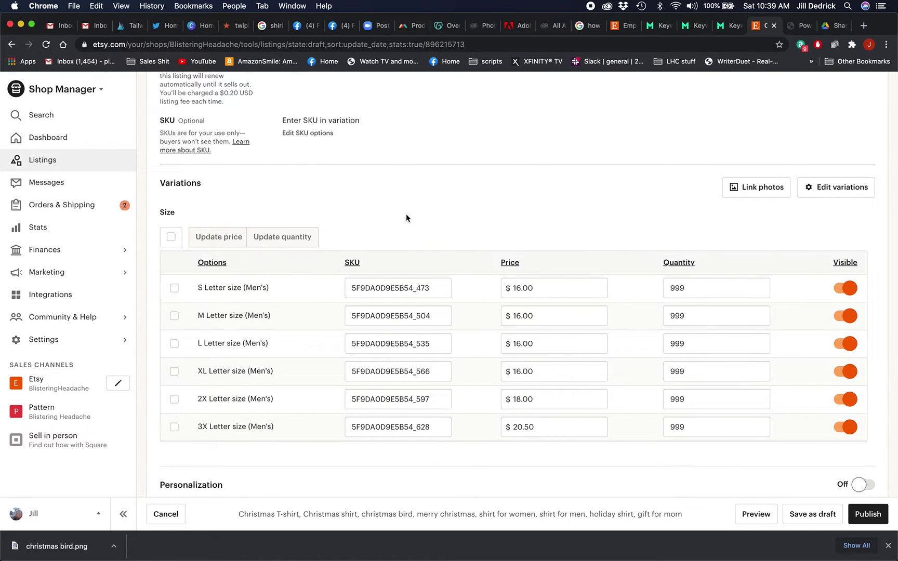
scroll(357, 196, down, 1)
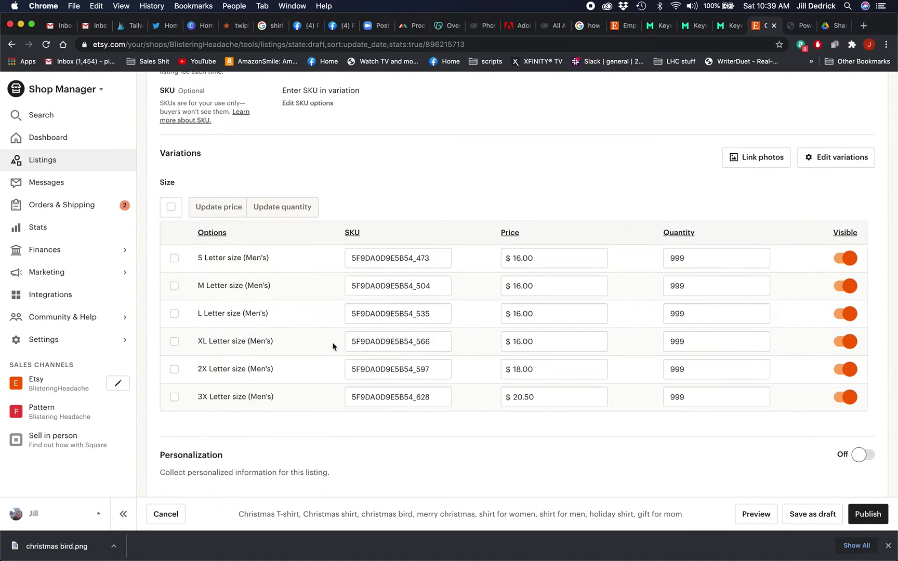
scroll(308, 278, down, 2)
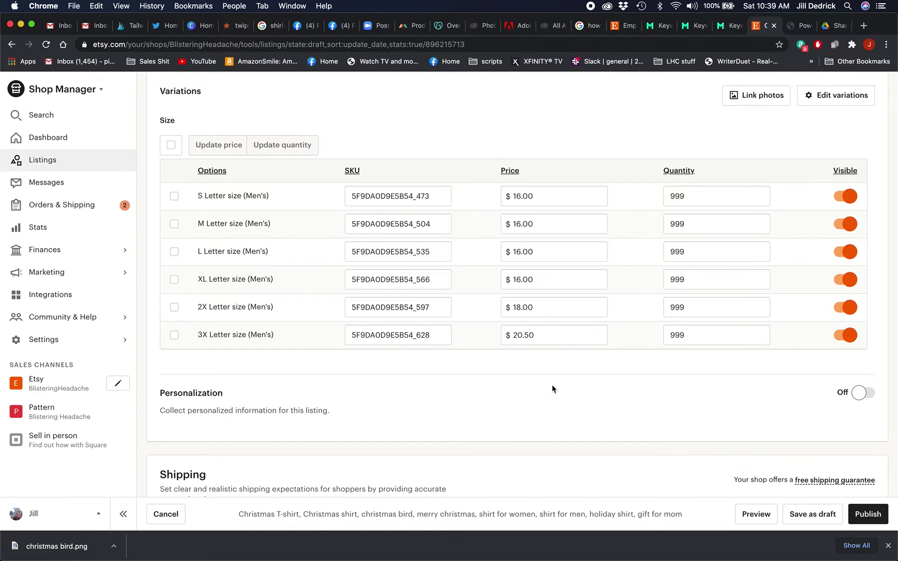
scroll(295, 376, down, 4)
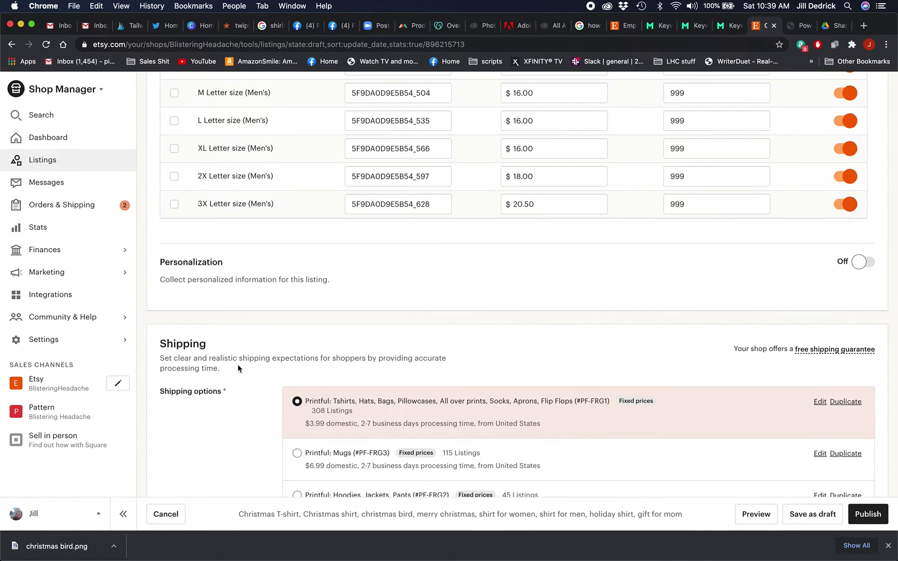
scroll(238, 364, down, 4)
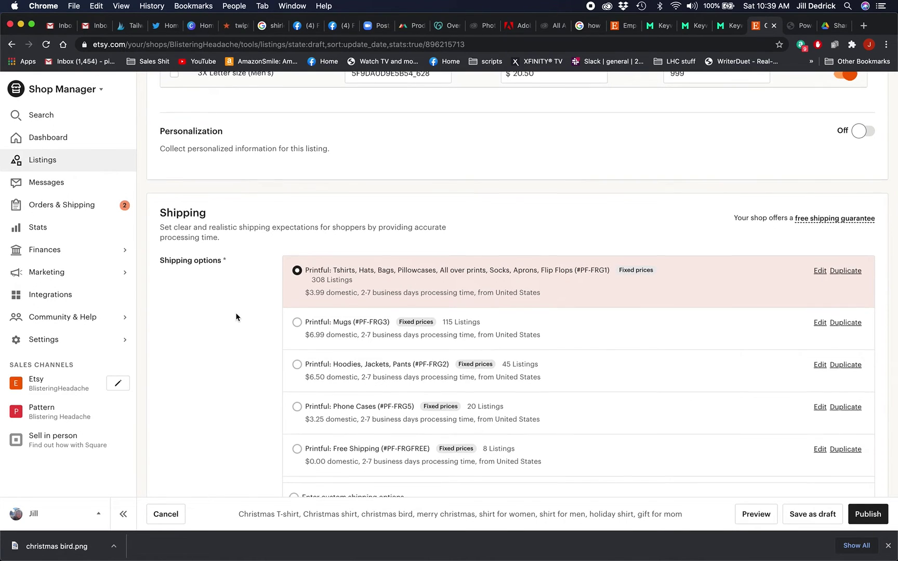
scroll(236, 312, down, 2)
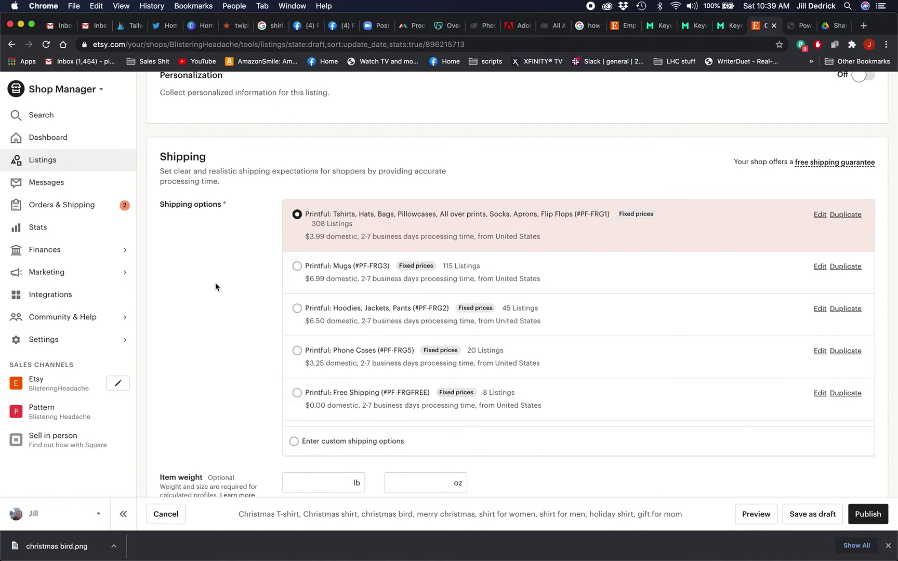
scroll(216, 286, down, 4)
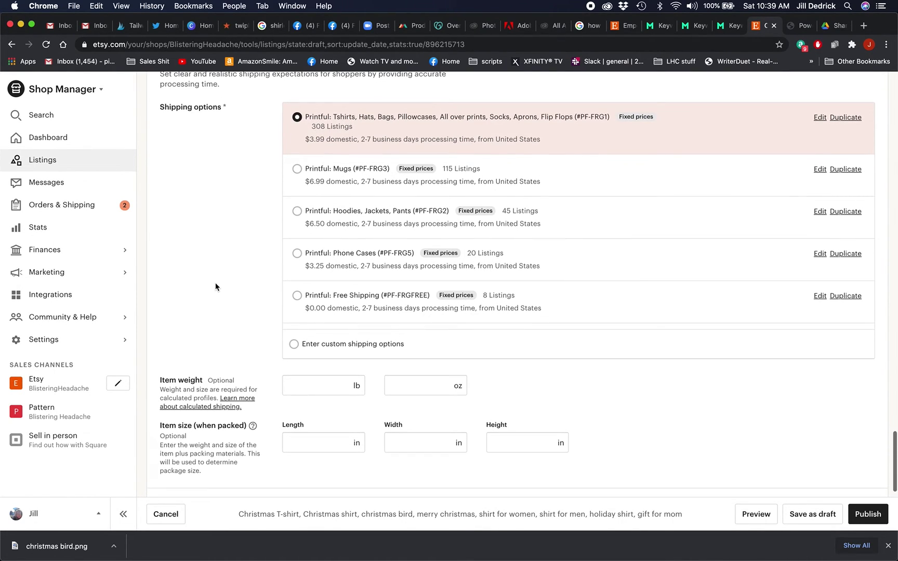
scroll(216, 287, down, 1)
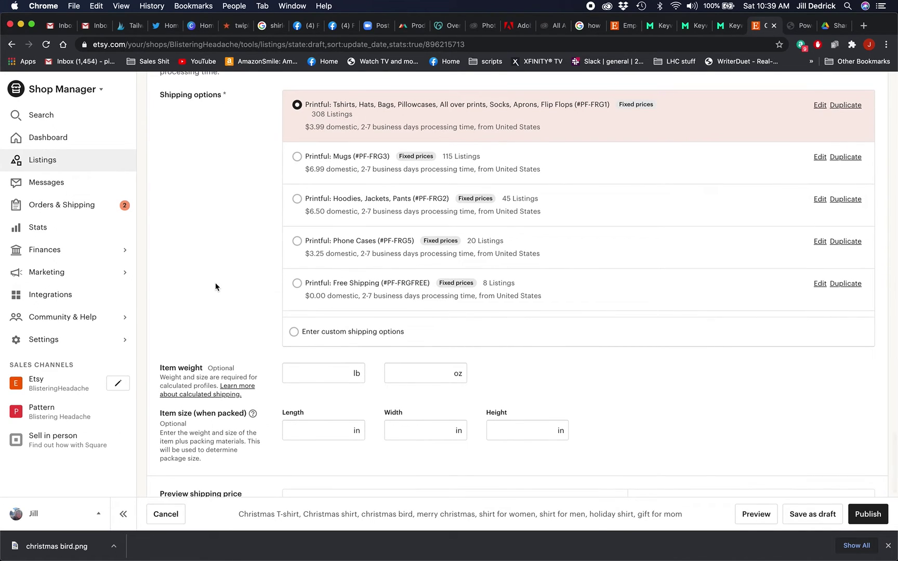
Change the Printful Tshirts shipping profile's maximum processing time to 10 days and save the profile
click(824, 107)
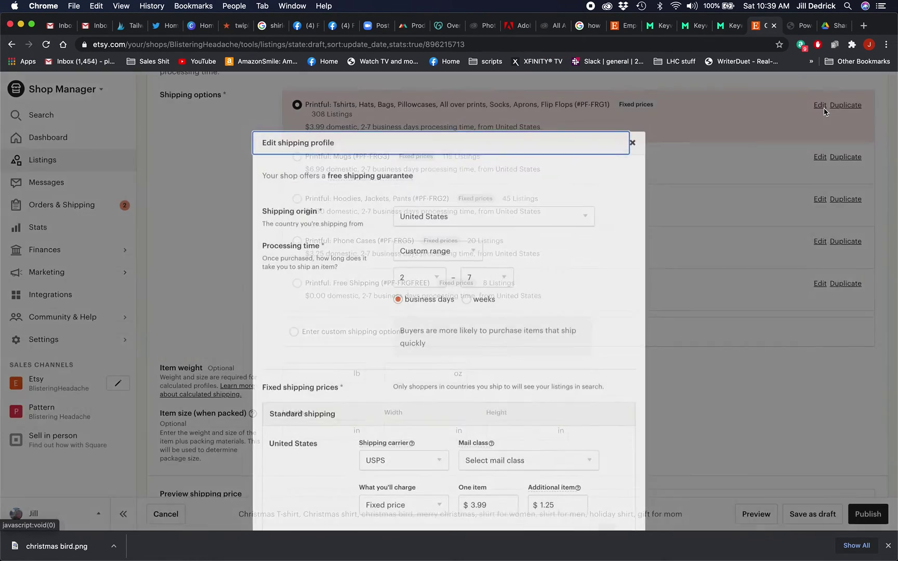
click(487, 272)
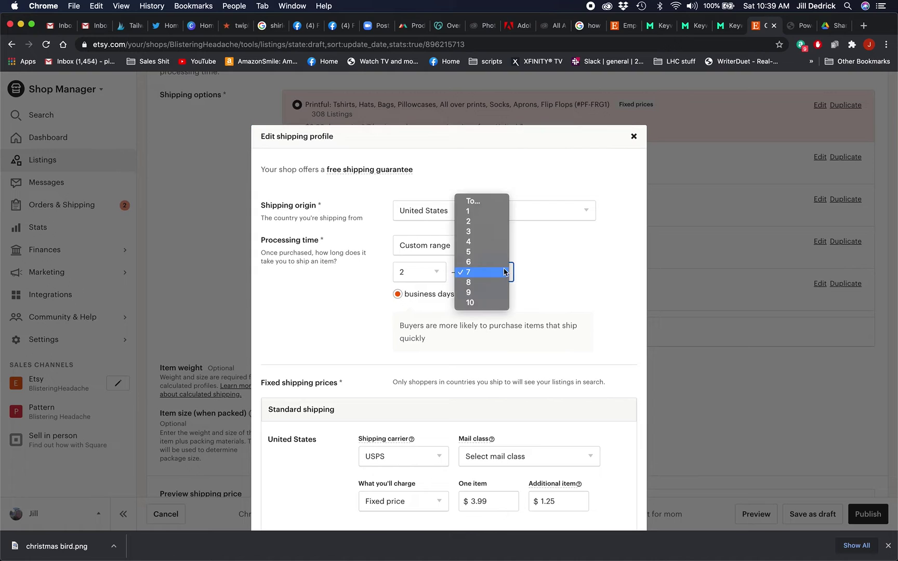
click(497, 303)
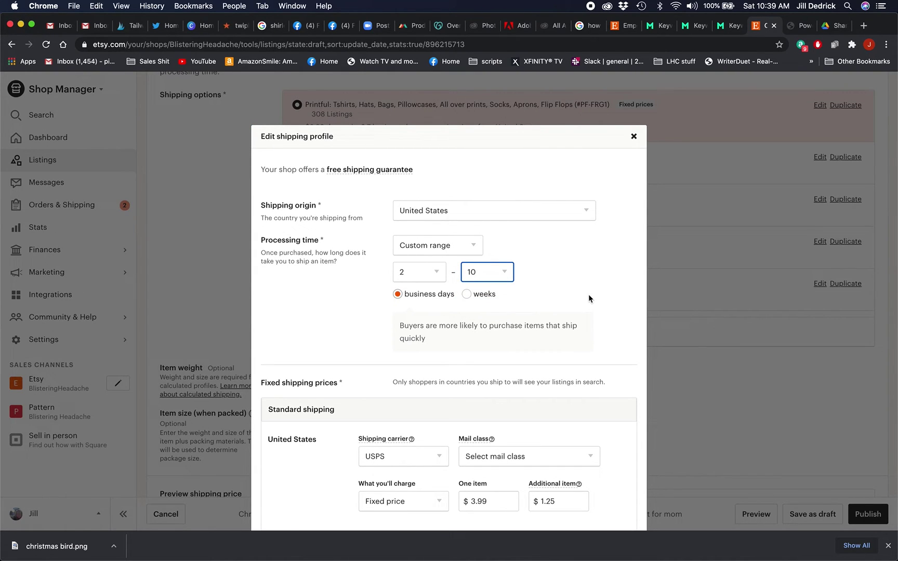
scroll(589, 294, down, 10)
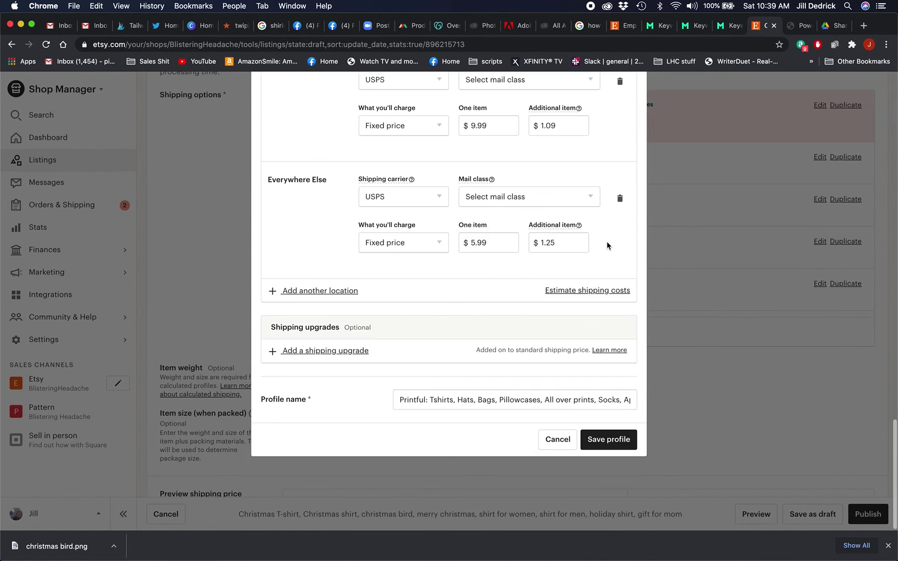
click(604, 434)
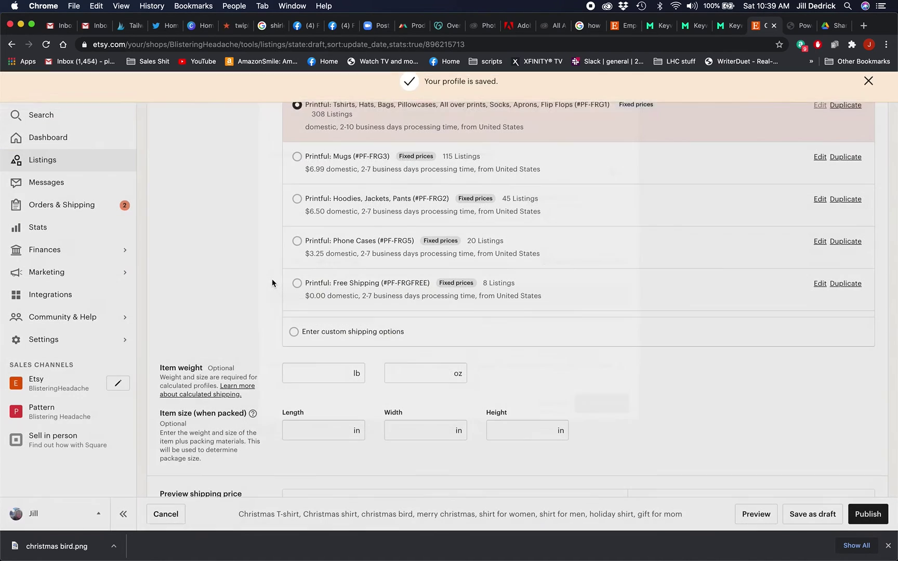
scroll(225, 229, up, 2)
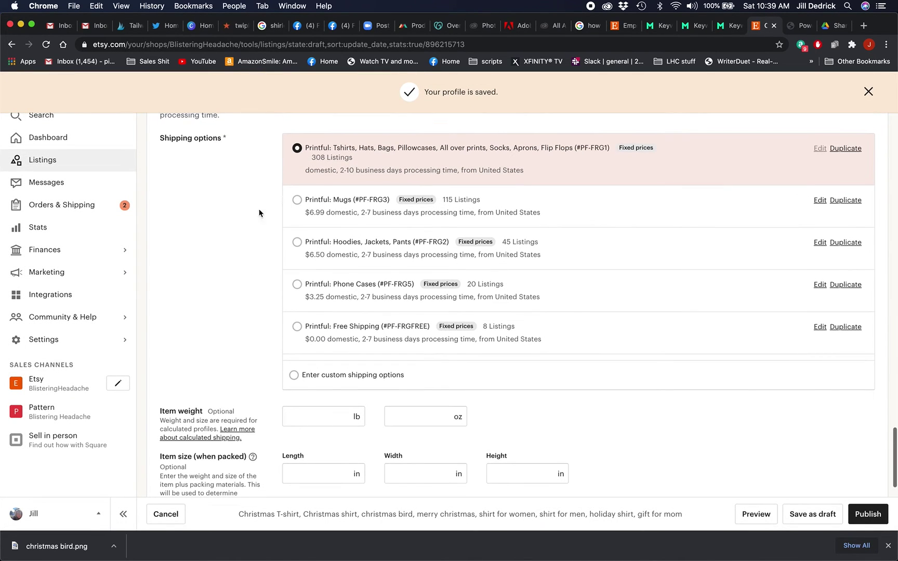
Attempt to save the listing as a draft, which triggers a required-fields error
scroll(239, 220, down, 3)
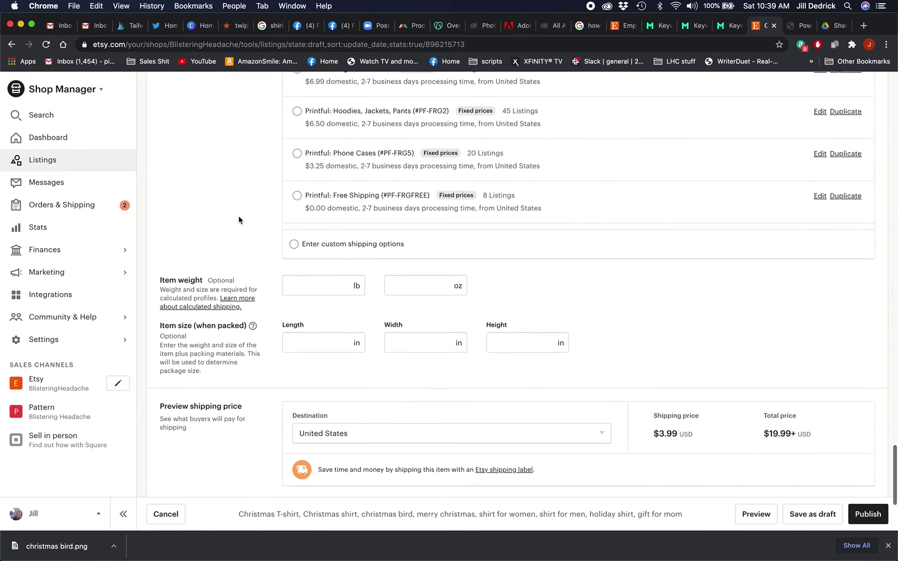
scroll(238, 220, up, 3)
scroll(238, 220, down, 4)
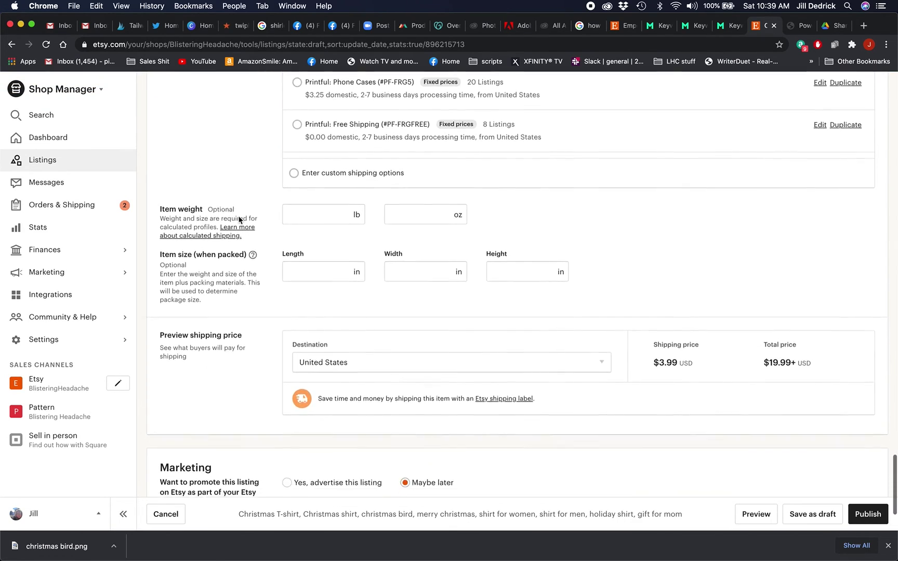
scroll(238, 220, down, 3)
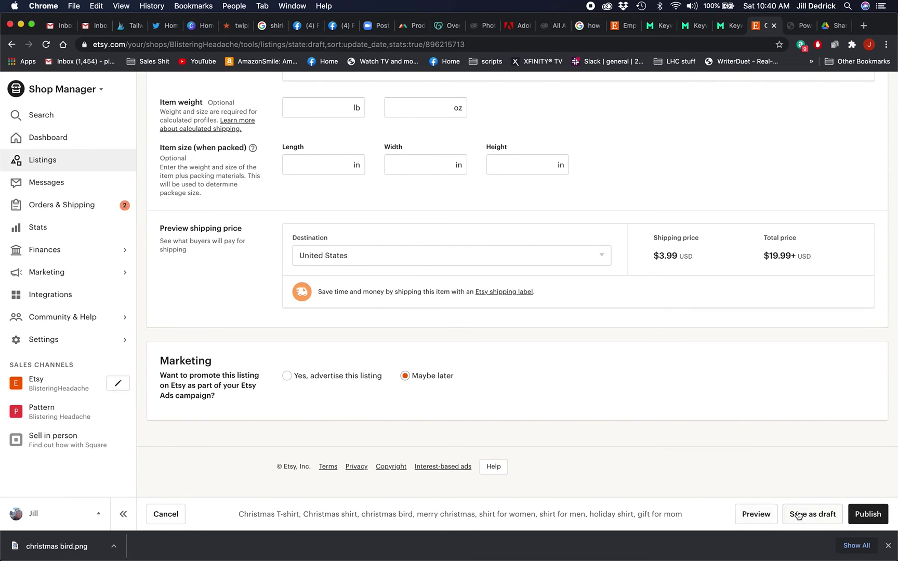
click(743, 512)
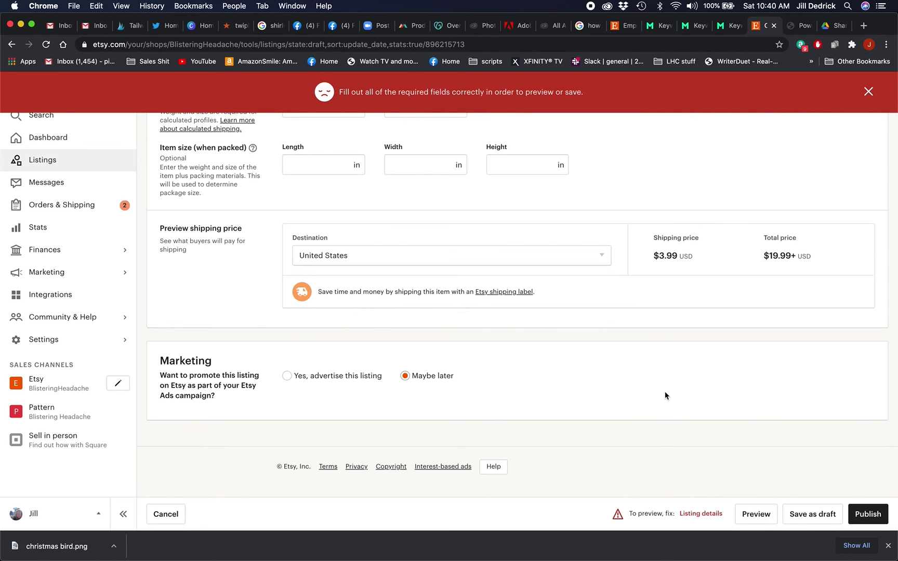
Go to Listing details and tick Printful under Production partners
click(754, 515)
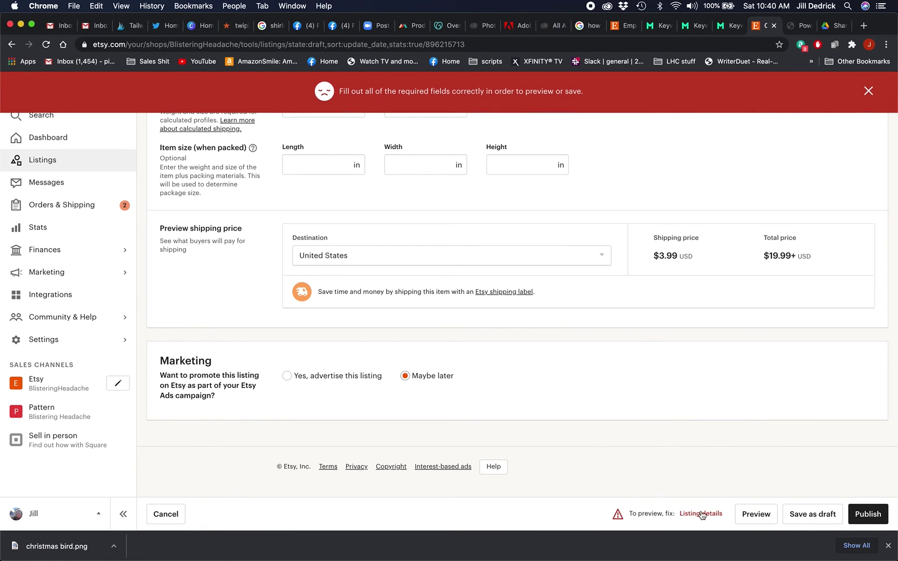
click(701, 514)
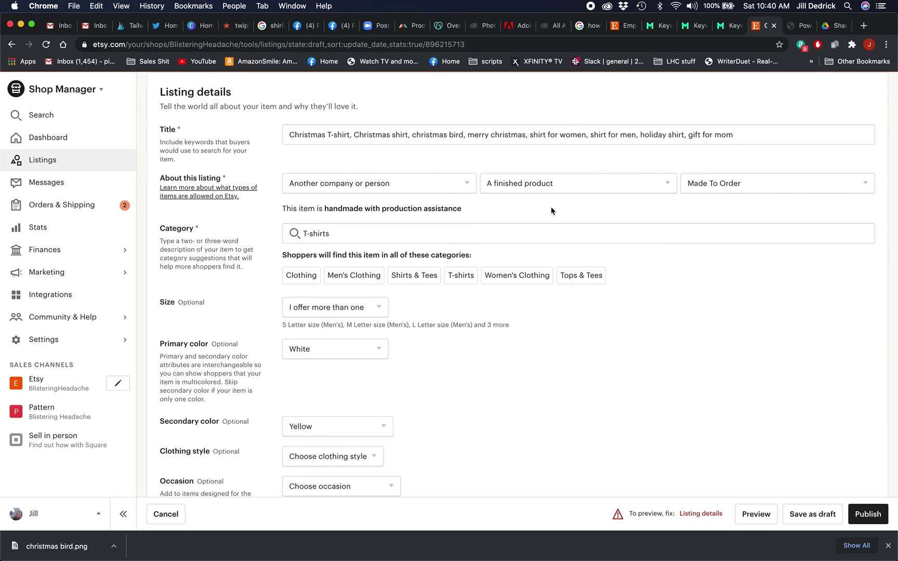
scroll(552, 210, down, 5)
scroll(551, 211, down, 15)
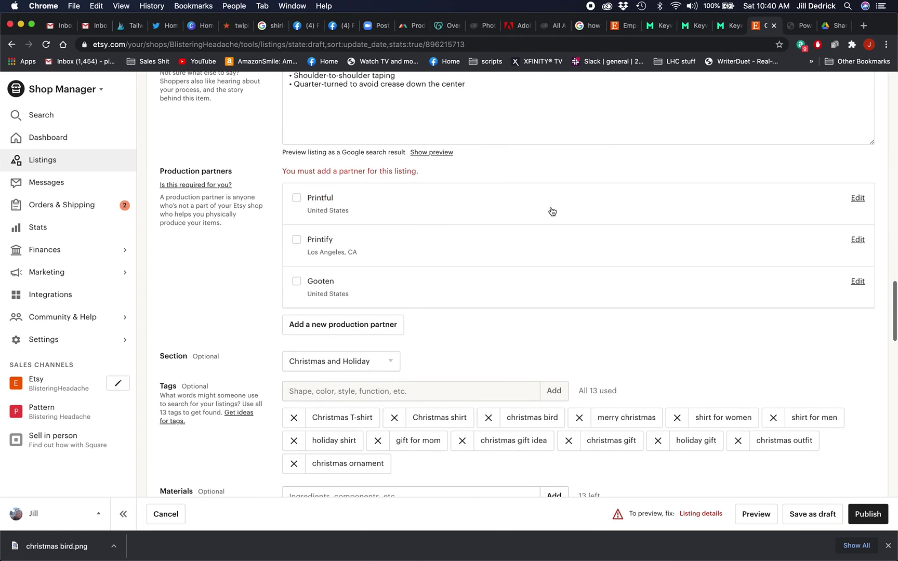
click(296, 201)
Preview the now error-free listing, then return to editing it
click(756, 514)
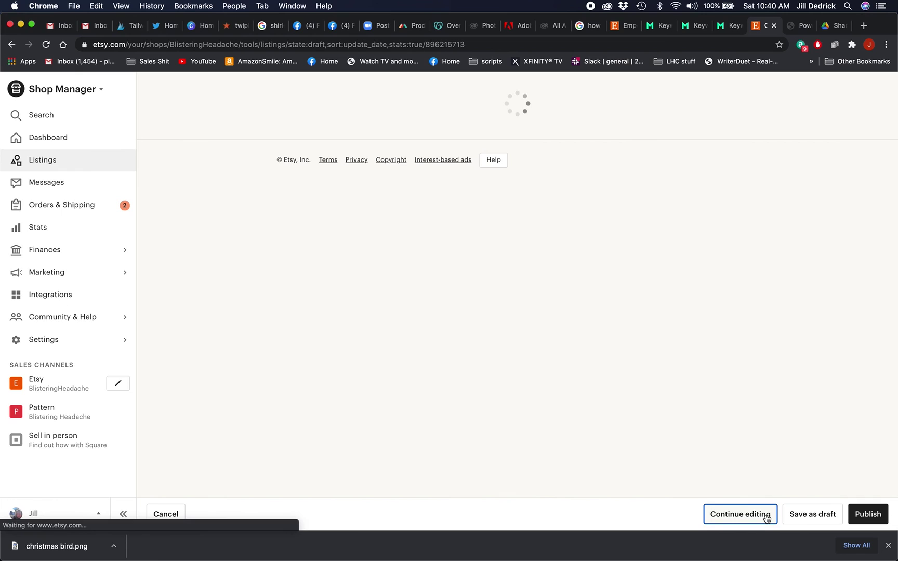
click(764, 516)
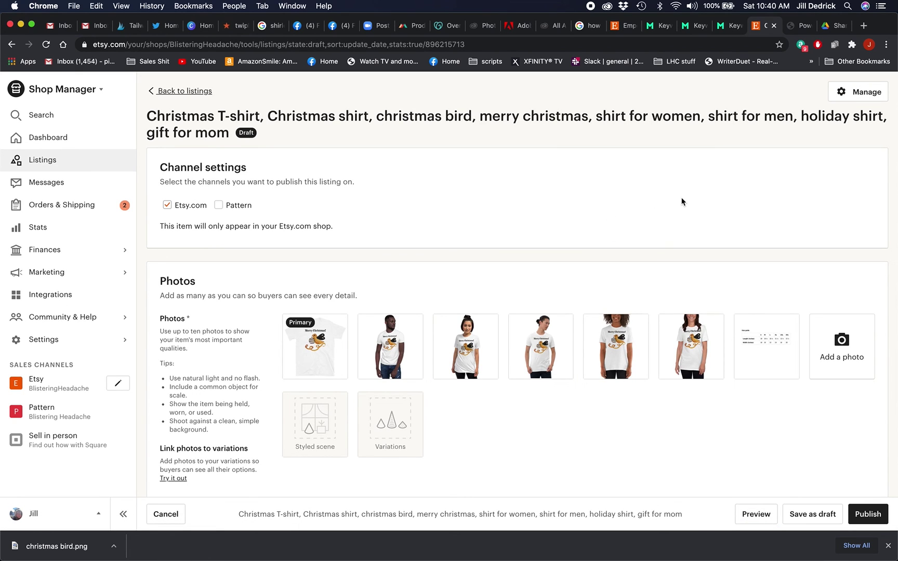
scroll(682, 202, down, 15)
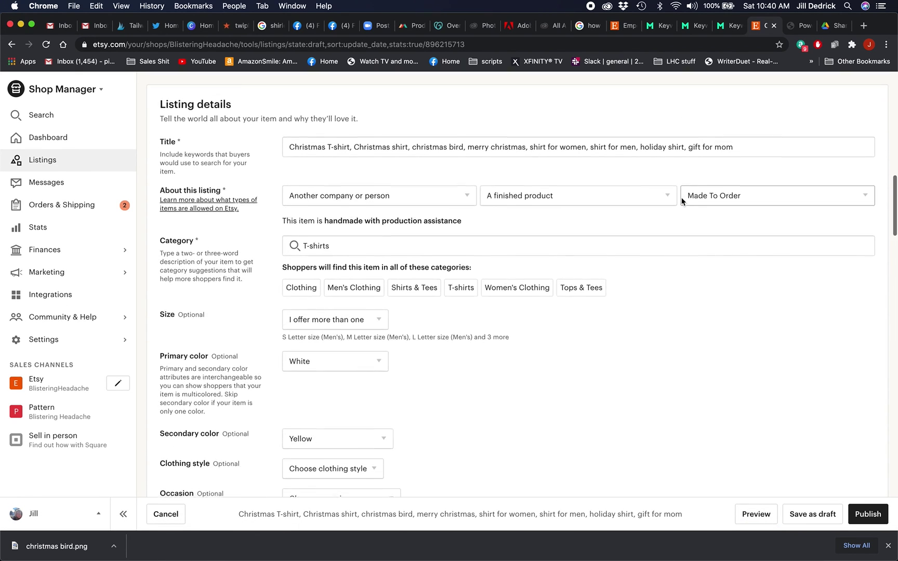
scroll(681, 202, down, 12)
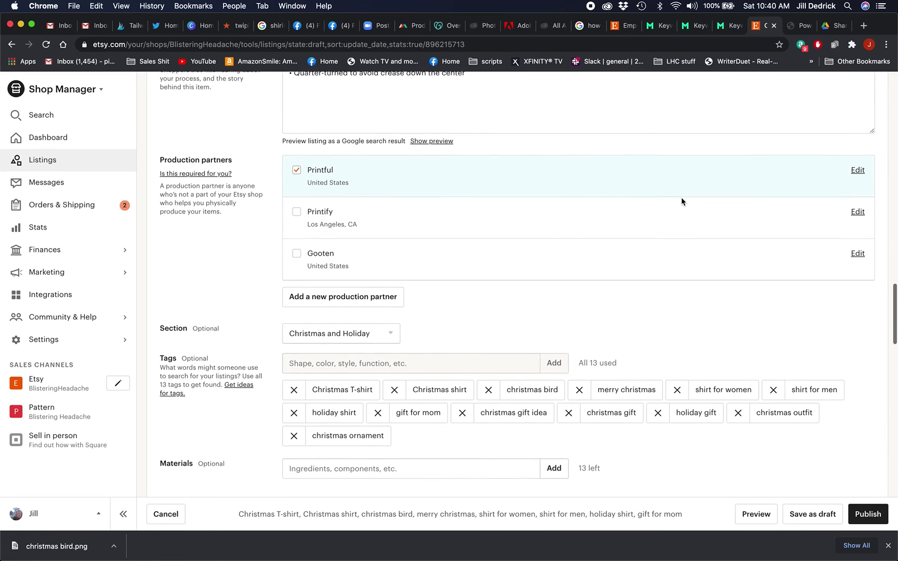
mouse_move(494, 548)
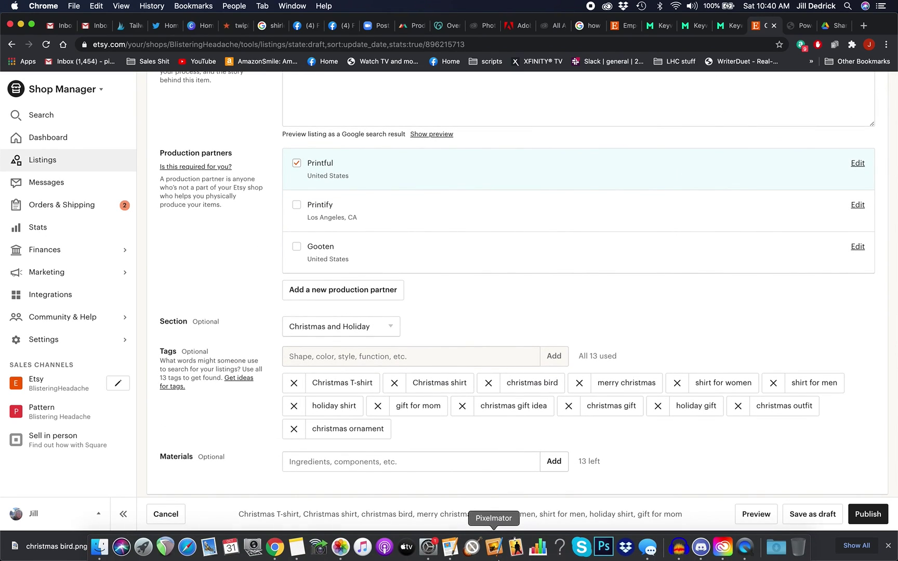